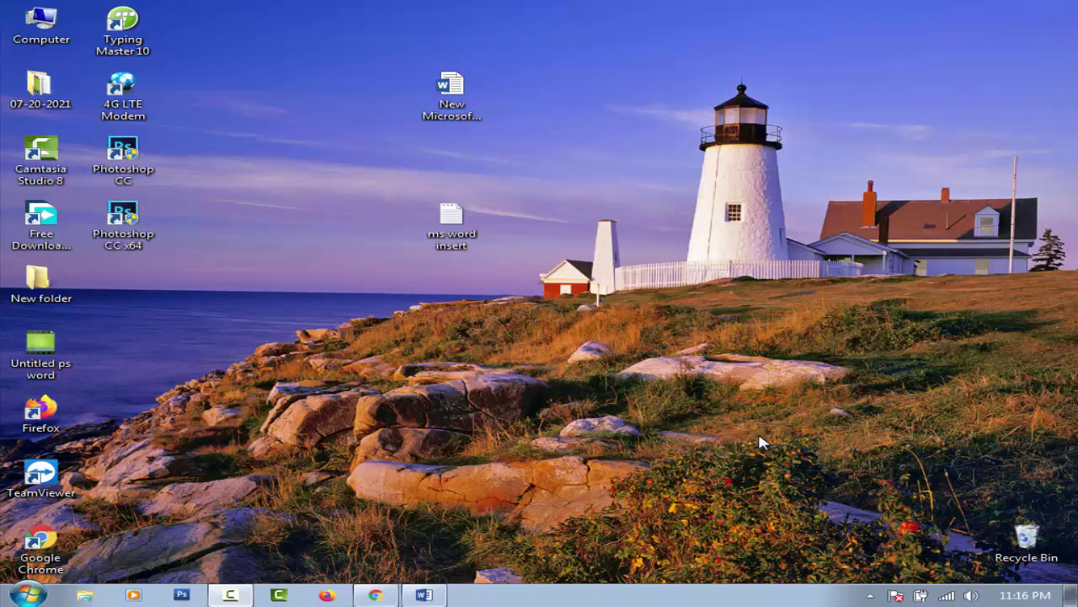
Step: Restore the blank 'New Microsoft Word Document' window from the taskbar
{"action": "left_click", "coordinate": [423, 597]}
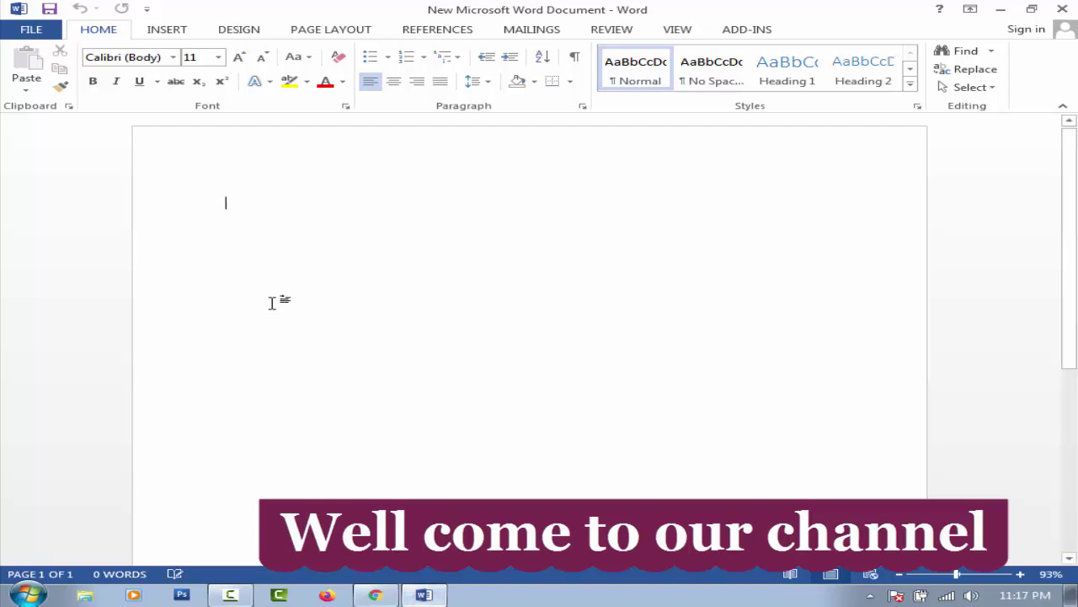
Step: Open the Table size grid from the Insert tab
{"action": "left_click", "coordinate": [179, 30]}
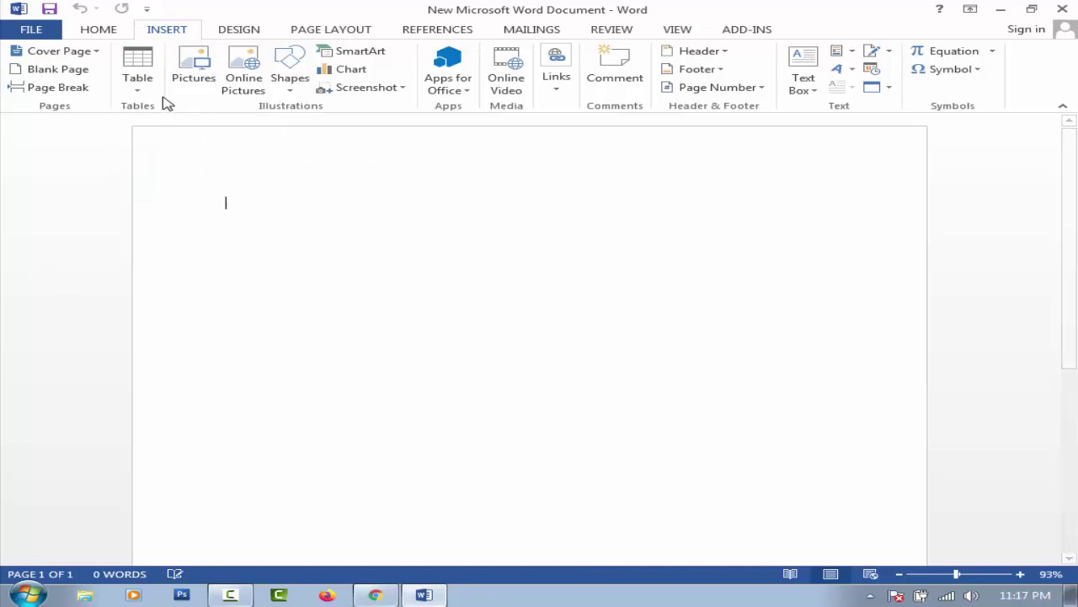
{"action": "left_click", "coordinate": [145, 59]}
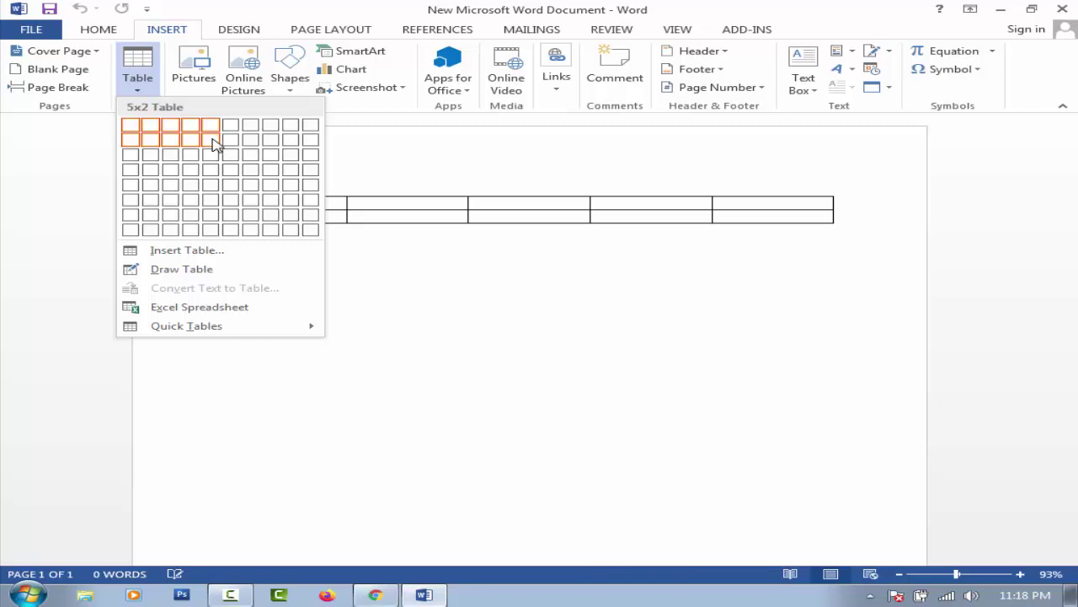
Step: Insert a 5x2 table, then add a 6-column, 3-row table in its first cell
{"action": "left_click", "coordinate": [215, 145]}
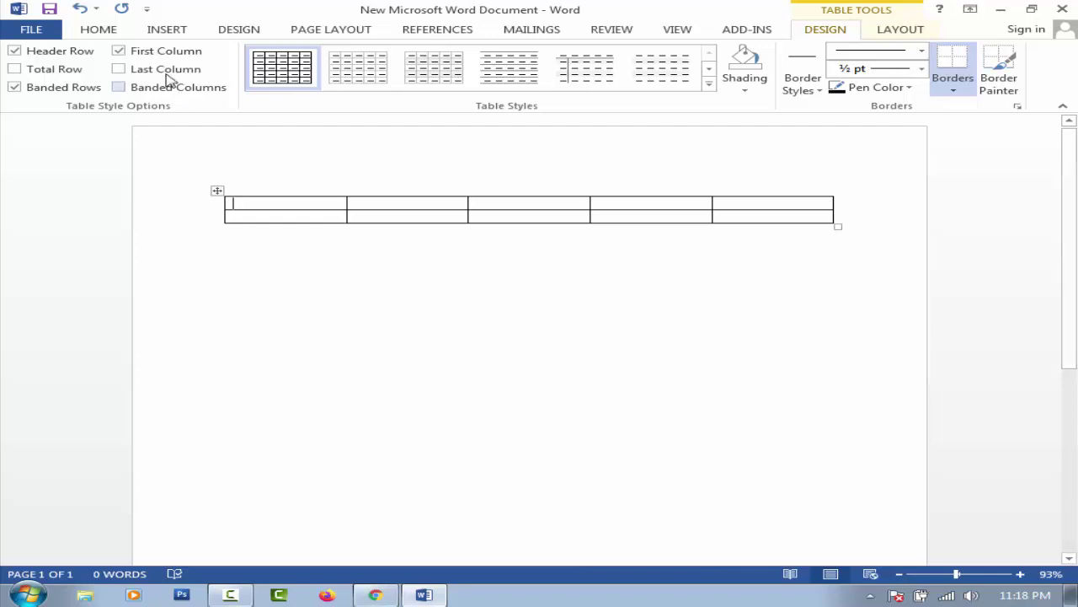
{"action": "left_click", "coordinate": [157, 34]}
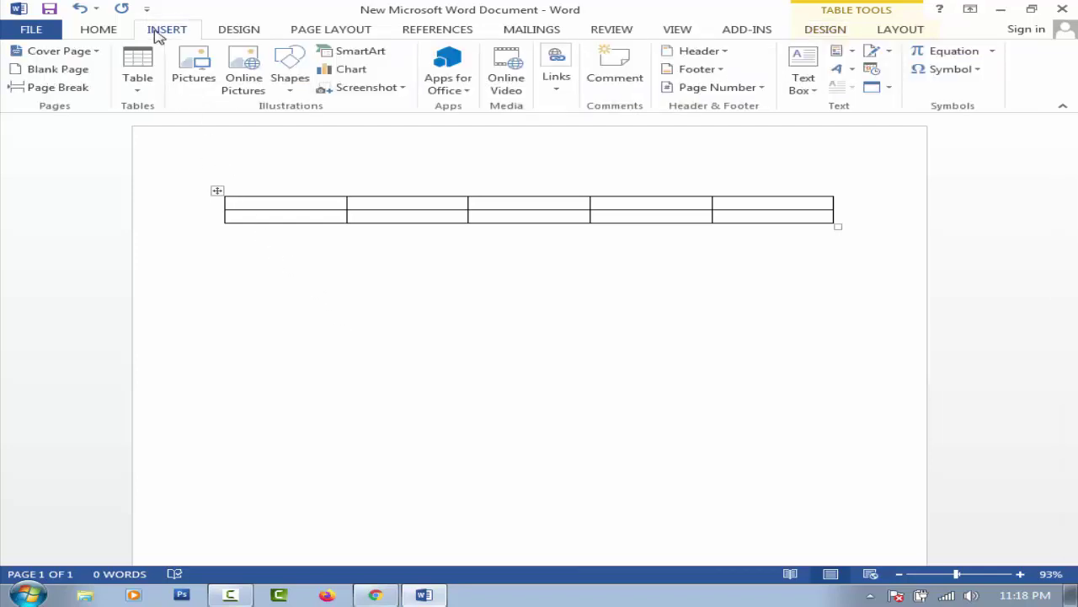
{"action": "left_click", "coordinate": [138, 82]}
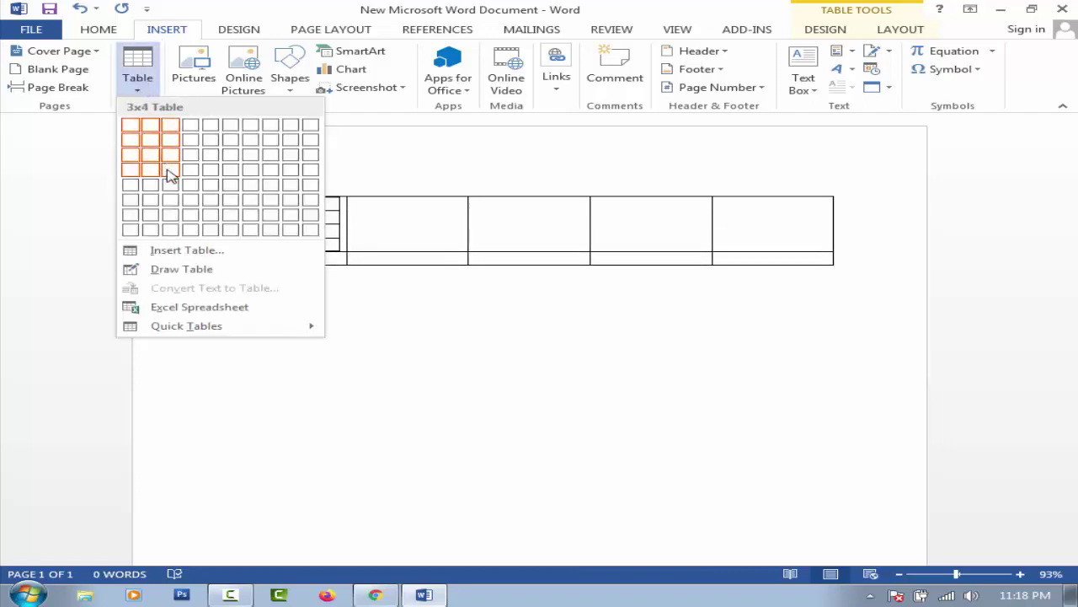
{"action": "left_click", "coordinate": [187, 250]}
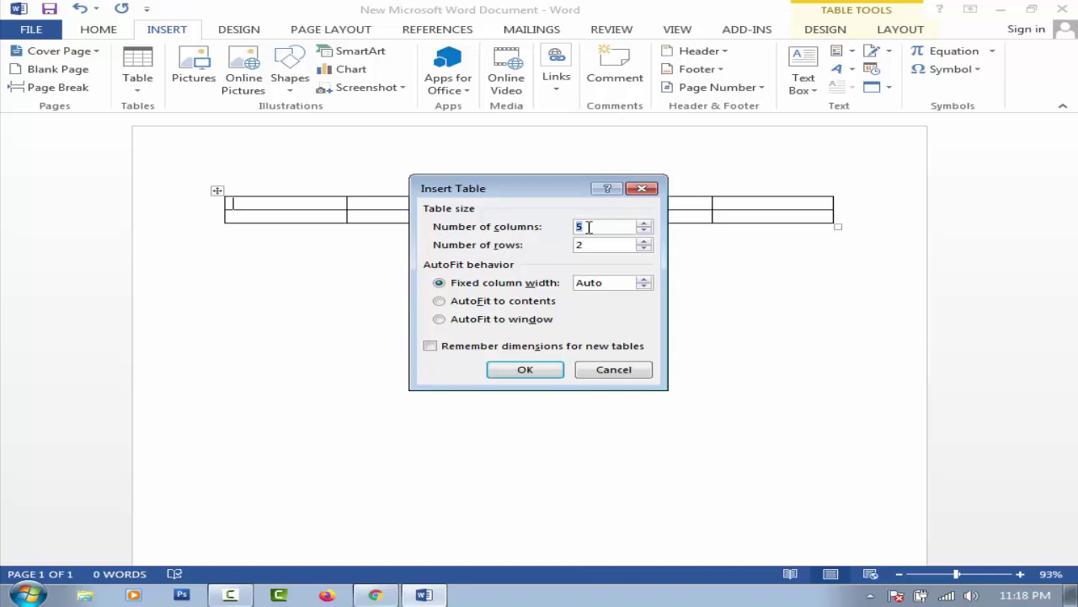
{"action": "left_click_drag", "start_coordinate": [588, 227], "coordinate": [552, 229]}
{"action": "type", "text": "6"}
{"action": "double_click", "coordinate": [580, 244]}
{"action": "type", "text": "3"}
{"action": "left_click", "coordinate": [525, 371]}
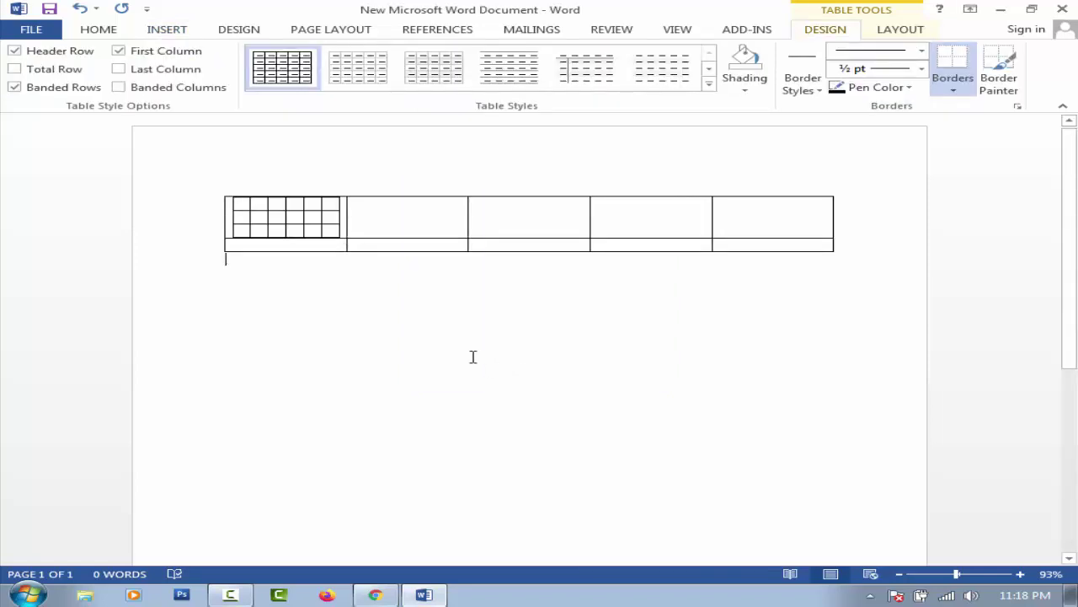
{"action": "left_click", "coordinate": [470, 357]}
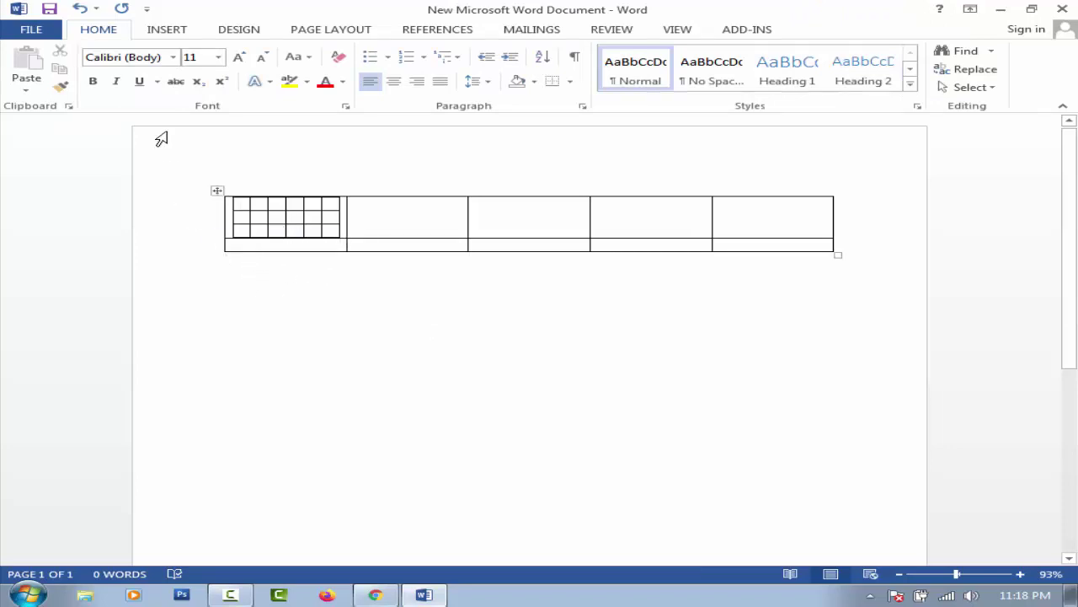
Step: Insert a default 5x2 table through Insert Table and select the first row with the nested table
{"action": "left_click", "coordinate": [172, 38]}
{"action": "left_click", "coordinate": [138, 68]}
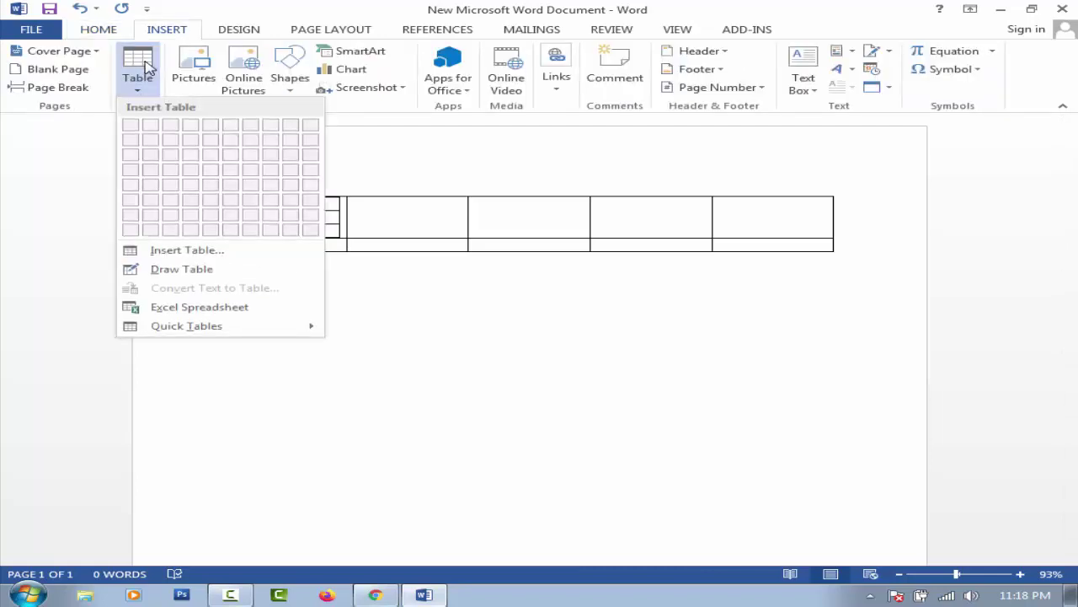
{"action": "left_click", "coordinate": [193, 249]}
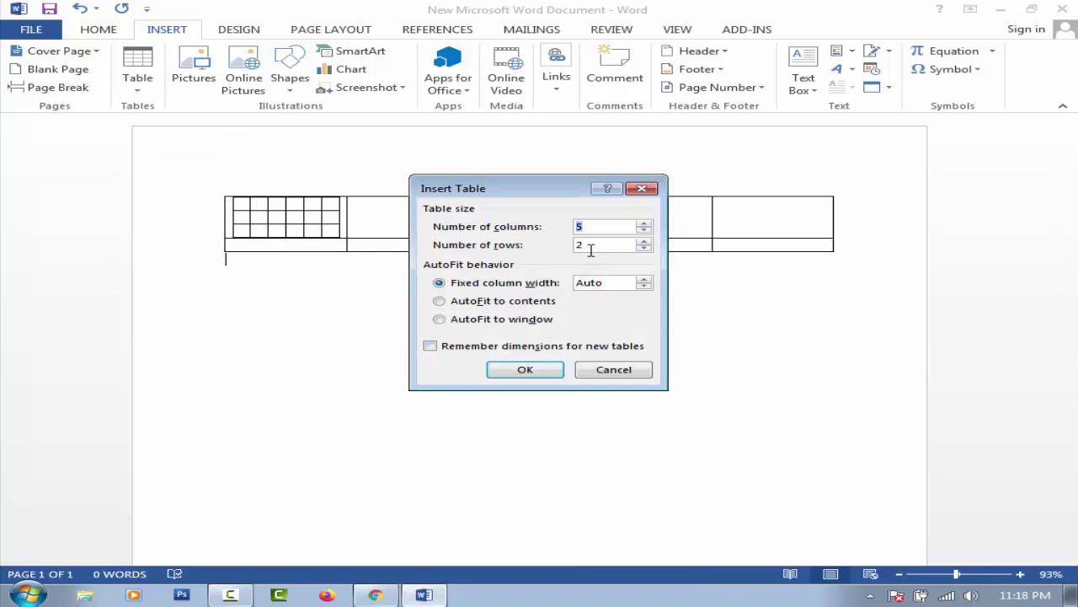
{"action": "left_click", "coordinate": [539, 373]}
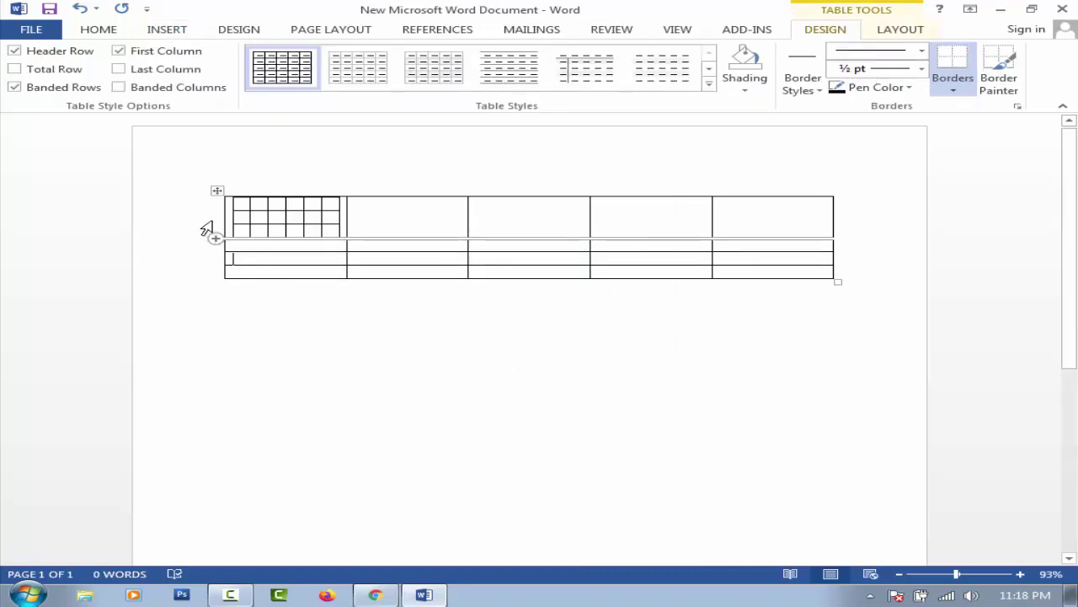
{"action": "left_click", "coordinate": [206, 229]}
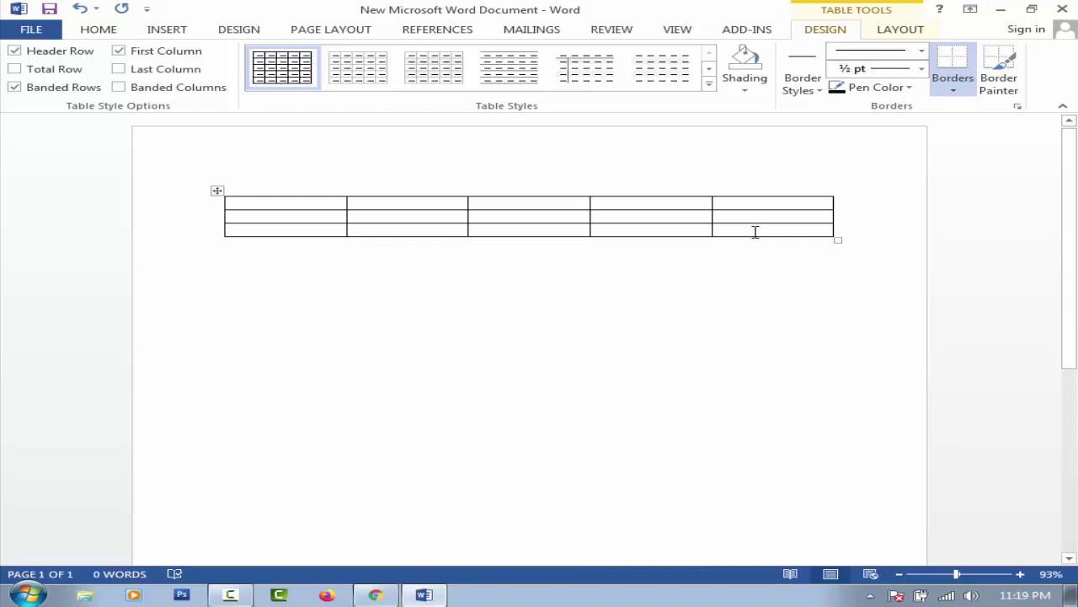
Step: Add three rows to the table's end with Tab from the bottom-right cell
{"action": "left_click", "coordinate": [756, 231]}
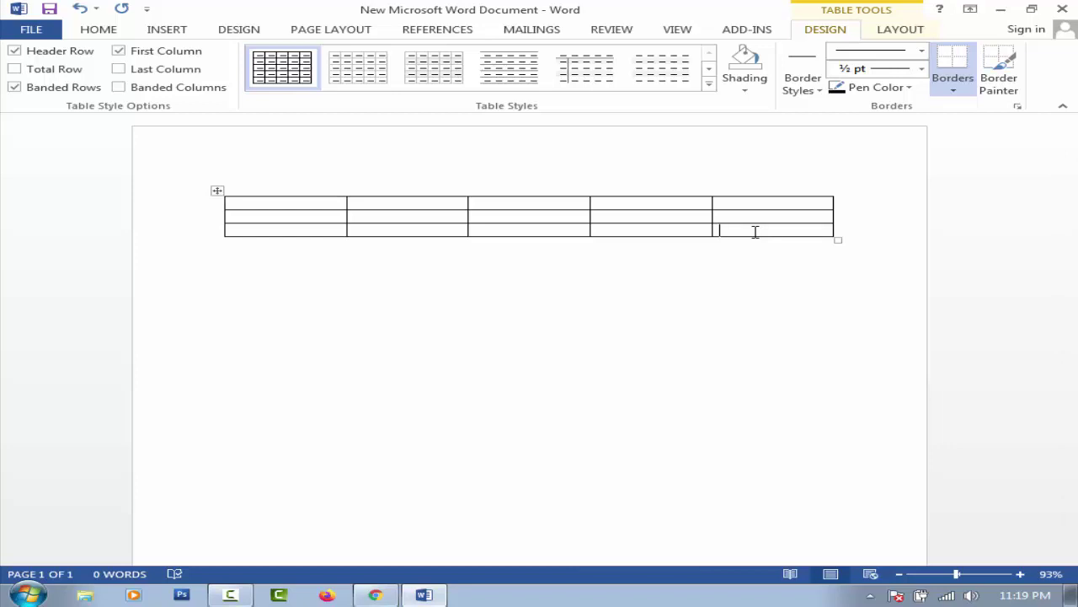
{"action": "key", "text": "Tab"}
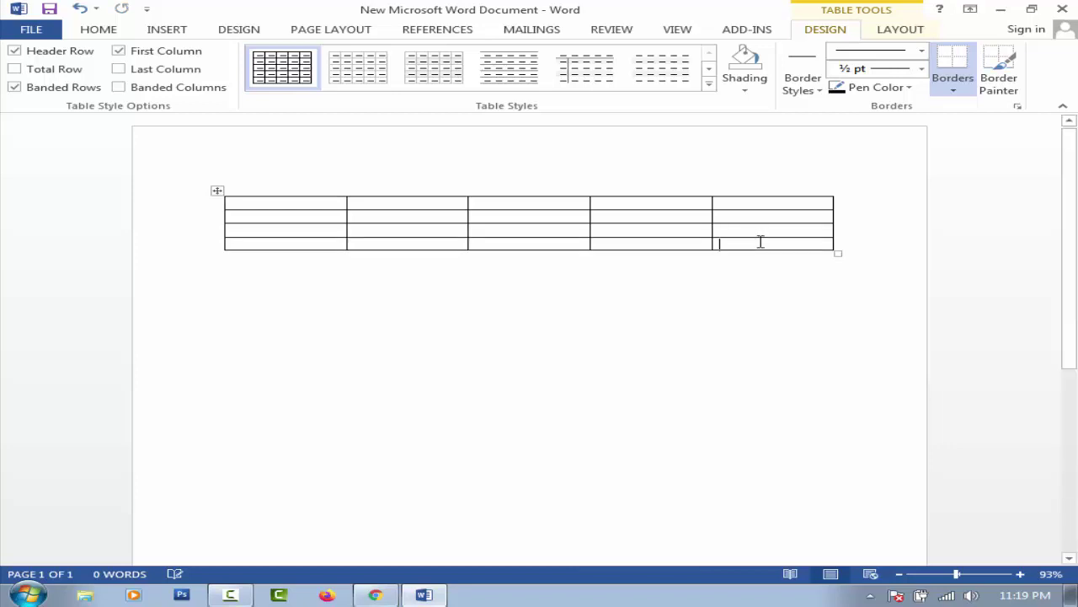
{"action": "key", "text": "Tab"}
{"action": "key", "text": "Tab"}
{"action": "key", "text": "Tab"}
{"action": "key", "text": "Tab"}
{"action": "key", "text": "Tab"}
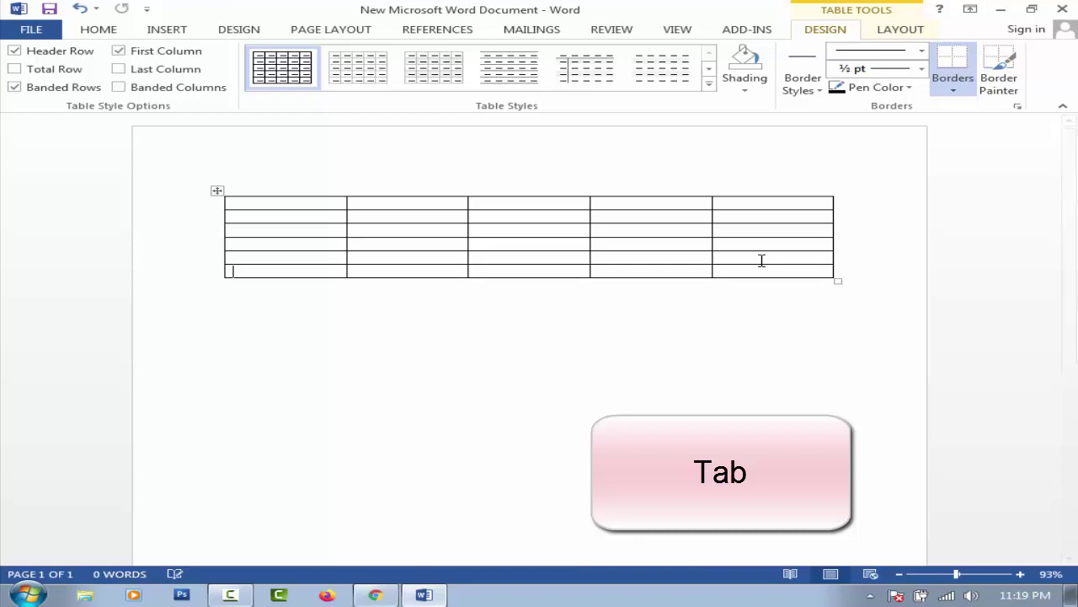
{"action": "key", "text": "Tab"}
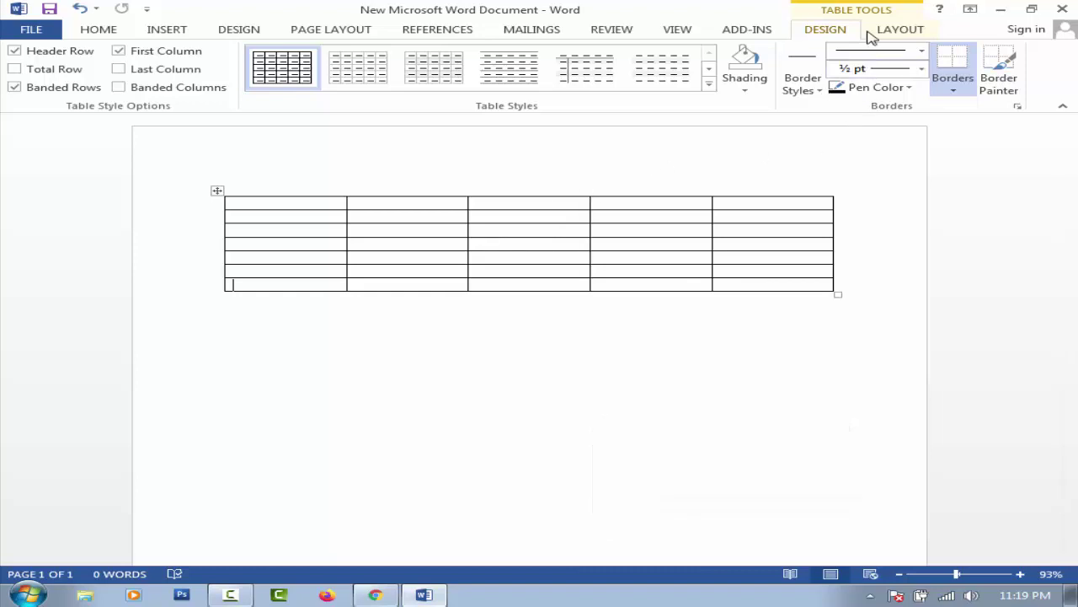
Step: Insert five more rows above the current row using Insert Above
{"action": "left_click", "coordinate": [900, 29]}
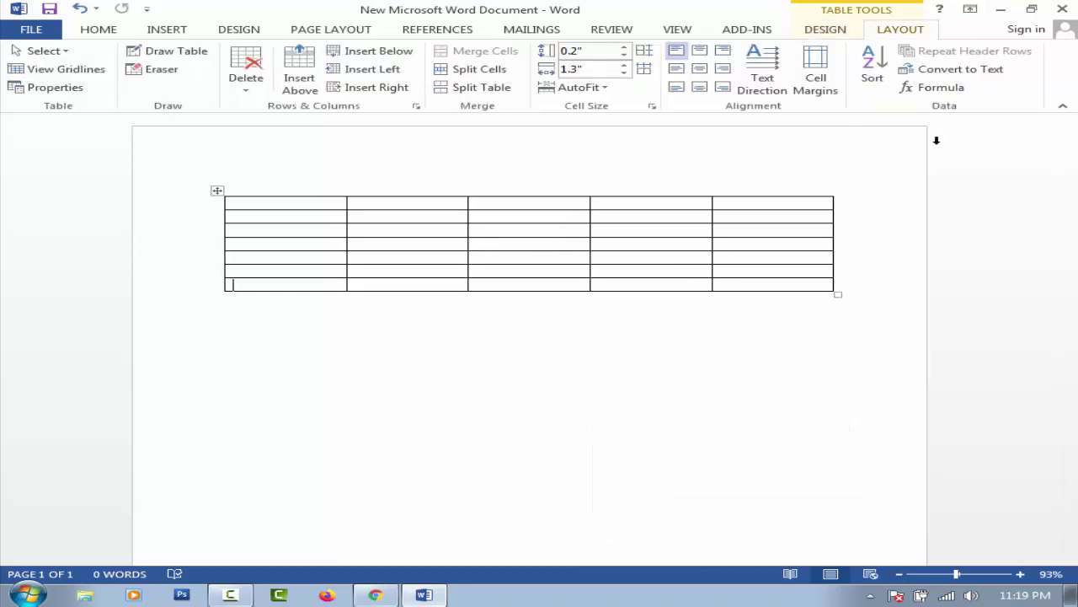
{"action": "left_click", "coordinate": [304, 84]}
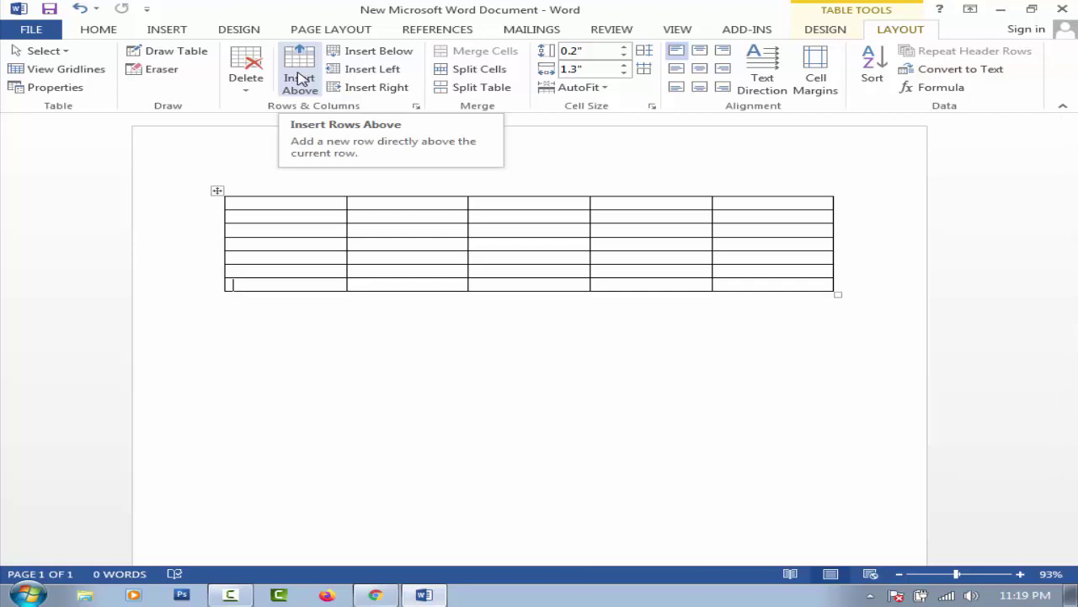
{"action": "left_click", "coordinate": [300, 78]}
{"action": "left_click", "coordinate": [300, 77]}
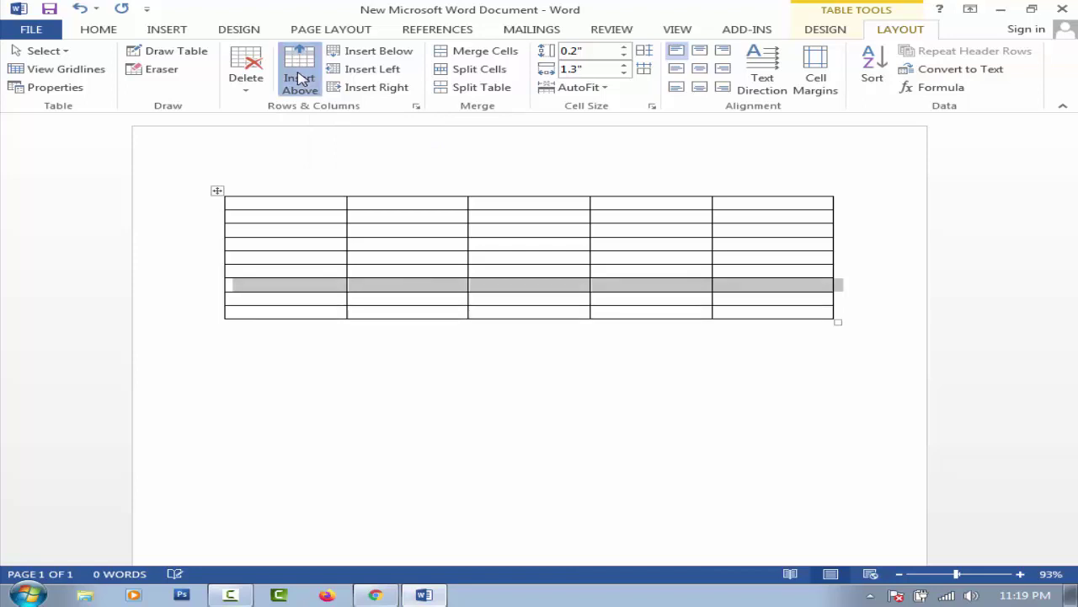
{"action": "left_click", "coordinate": [300, 78]}
{"action": "left_click", "coordinate": [300, 78]}
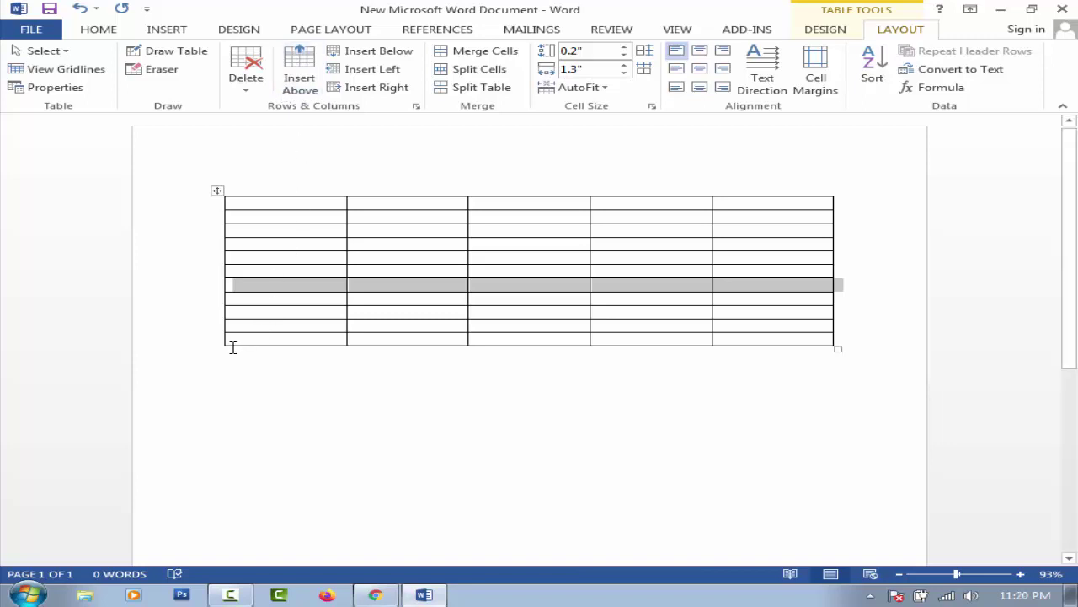
Step: Draw a new table's outer border below the first table with Draw Table
{"action": "left_click", "coordinate": [169, 50]}
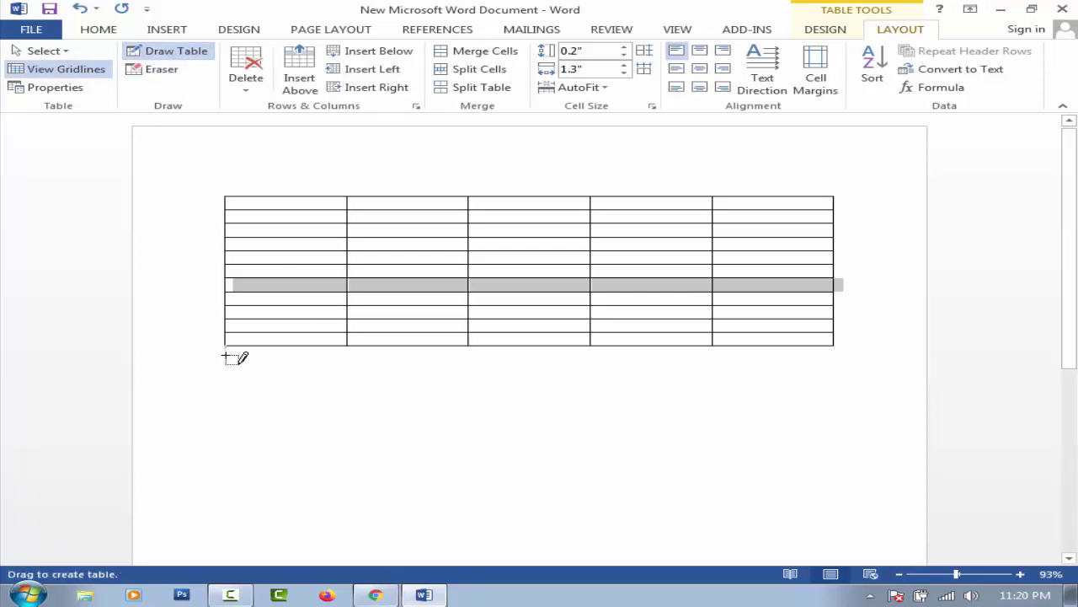
{"action": "mouse_move", "coordinate": [225, 369]}
{"action": "left_mouse_down"}
{"action": "mouse_move", "coordinate": [390, 397]}
{"action": "mouse_move", "coordinate": [858, 428]}
{"action": "left_mouse_up"}
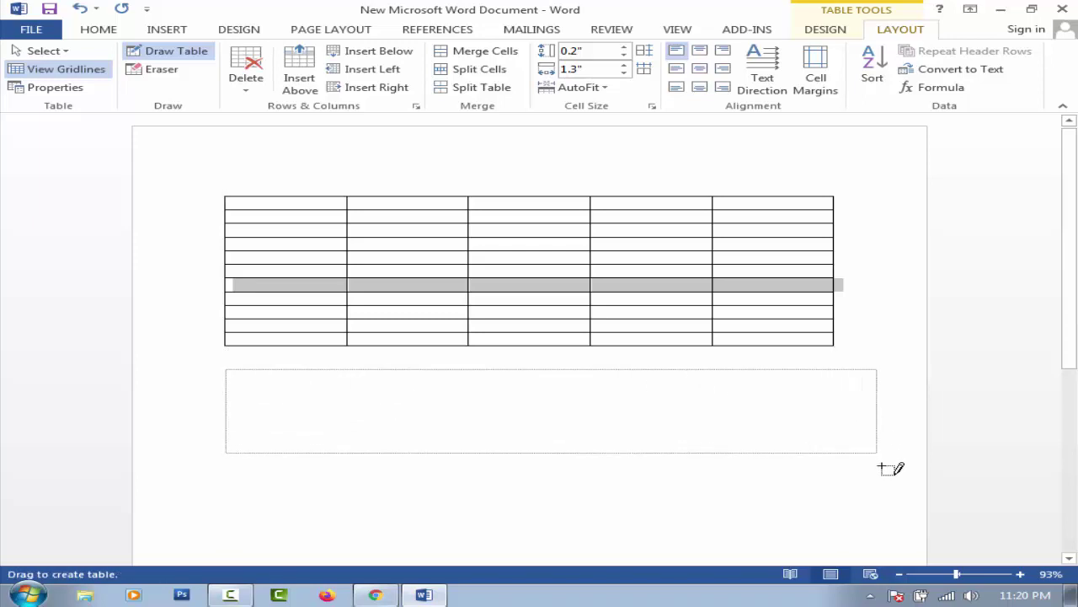
{"action": "left_click_drag", "start_coordinate": [857, 408], "coordinate": [891, 489]}
Step: Draw row and column dividers inside it, making four rows of uneven cells
{"action": "left_click_drag", "start_coordinate": [265, 369], "coordinate": [263, 486]}
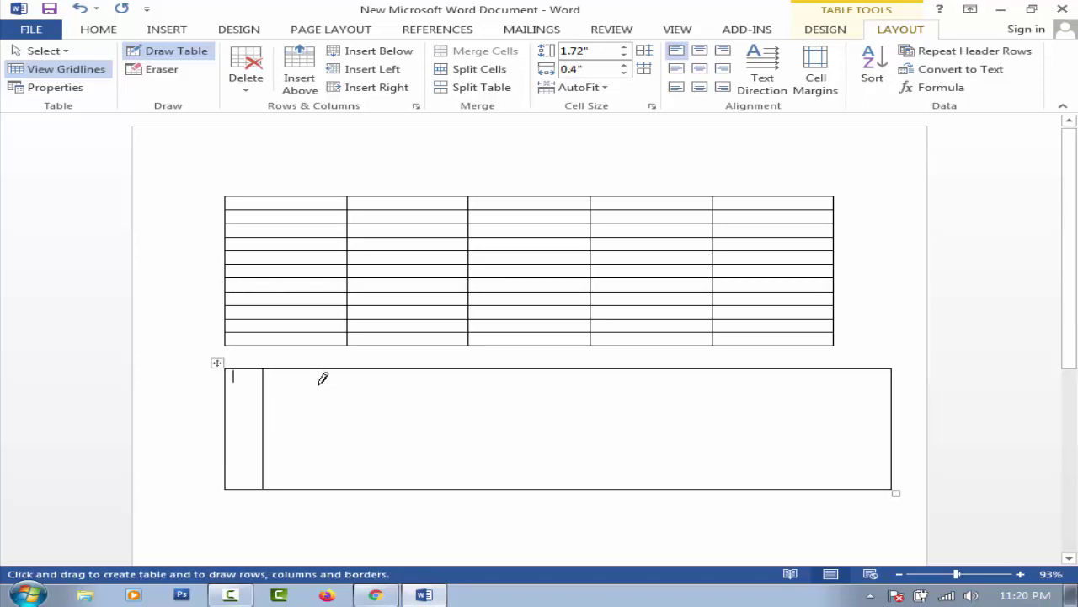
{"action": "left_click_drag", "start_coordinate": [322, 389], "coordinate": [334, 484]}
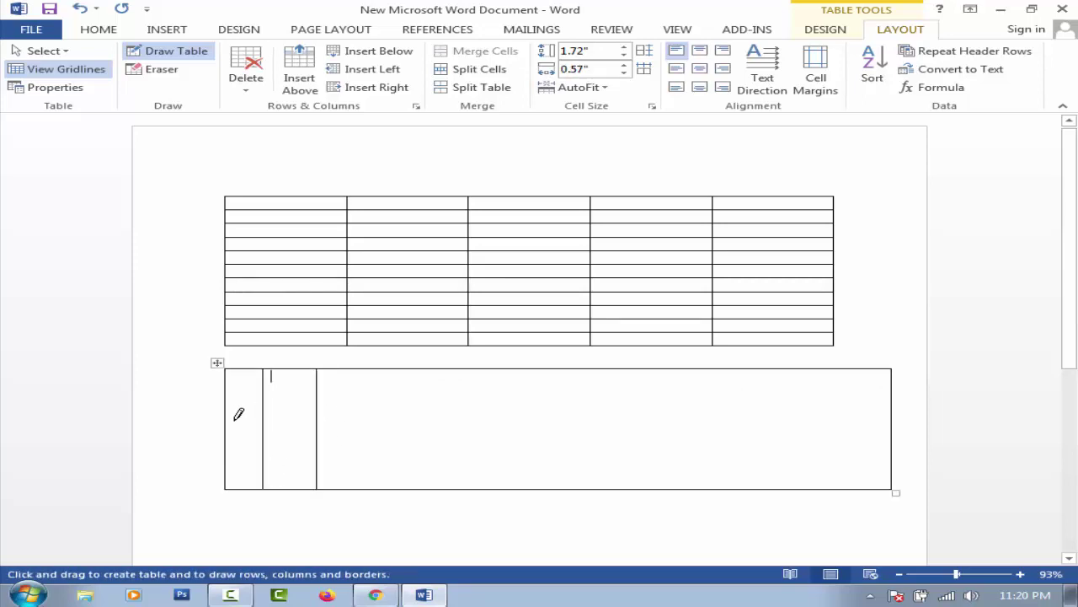
{"action": "left_click_drag", "start_coordinate": [258, 393], "coordinate": [515, 394]}
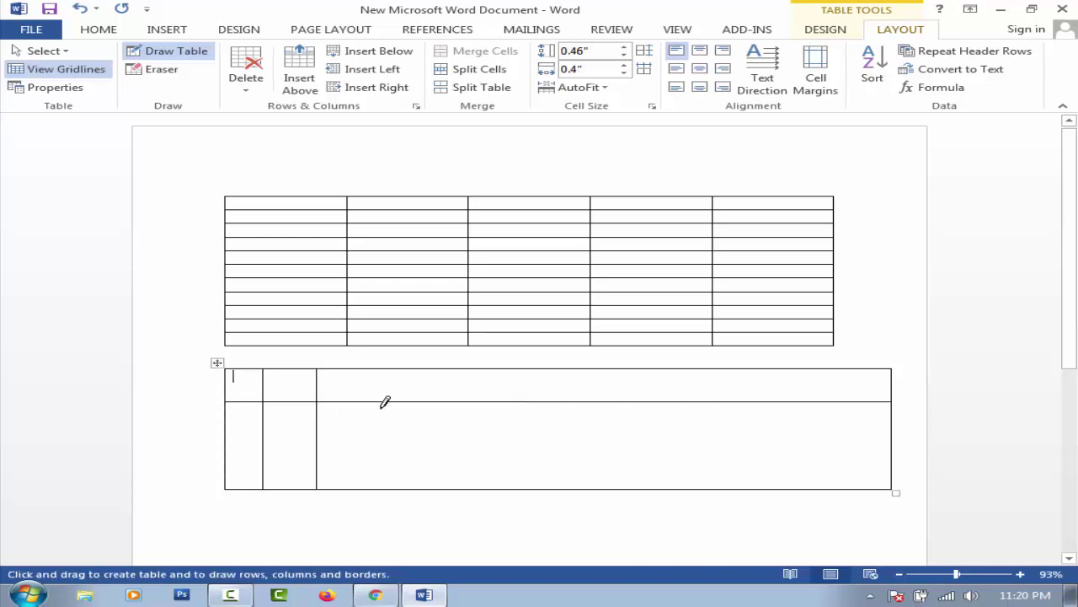
{"action": "left_click_drag", "start_coordinate": [235, 420], "coordinate": [666, 419]}
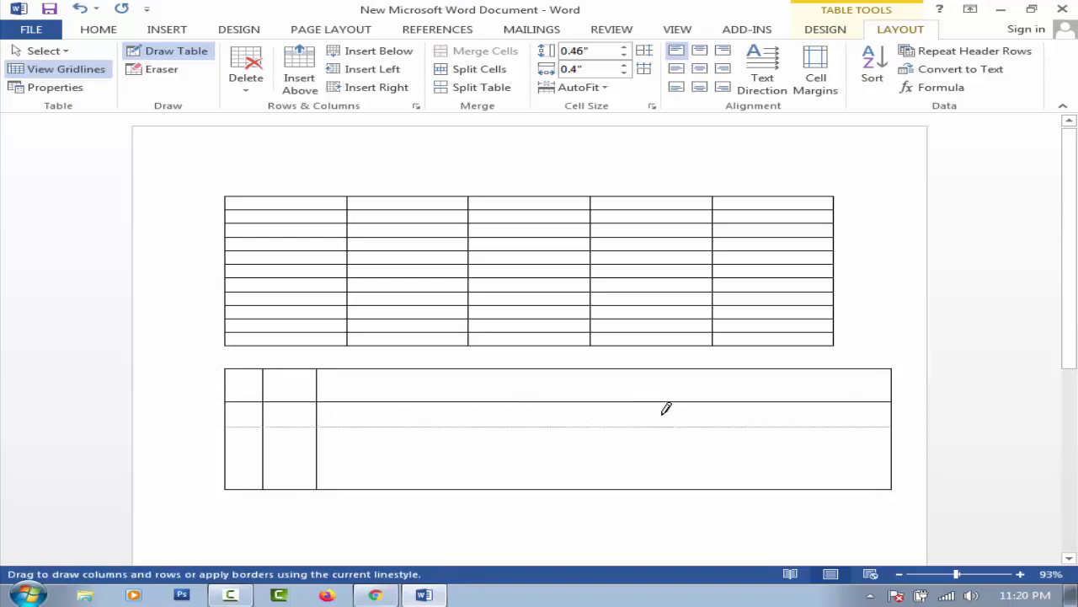
{"action": "left_click_drag", "start_coordinate": [233, 447], "coordinate": [511, 443]}
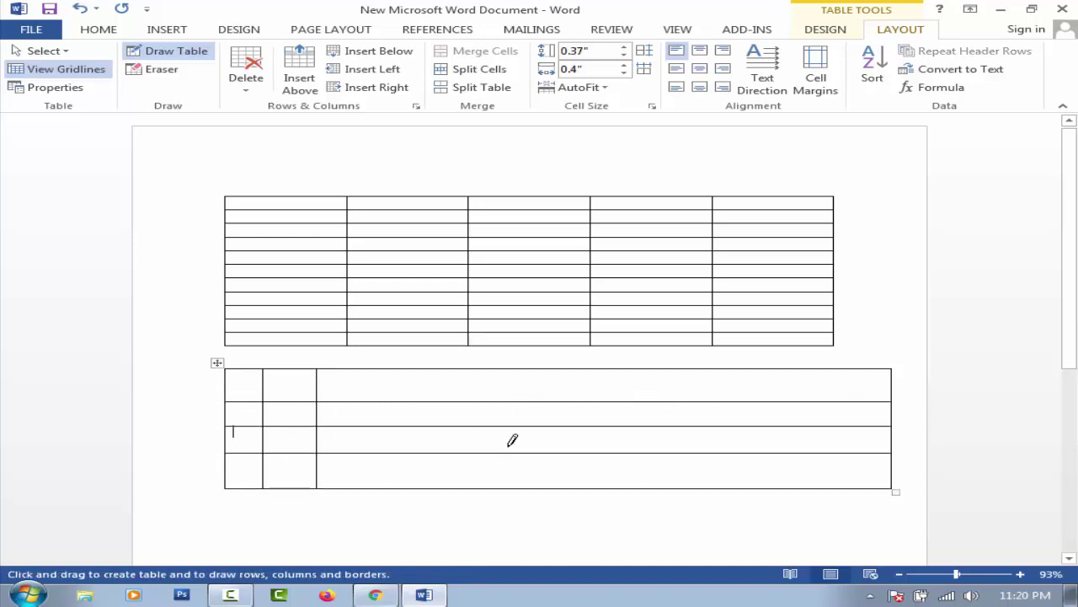
{"action": "left_click_drag", "start_coordinate": [376, 394], "coordinate": [384, 476]}
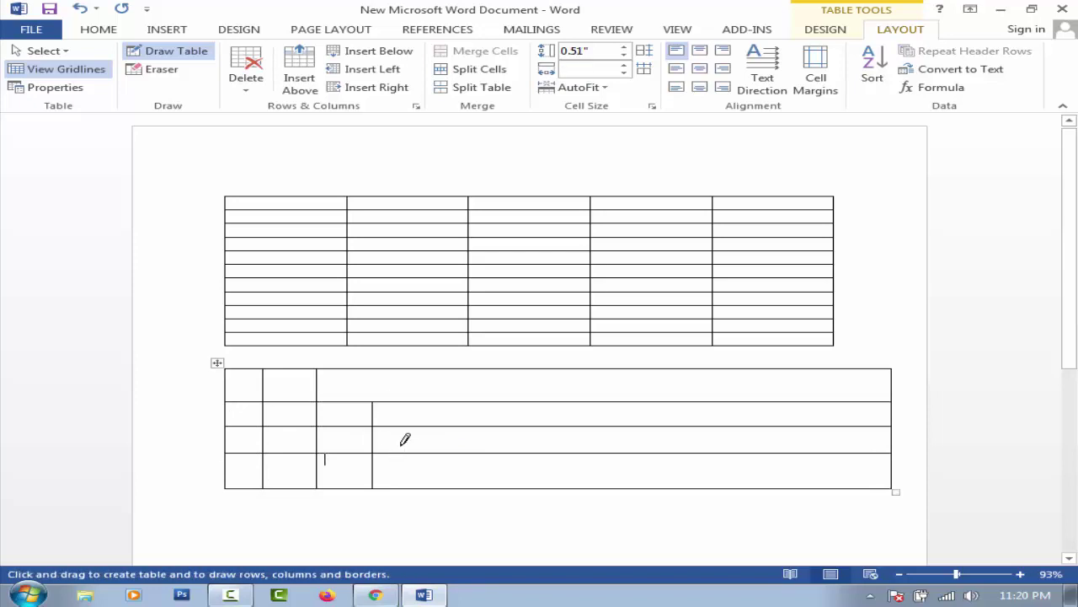
{"action": "left_click_drag", "start_coordinate": [450, 369], "coordinate": [463, 455]}
{"action": "left_click_drag", "start_coordinate": [530, 397], "coordinate": [542, 459]}
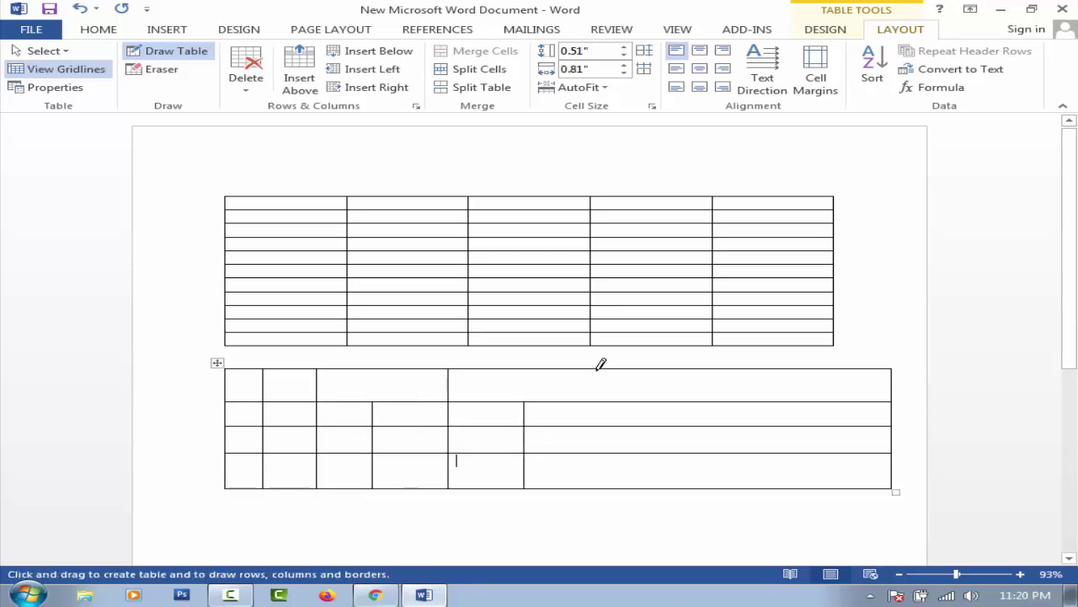
{"action": "left_click_drag", "start_coordinate": [599, 363], "coordinate": [603, 455]}
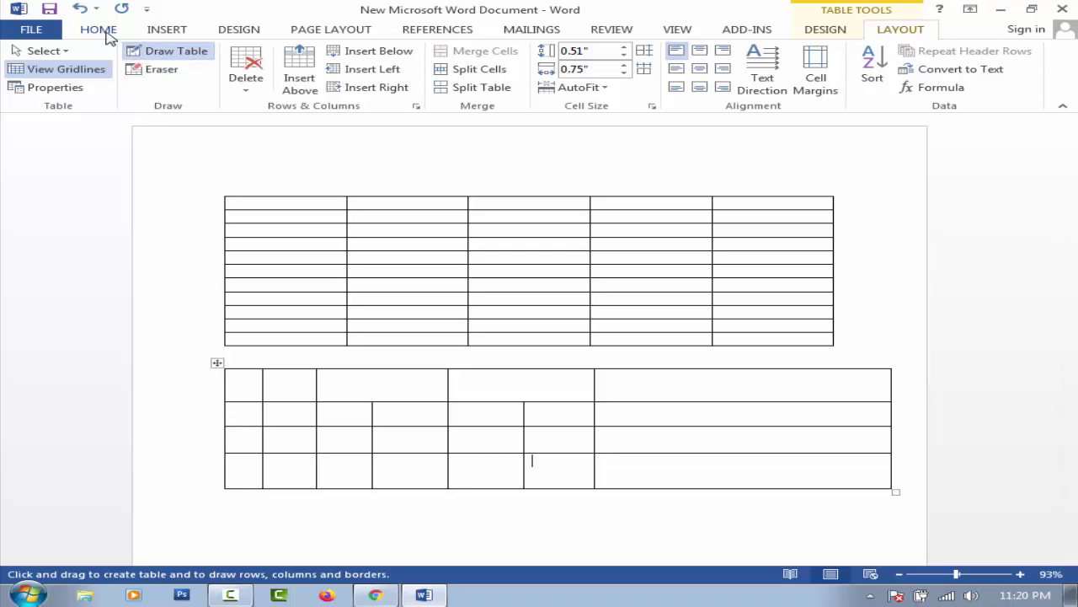
{"action": "left_click", "coordinate": [160, 31]}
{"action": "left_click", "coordinate": [138, 80]}
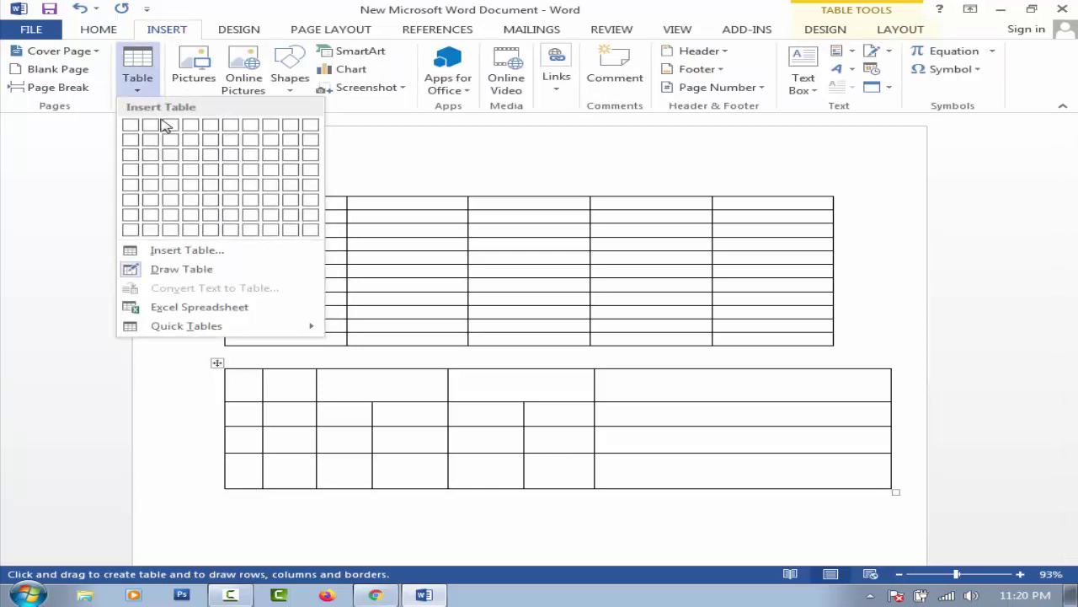
{"action": "left_click", "coordinate": [181, 269]}
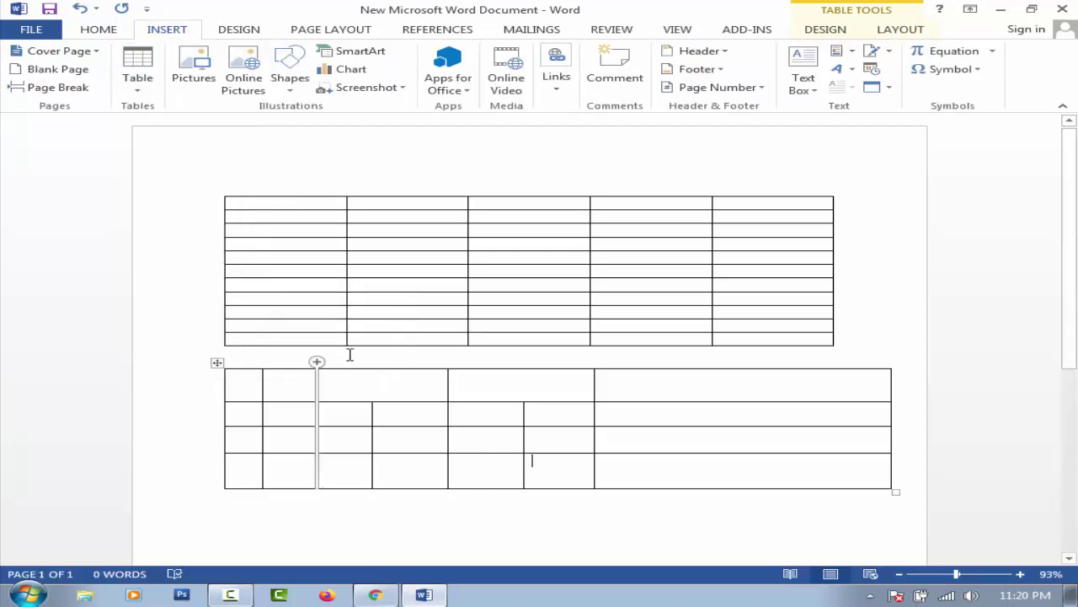
{"action": "left_click", "coordinate": [138, 80]}
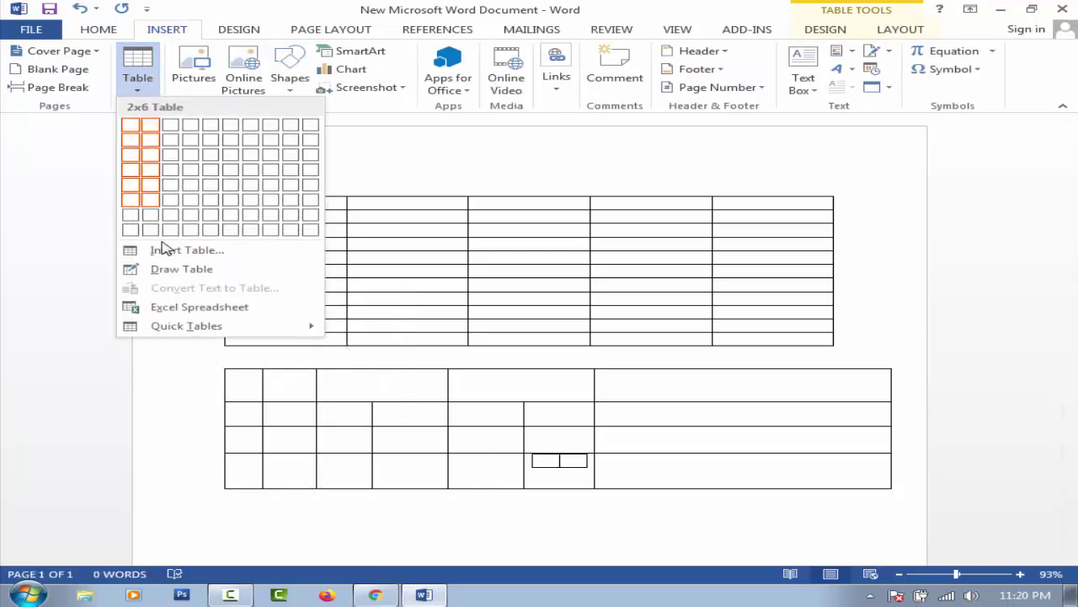
{"action": "left_click", "coordinate": [178, 268]}
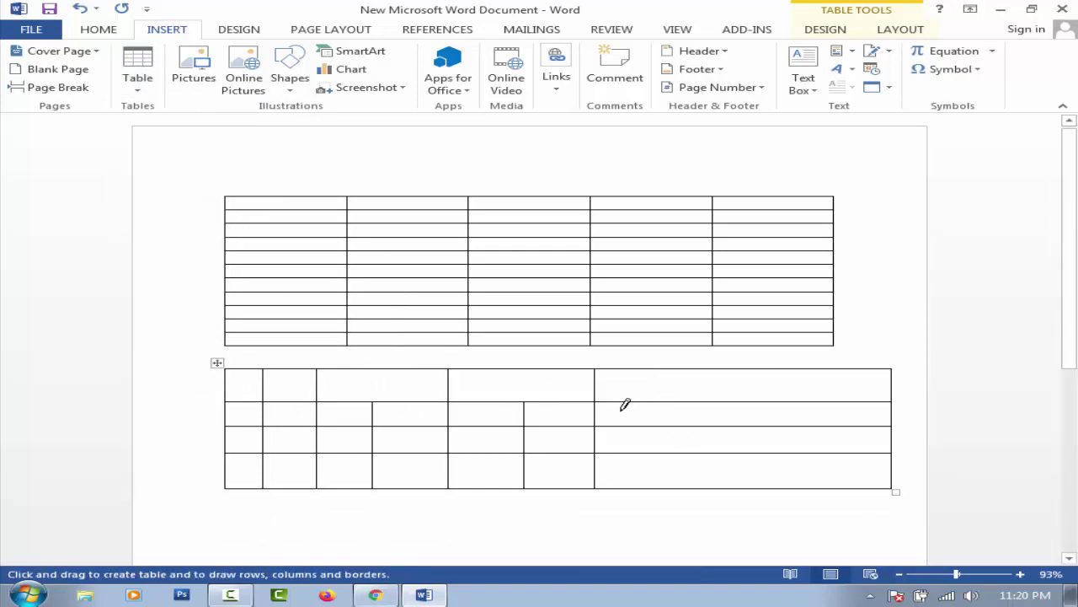
{"action": "left_click", "coordinate": [635, 406]}
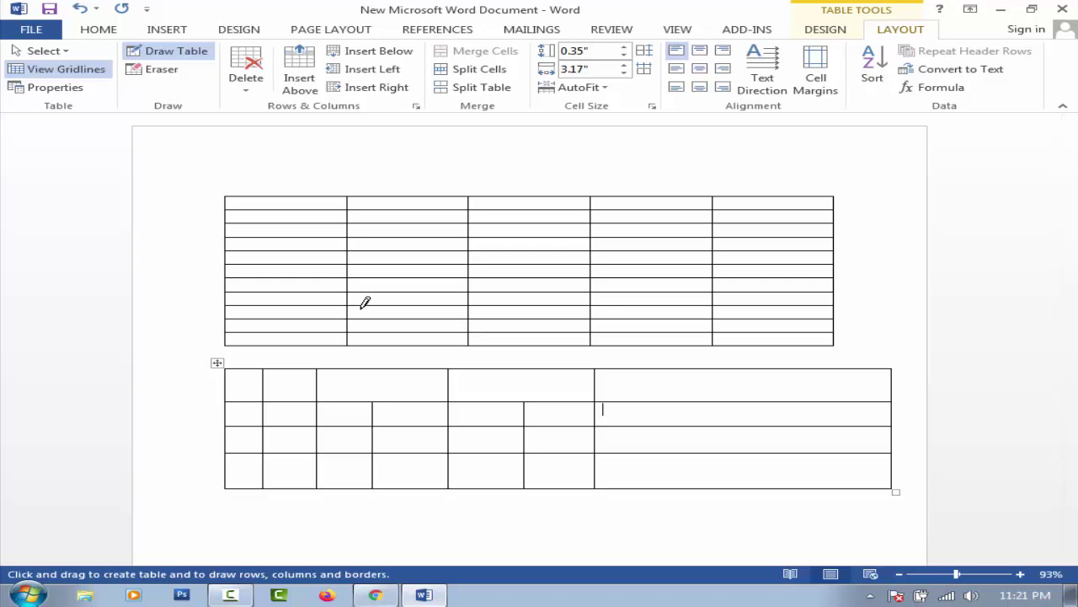
{"action": "key", "text": "Escape"}
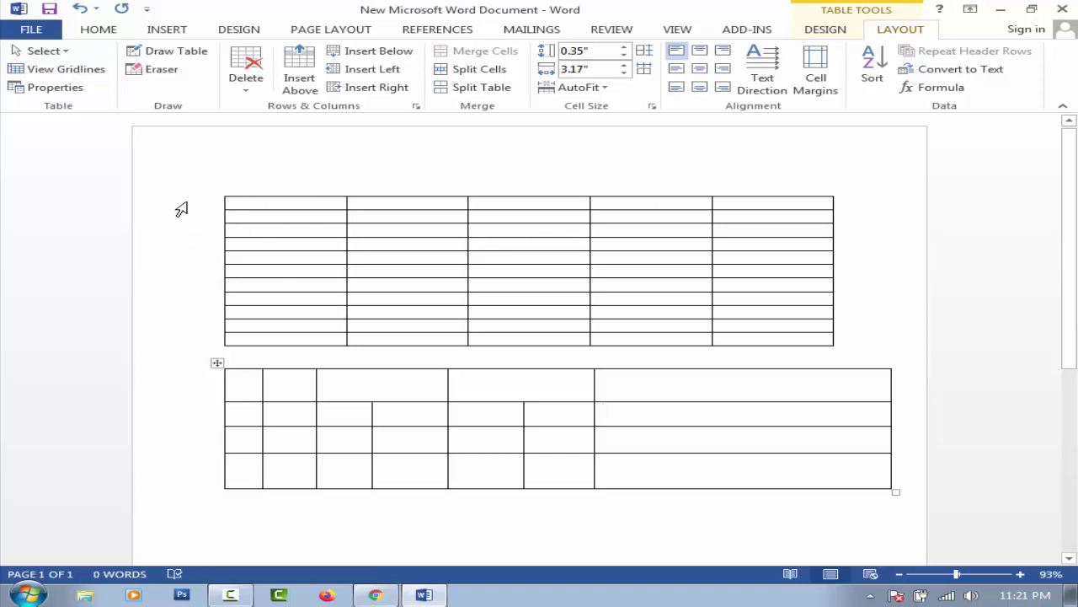
{"action": "left_click", "coordinate": [248, 202]}
Step: Delete the top table's first row, then five more rows, leaving 5 rows
{"action": "left_click_drag", "start_coordinate": [343, 202], "coordinate": [413, 204]}
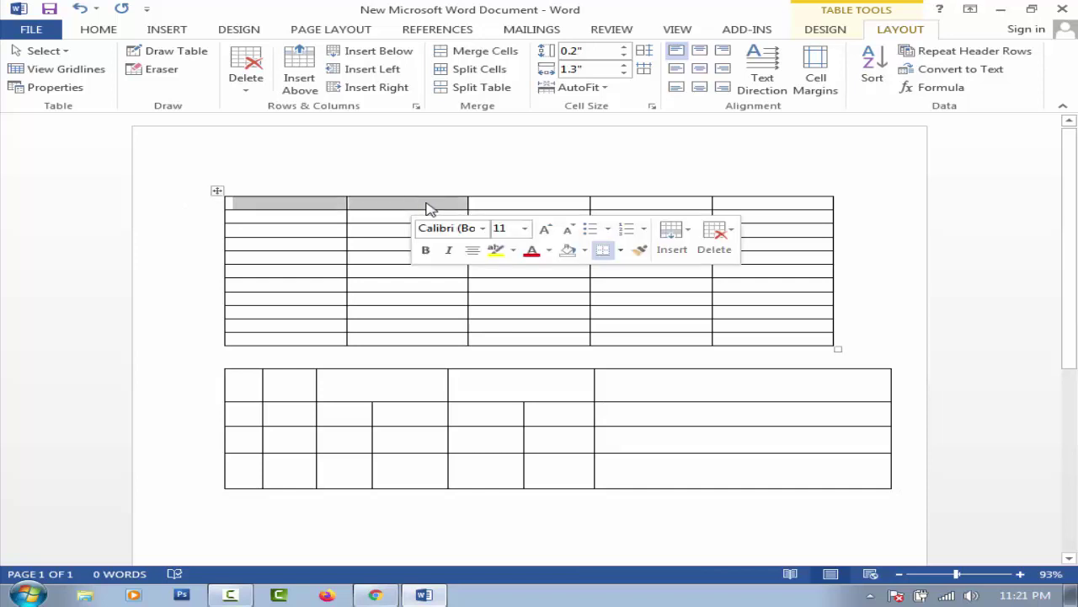
{"action": "mouse_move", "coordinate": [192, 213]}
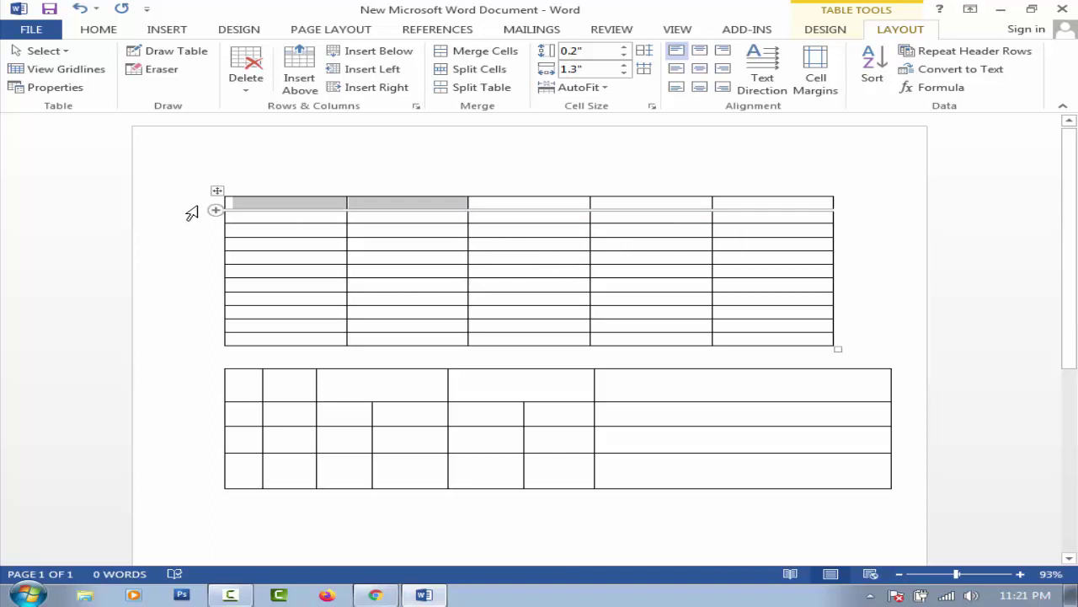
{"action": "left_click", "coordinate": [192, 206]}
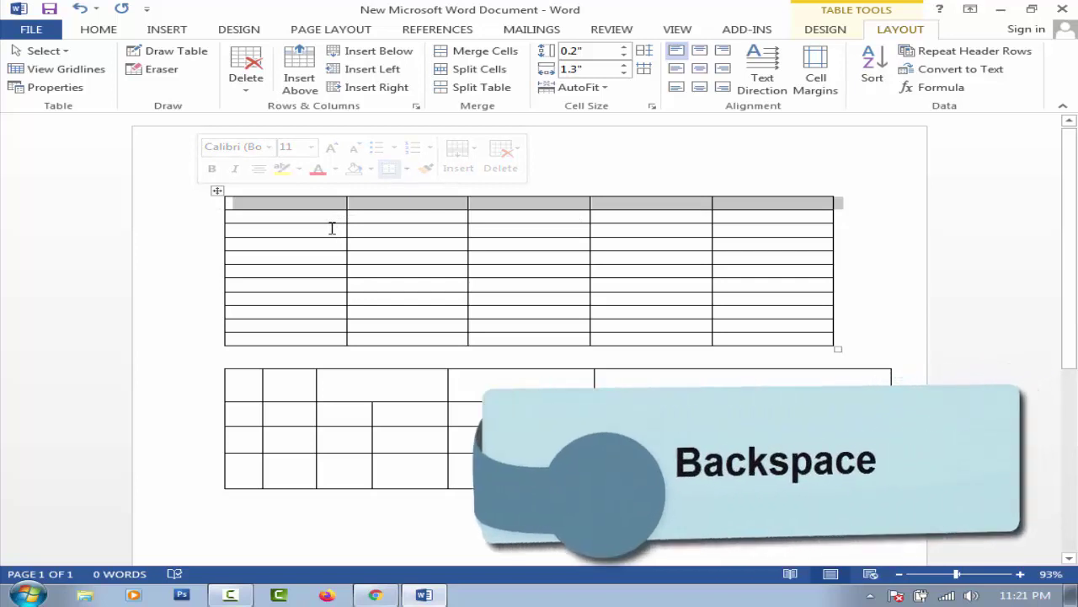
{"action": "key", "text": "BackSpace"}
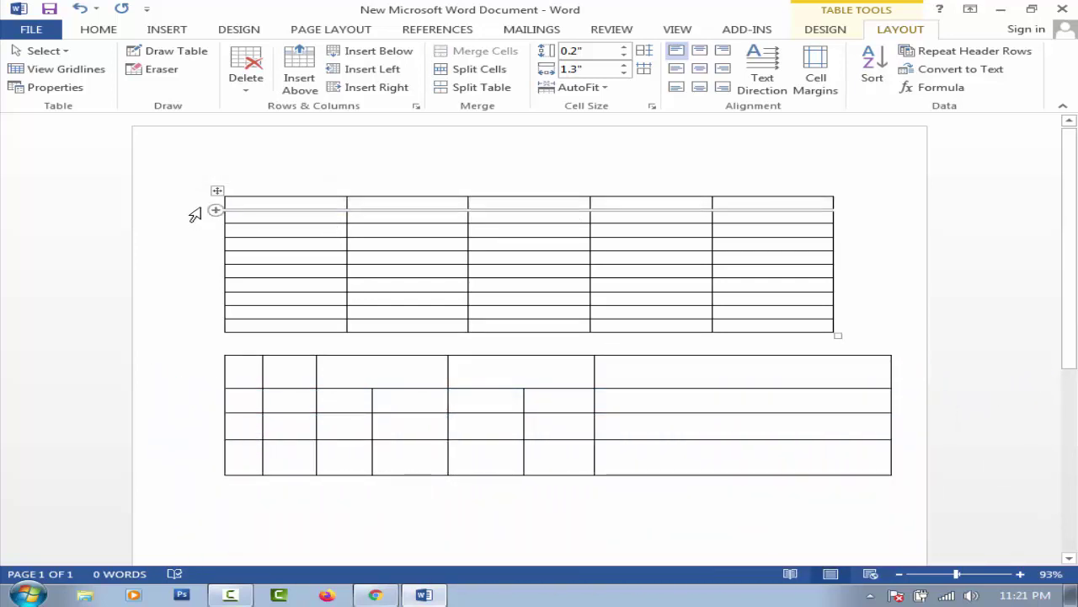
{"action": "left_click_drag", "start_coordinate": [194, 209], "coordinate": [197, 230]}
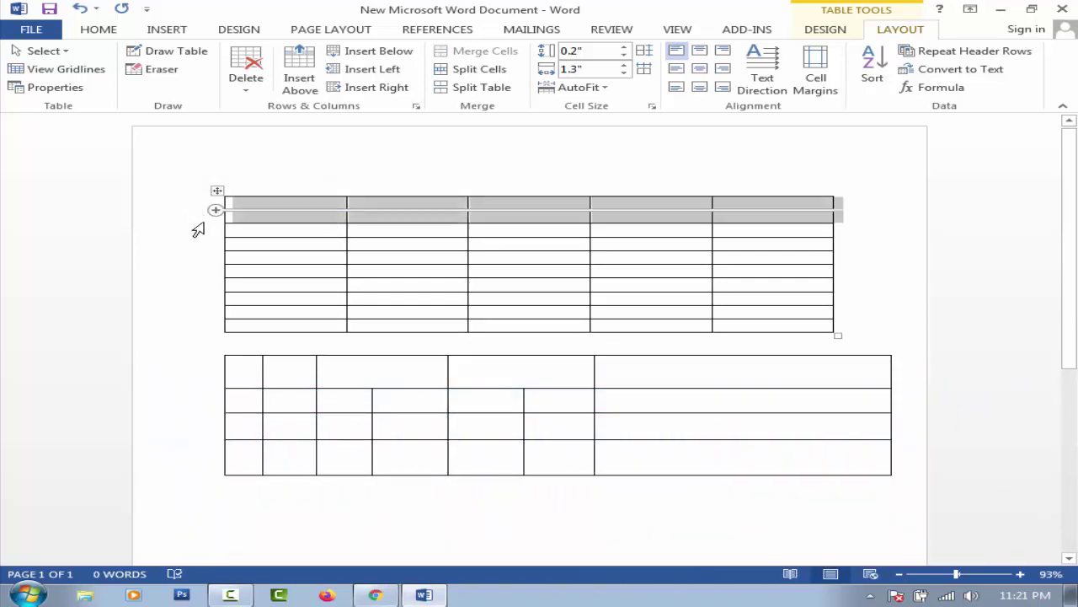
{"action": "left_click_drag", "start_coordinate": [197, 230], "coordinate": [202, 258]}
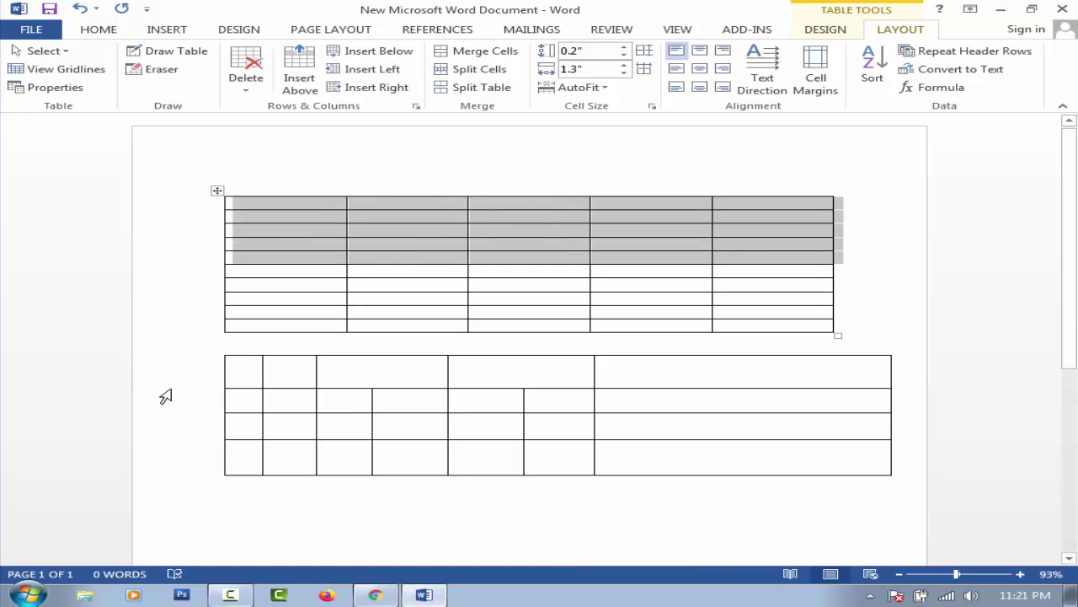
{"action": "key", "text": "BackSpace"}
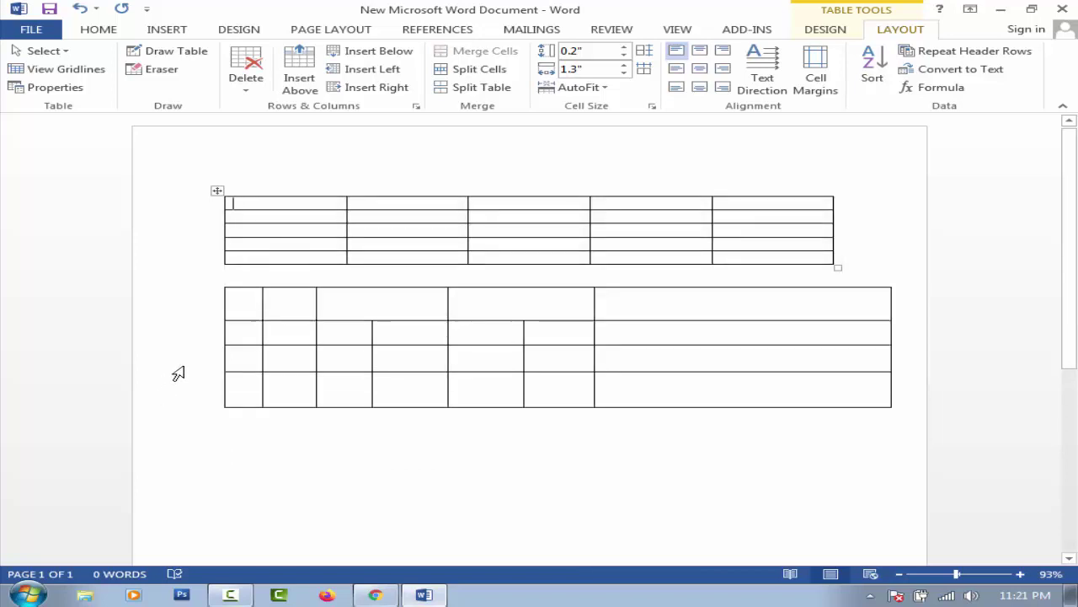
Step: Delete the top table's first row with Delete Cells, leaving 5 columns by 4 rows
{"action": "left_click", "coordinate": [186, 208]}
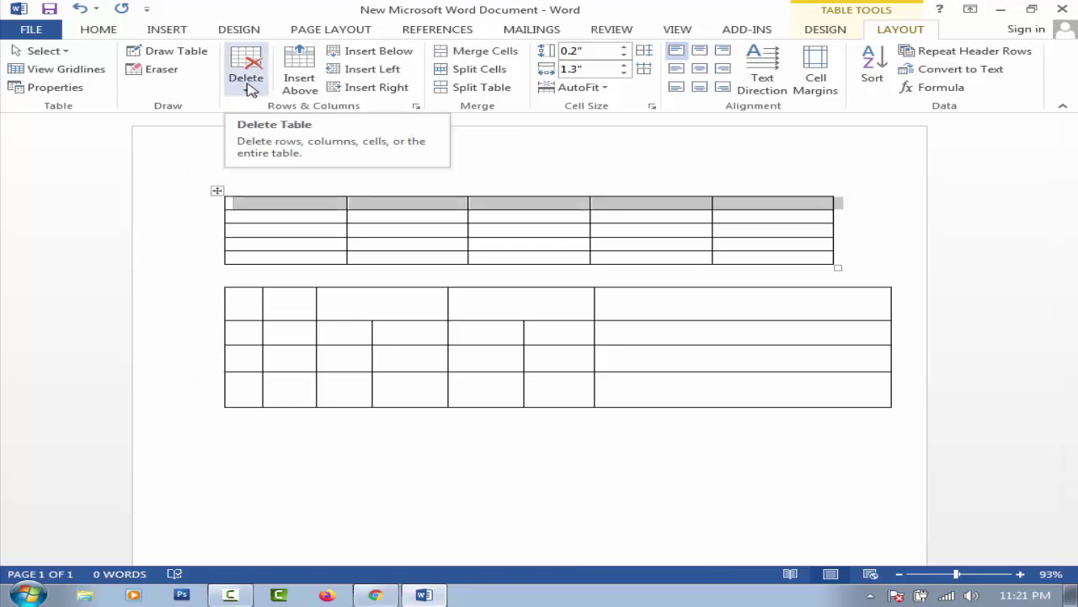
{"action": "left_click", "coordinate": [248, 86]}
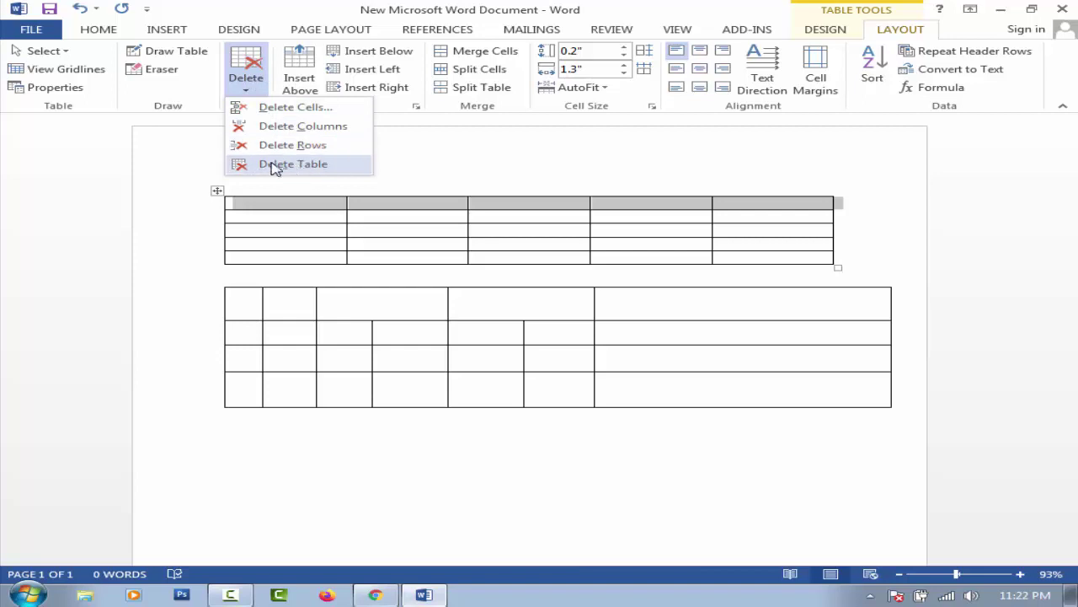
{"action": "left_click", "coordinate": [257, 109]}
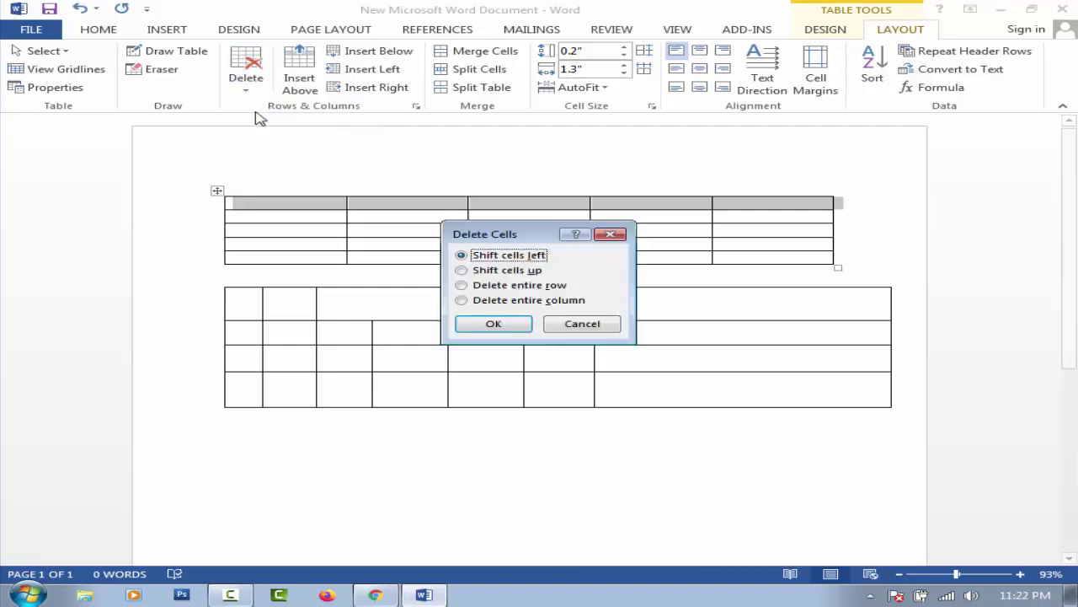
{"action": "left_click", "coordinate": [494, 325]}
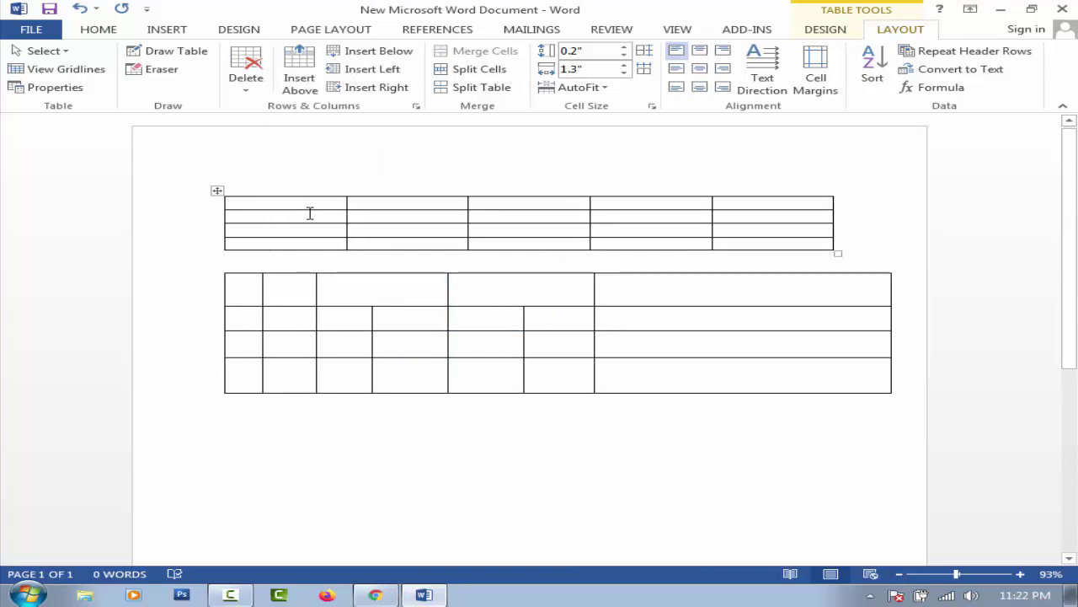
{"action": "left_click", "coordinate": [166, 51]}
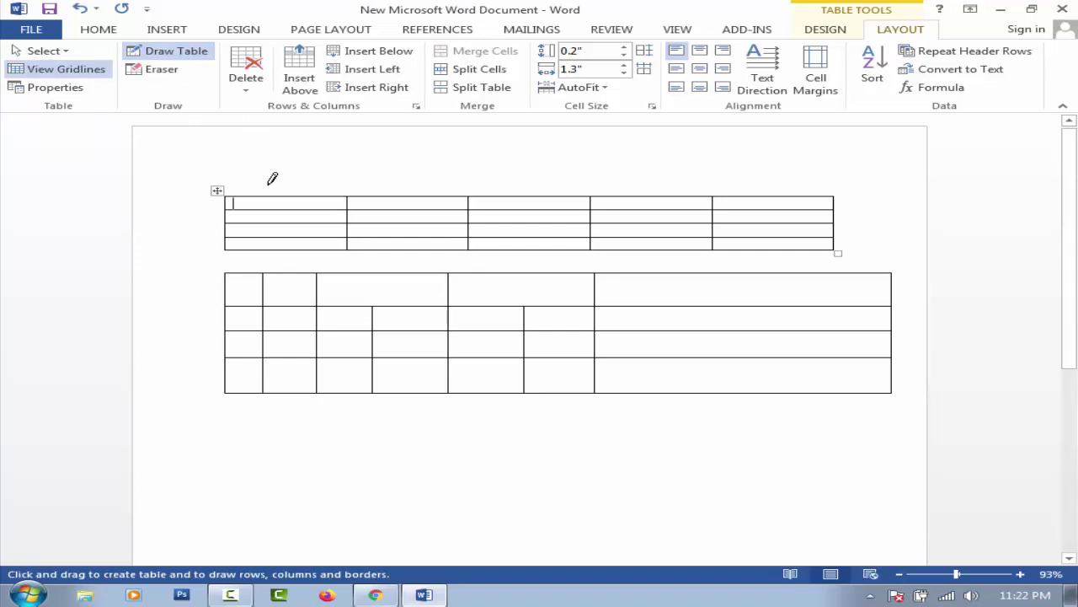
Step: Erase the row 1–2 borders in the top table's first four columns
{"action": "left_click", "coordinate": [171, 74]}
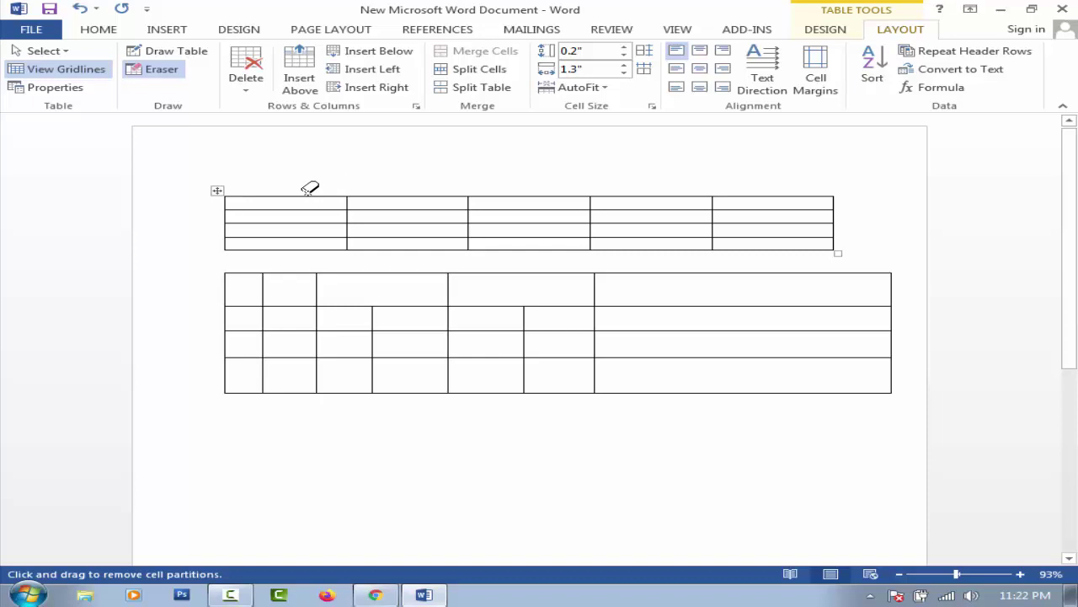
{"action": "left_click", "coordinate": [278, 209]}
{"action": "left_click", "coordinate": [384, 209]}
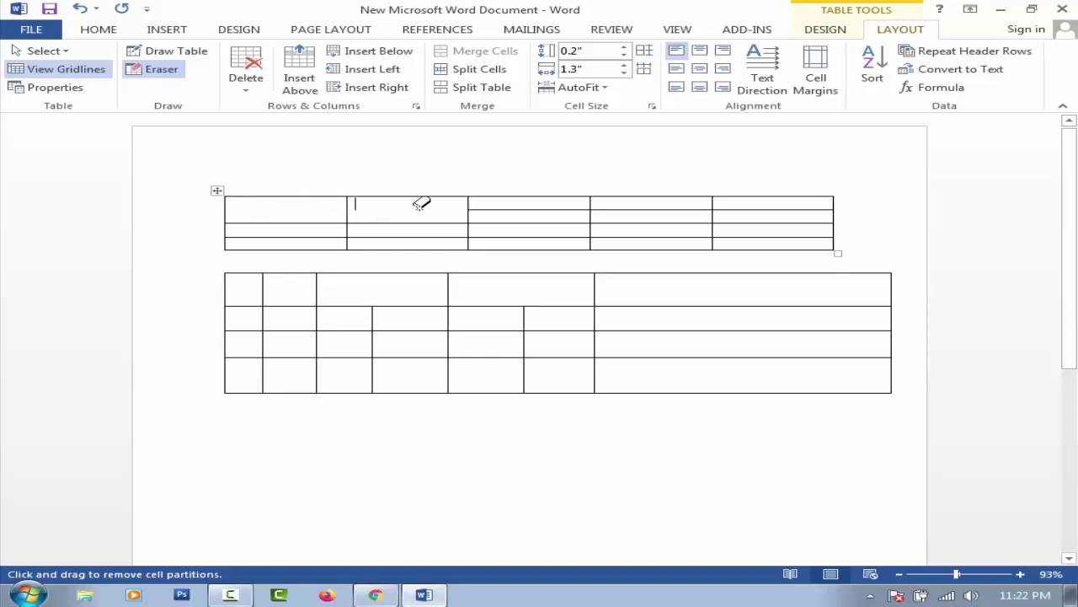
{"action": "left_click", "coordinate": [516, 209]}
{"action": "left_click", "coordinate": [644, 209]}
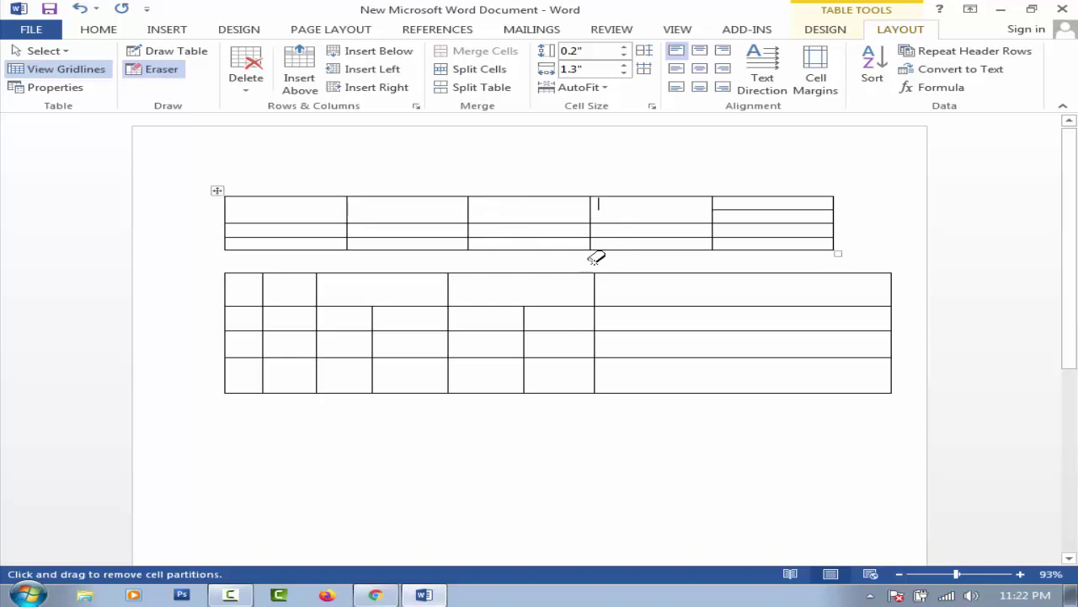
Step: Erase several dividers in the lower table to merge its neighbouring cells
{"action": "left_click", "coordinate": [595, 301]}
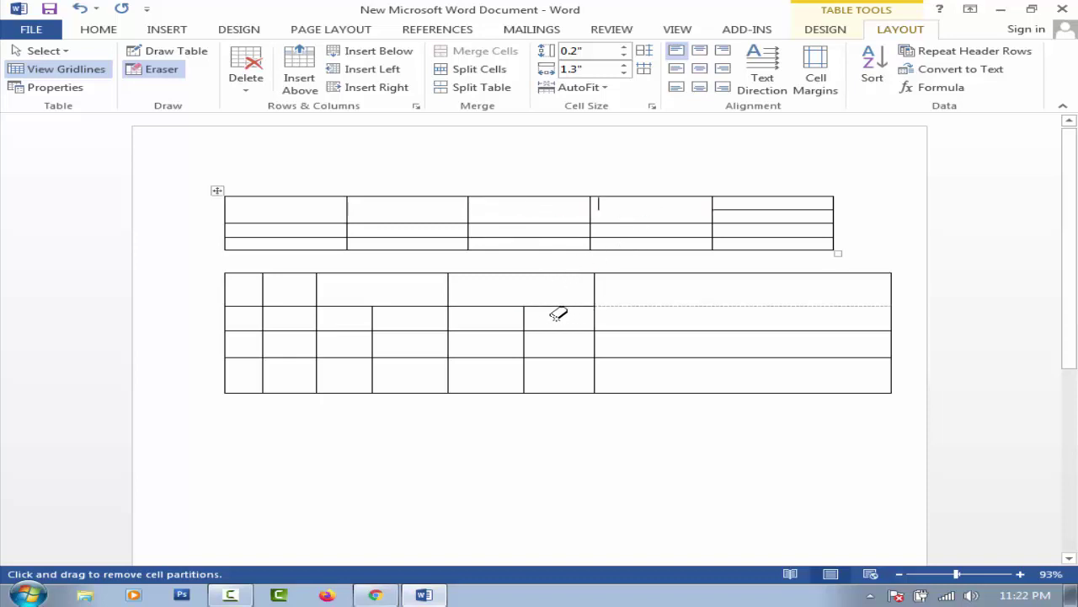
{"action": "left_click_drag", "start_coordinate": [533, 313], "coordinate": [538, 338]}
{"action": "key", "text": "Escape"}
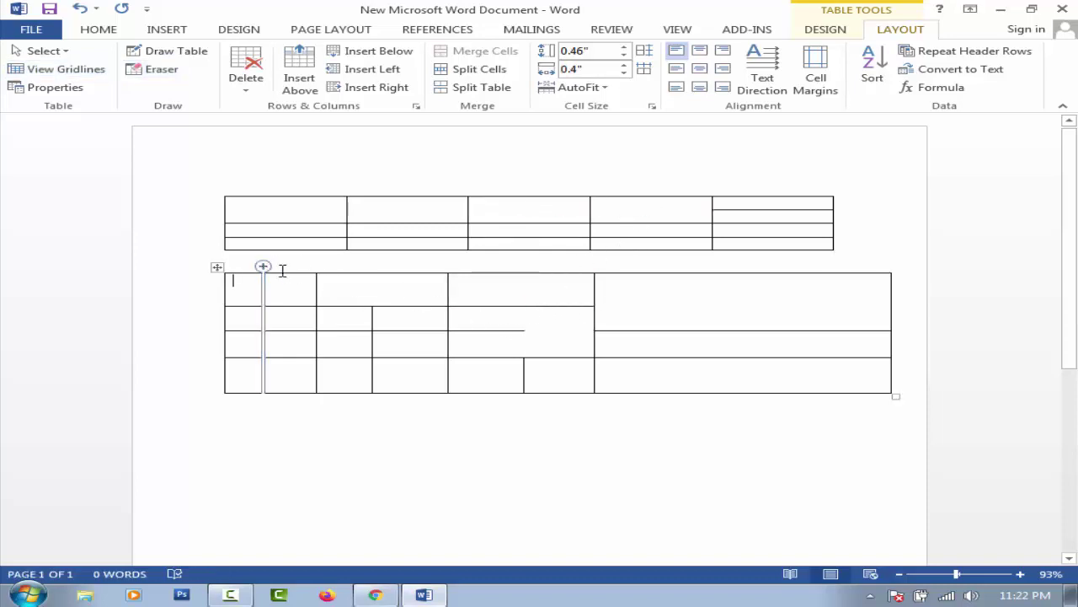
{"action": "left_click", "coordinate": [162, 69]}
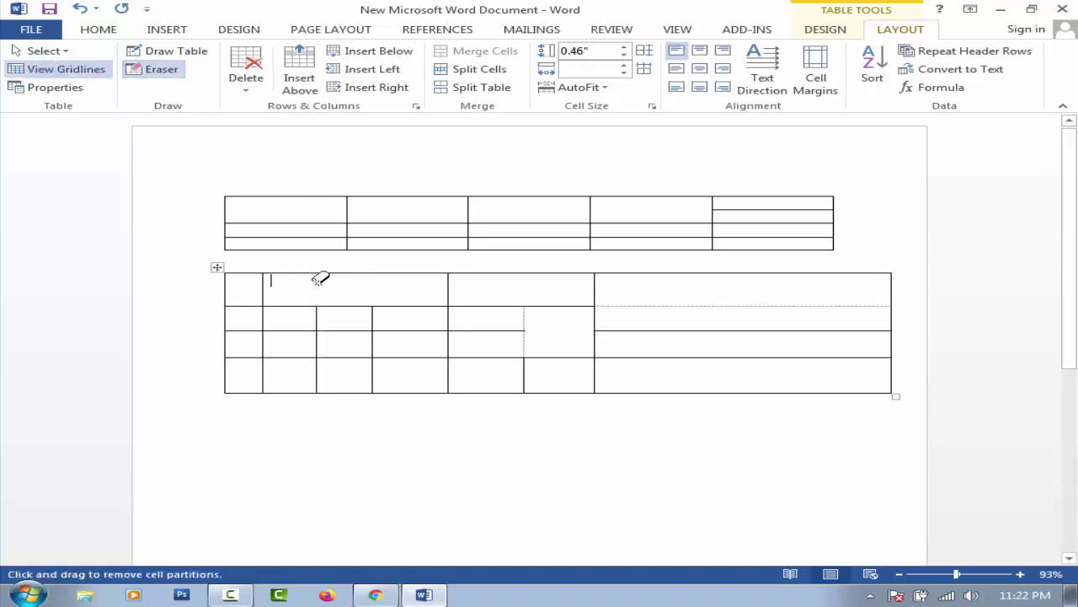
{"action": "left_click_drag", "start_coordinate": [321, 276], "coordinate": [320, 312]}
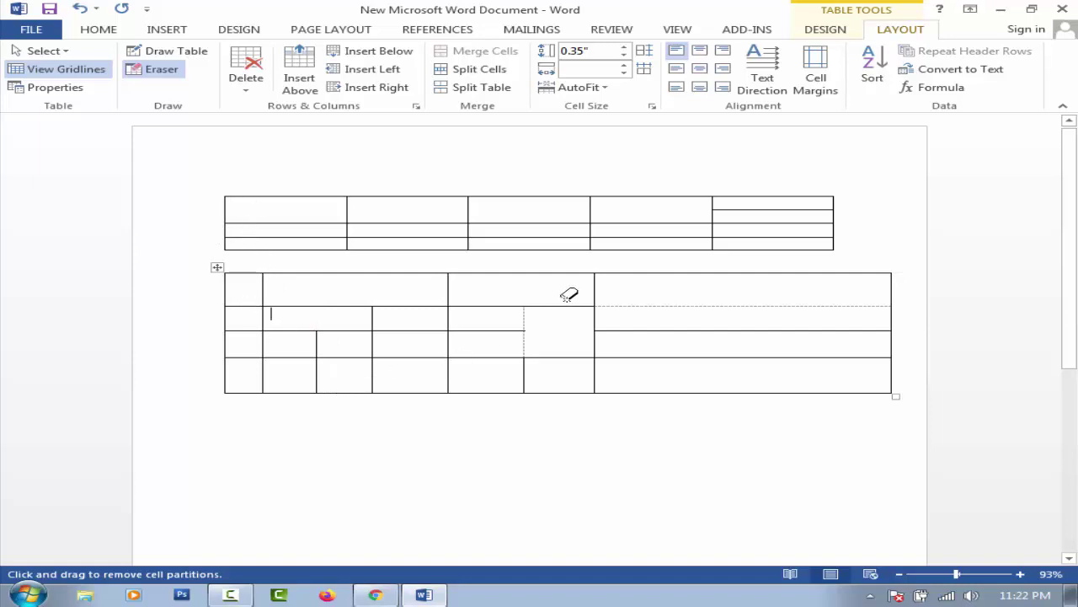
{"action": "key", "text": "Escape"}
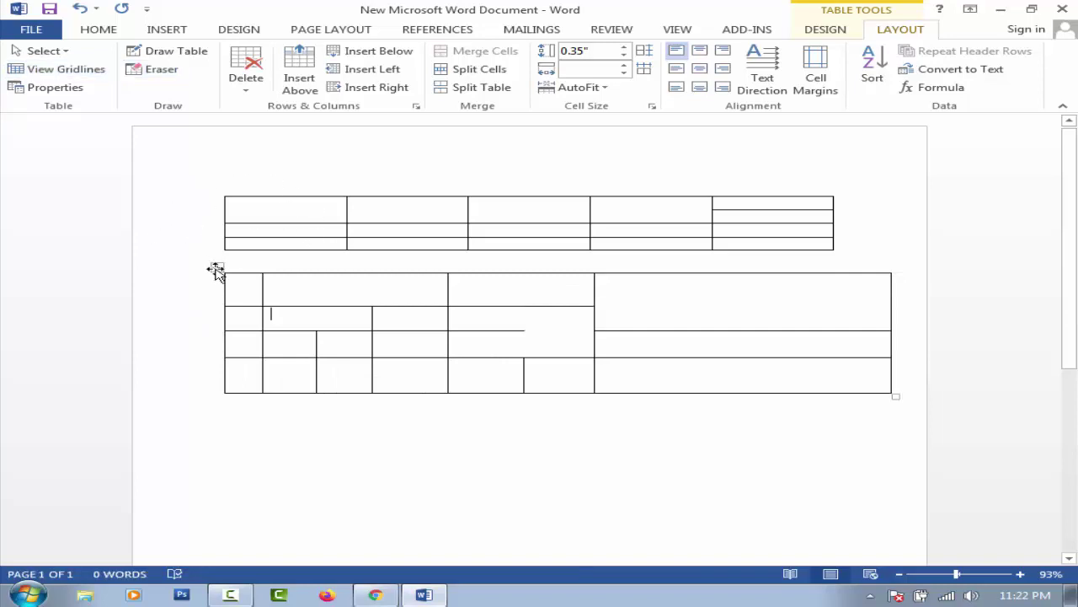
Step: Delete the hand-drawn lower table, then the remaining top table
{"action": "left_click", "coordinate": [216, 269]}
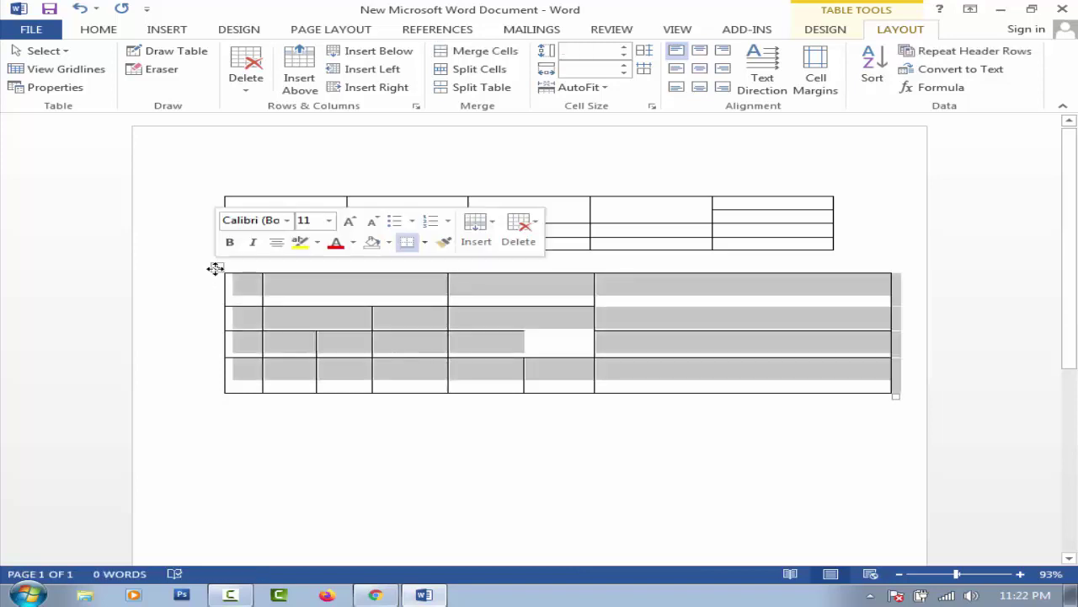
{"action": "key", "text": "BackSpace"}
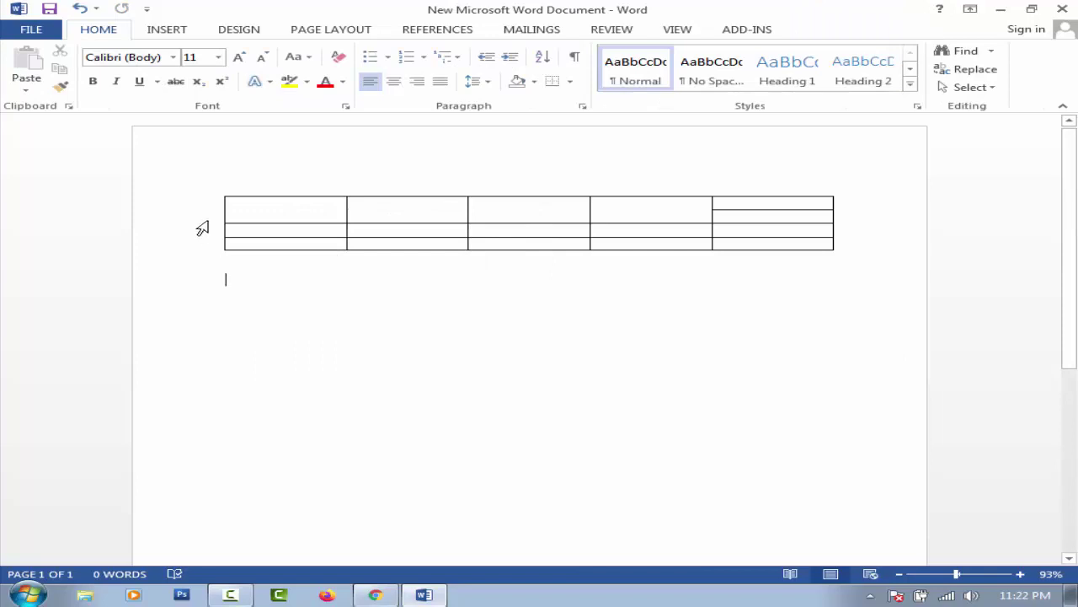
{"action": "left_click_drag", "start_coordinate": [209, 195], "coordinate": [230, 308]}
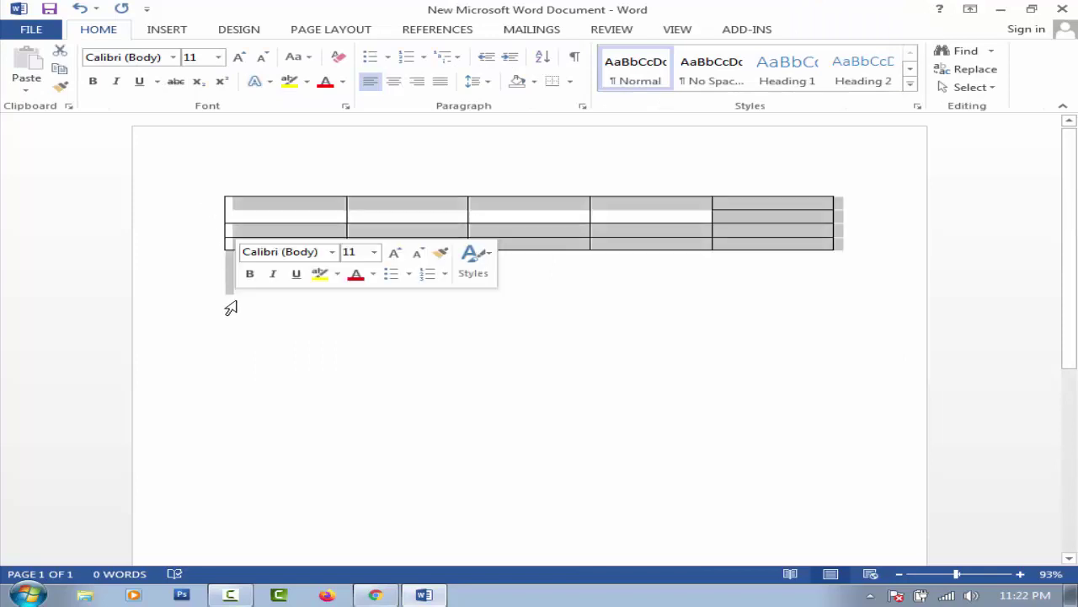
{"action": "key", "text": "BackSpace"}
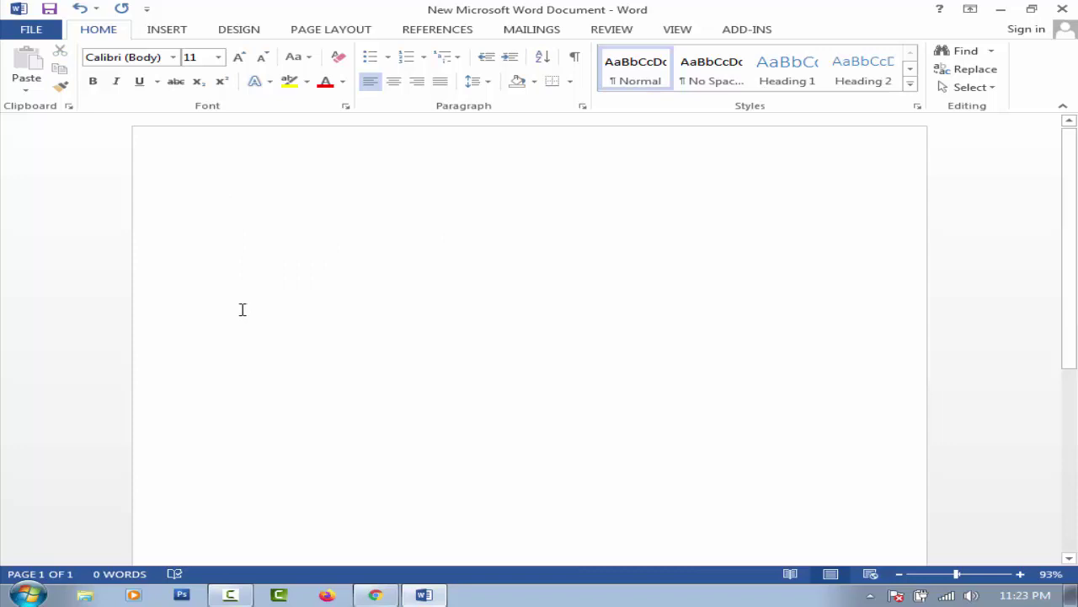
Step: Insert a 6-column, 5-row table on the blank page and make its first row taller
{"action": "left_click", "coordinate": [153, 31]}
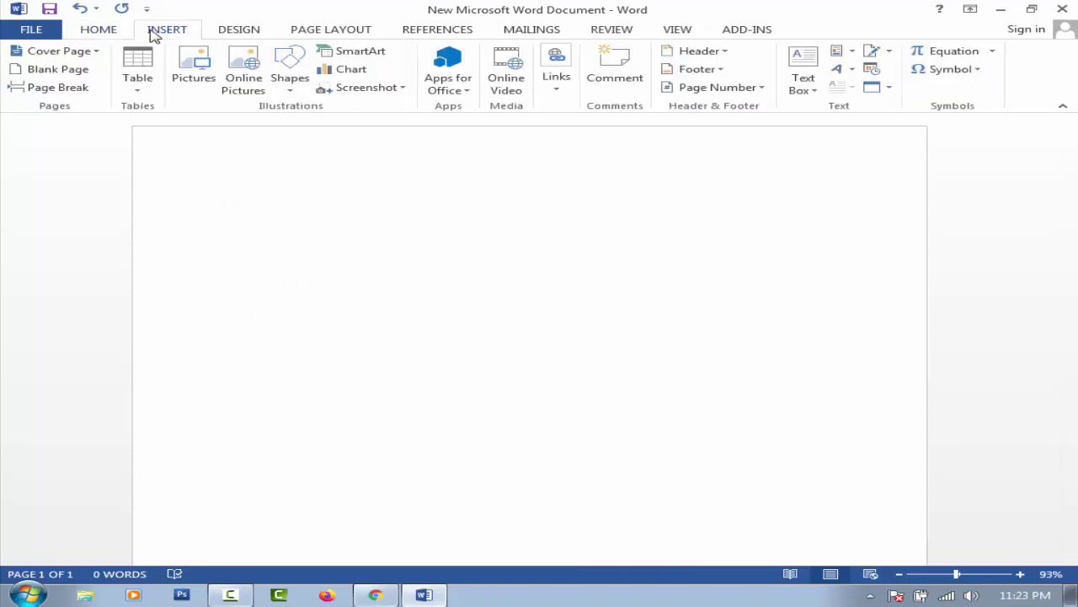
{"action": "left_click", "coordinate": [141, 80]}
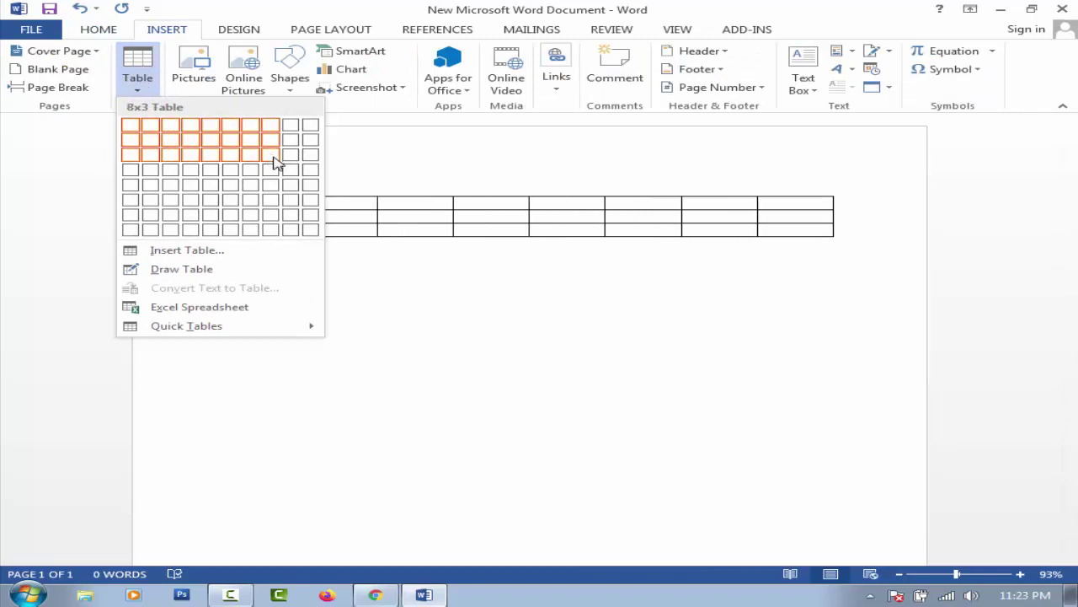
{"action": "left_click", "coordinate": [241, 197]}
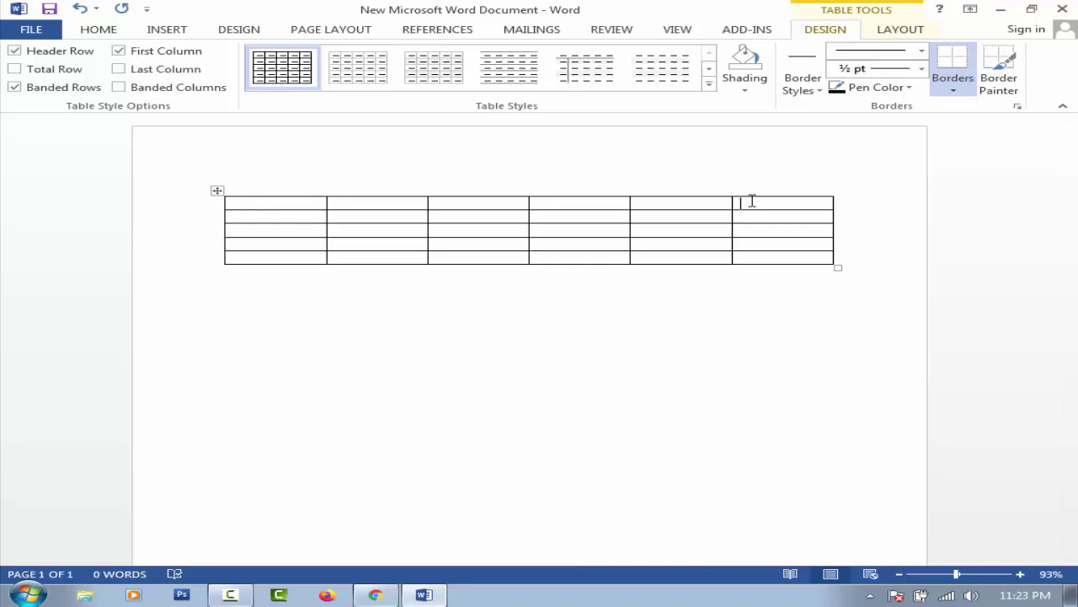
{"action": "key", "text": "Return"}
{"action": "key", "text": "Return"}
{"action": "key", "text": "Return"}
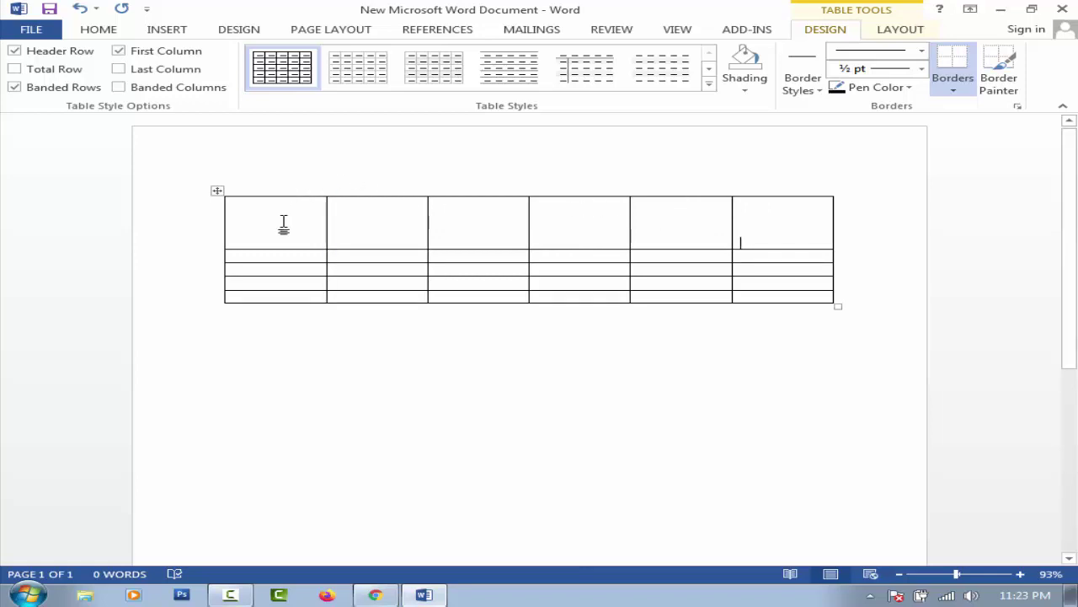
Step: Merge the table's first row into one cell spanning all six columns
{"action": "left_click", "coordinate": [205, 231]}
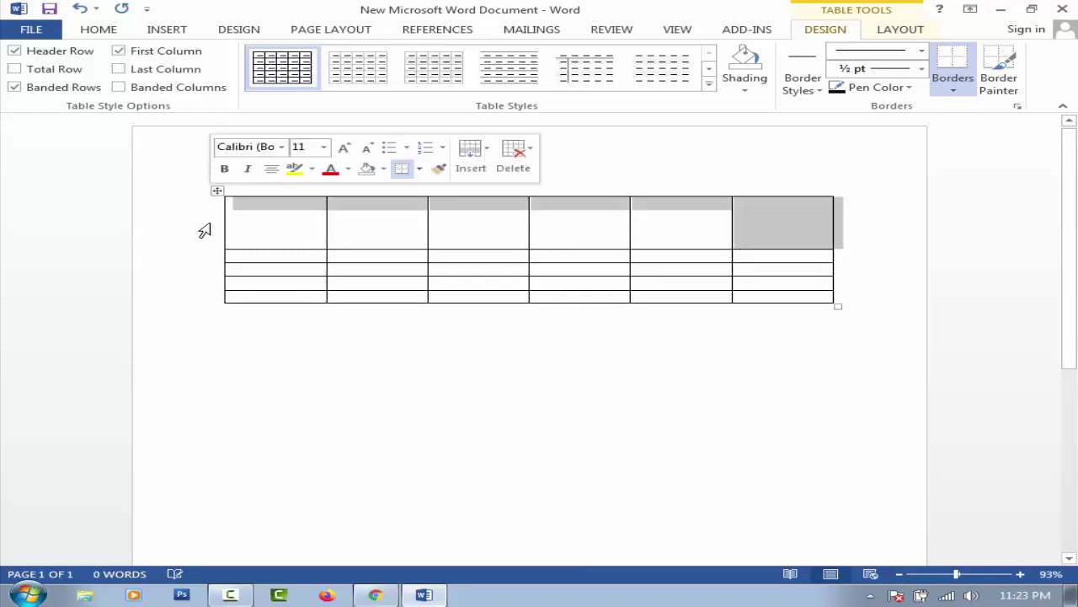
{"action": "left_click", "coordinate": [899, 29]}
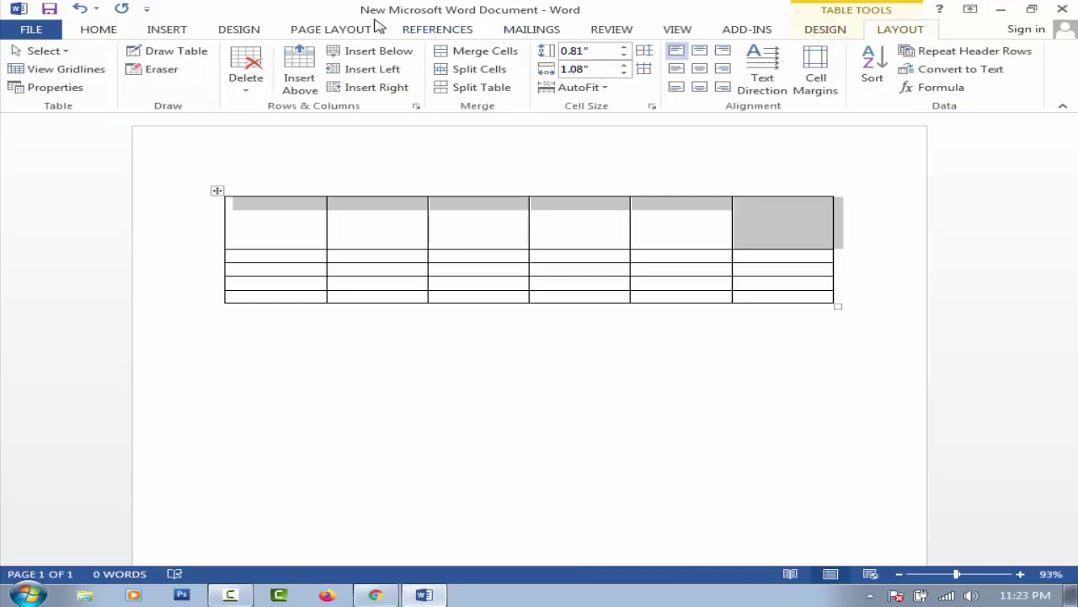
{"action": "left_click", "coordinate": [491, 52]}
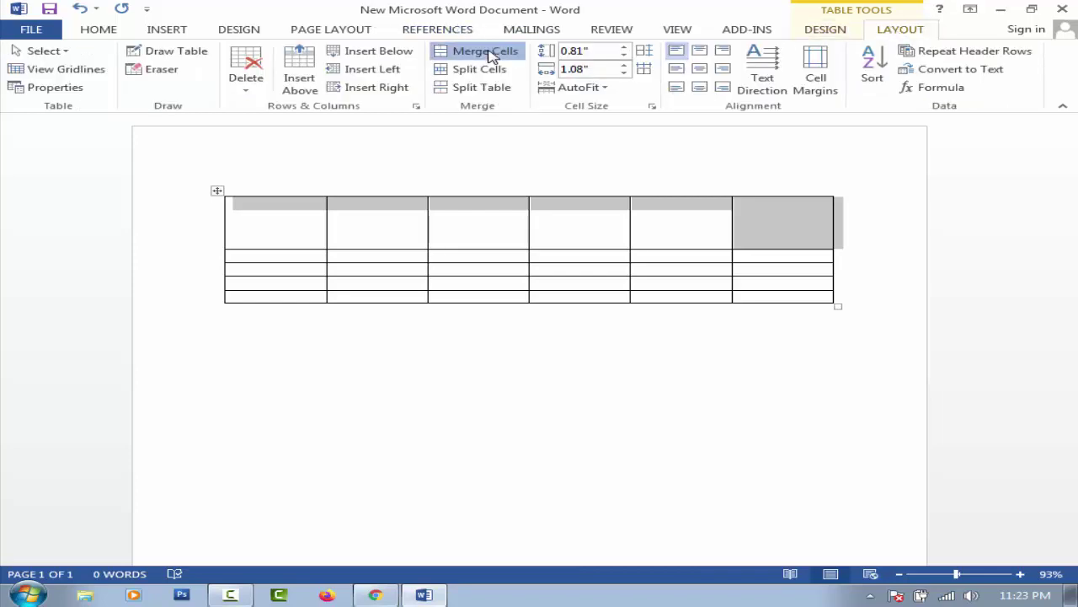
{"action": "left_click", "coordinate": [529, 389]}
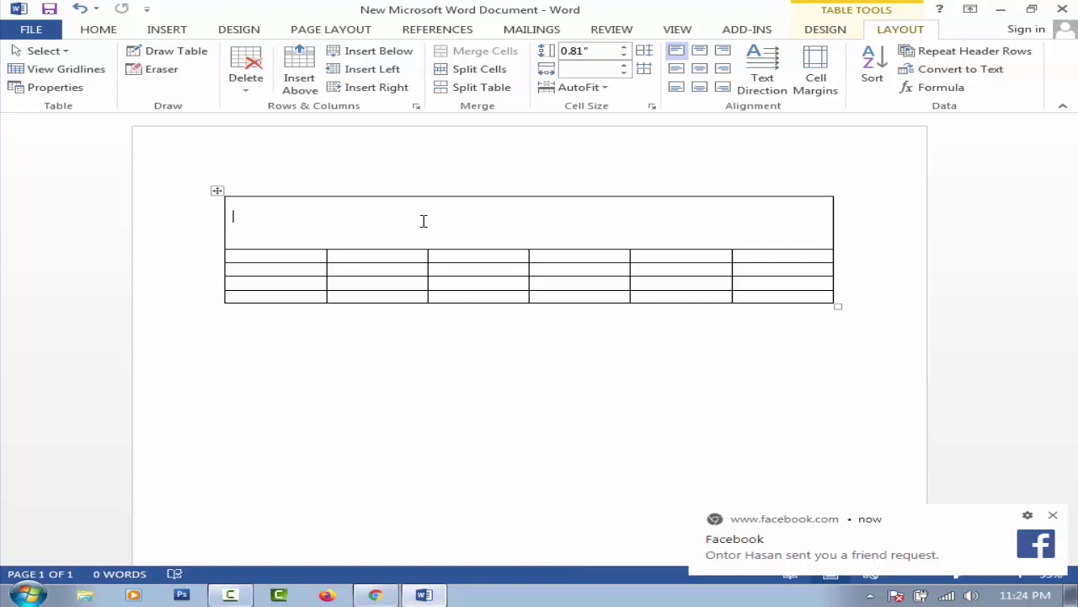
Step: Type 'Markshait' in the merged top cell and enlarge it to 48 pt
{"action": "type", "text": "Marksheet"}
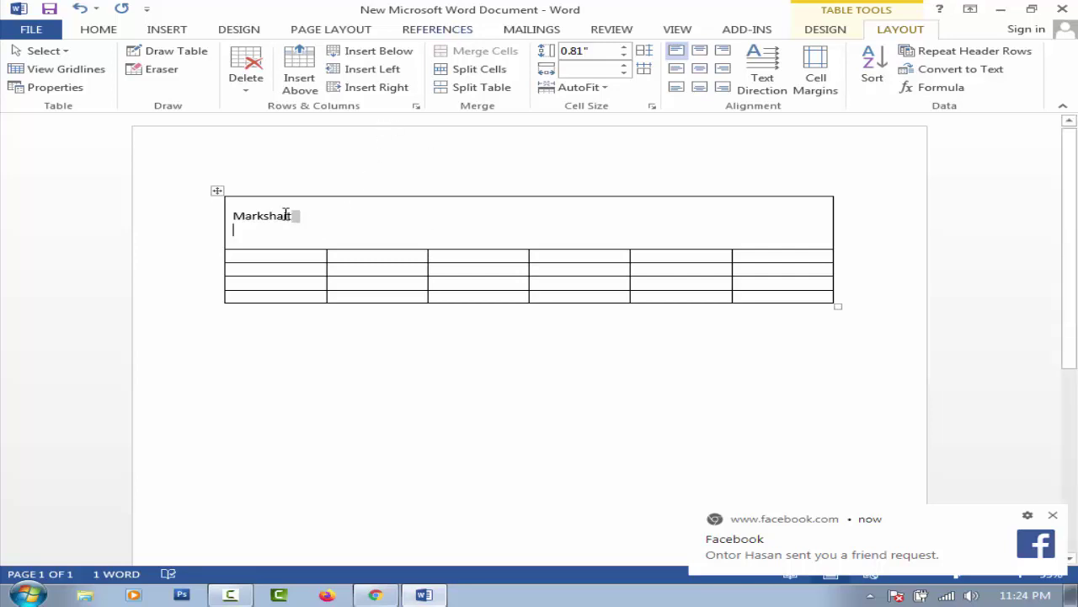
{"action": "left_click_drag", "start_coordinate": [293, 217], "coordinate": [235, 216]}
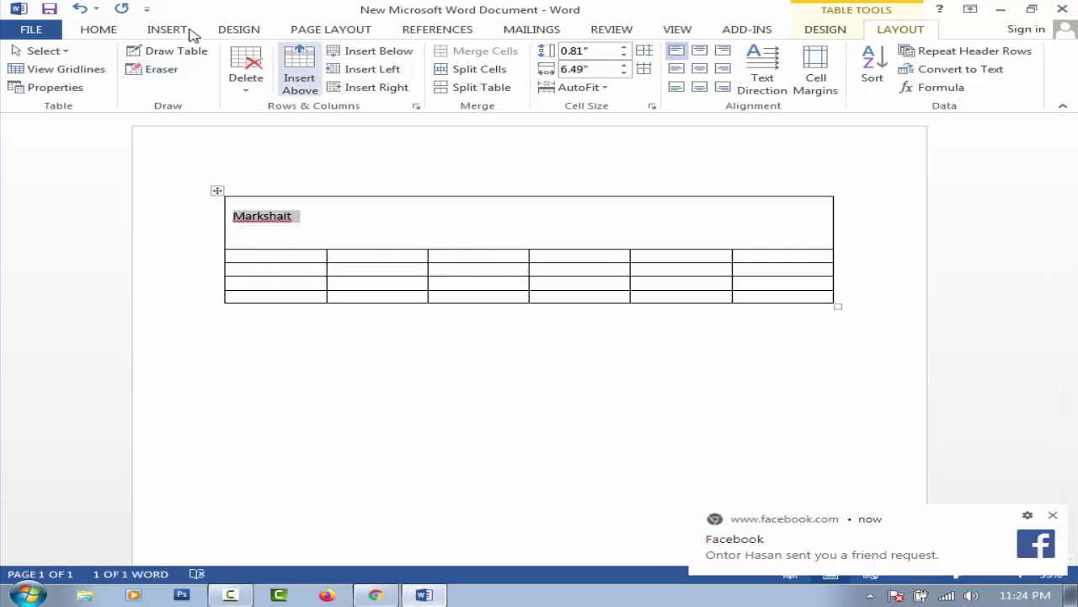
{"action": "left_click", "coordinate": [101, 34]}
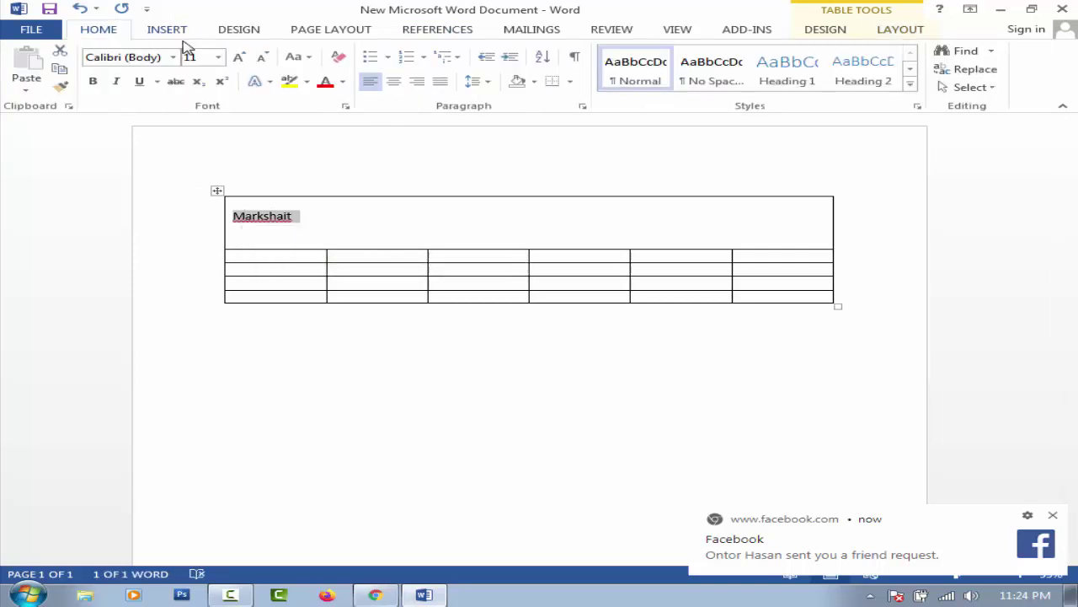
{"action": "left_click", "coordinate": [241, 56]}
{"action": "left_click", "coordinate": [241, 56]}
{"action": "left_click", "coordinate": [241, 57]}
{"action": "left_click", "coordinate": [241, 57]}
{"action": "left_click", "coordinate": [241, 57]}
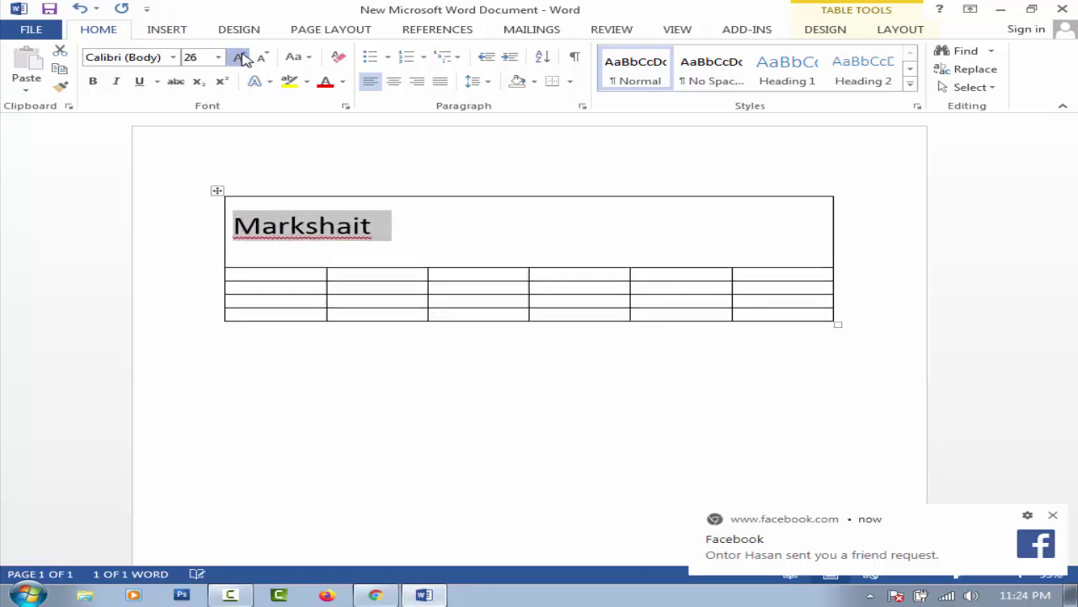
{"action": "left_click", "coordinate": [241, 56]}
{"action": "left_click", "coordinate": [241, 56]}
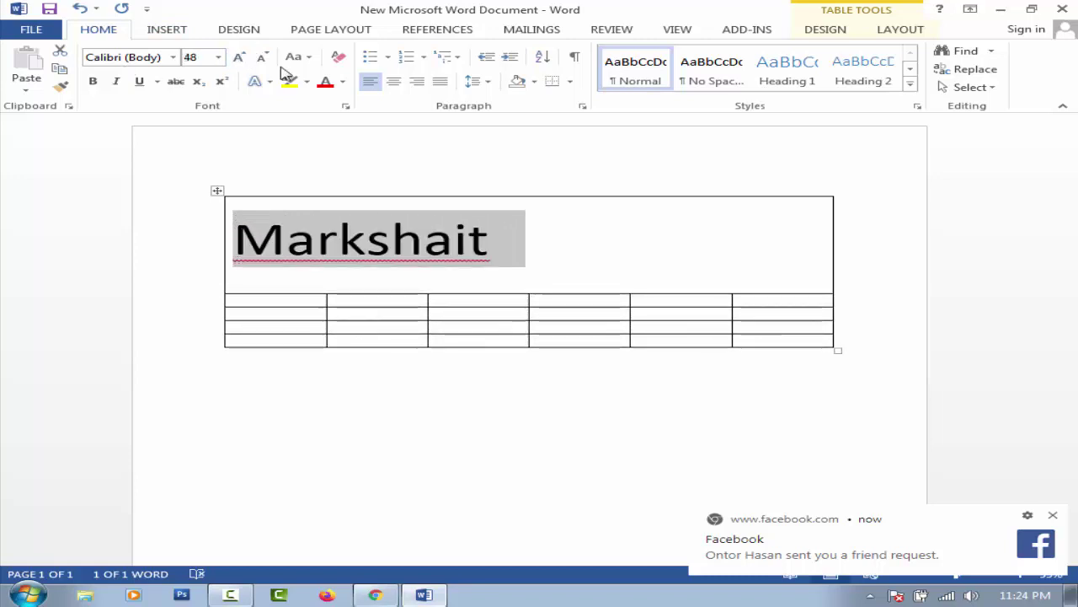
Step: Make the Markshait title dark navy and bold, and centre it in its cell
{"action": "left_click", "coordinate": [345, 85]}
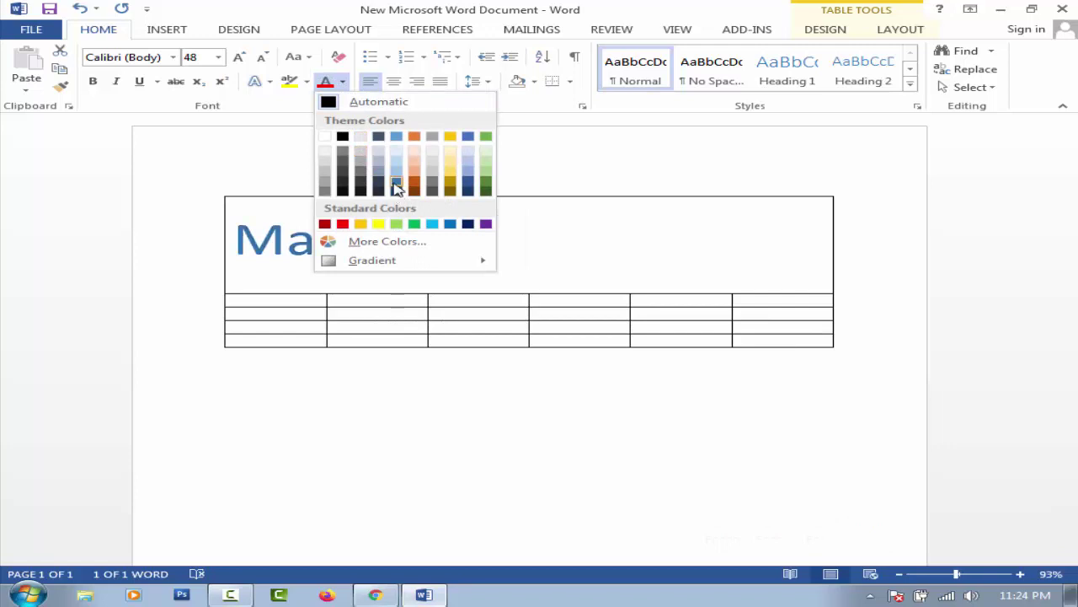
{"action": "left_click", "coordinate": [467, 192]}
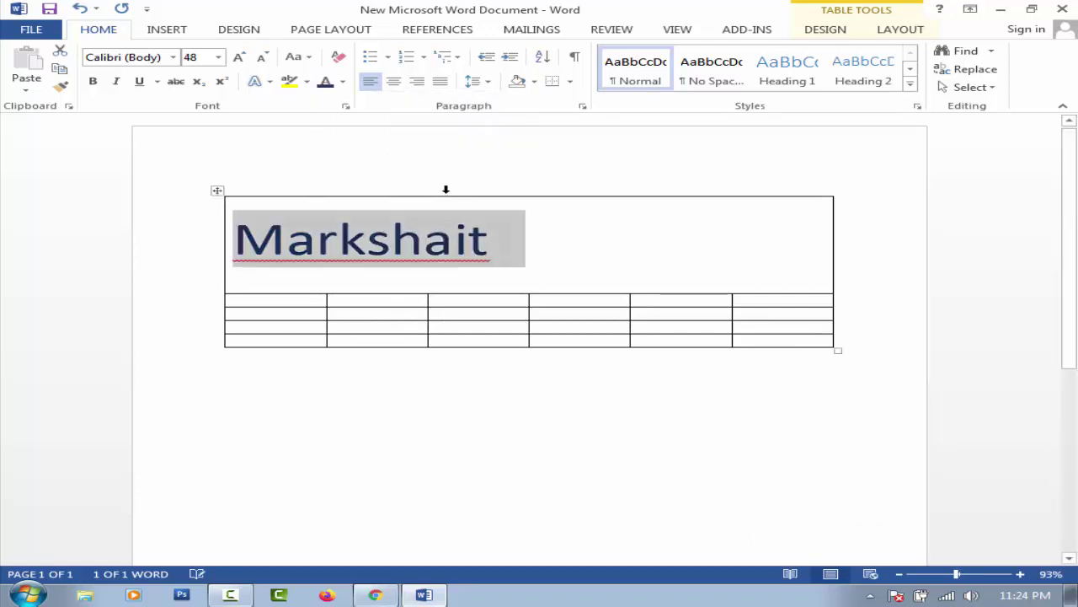
{"action": "left_click", "coordinate": [92, 81]}
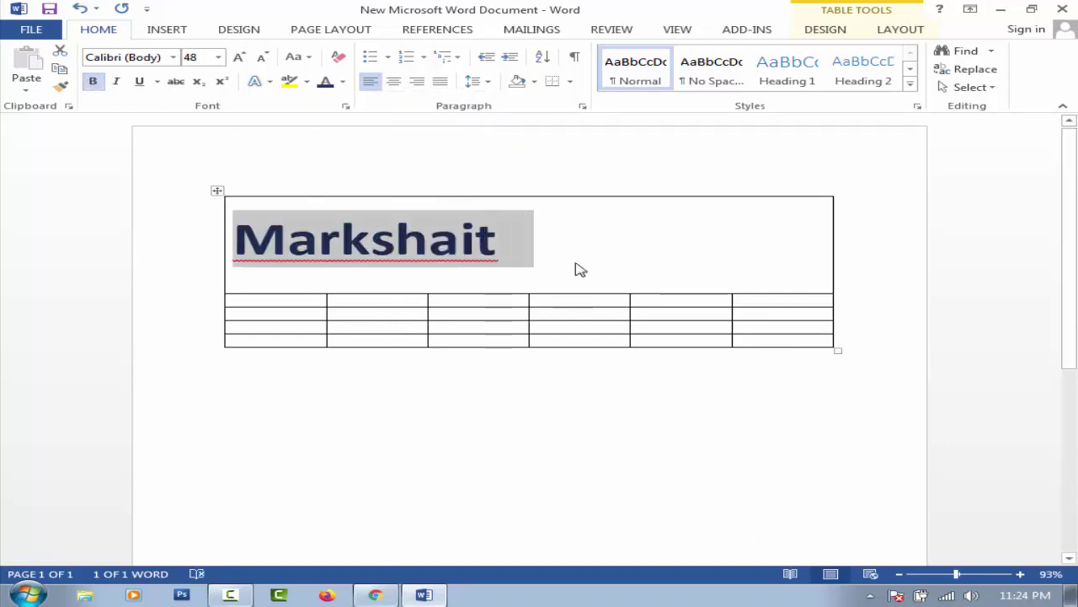
{"action": "left_click", "coordinate": [500, 315]}
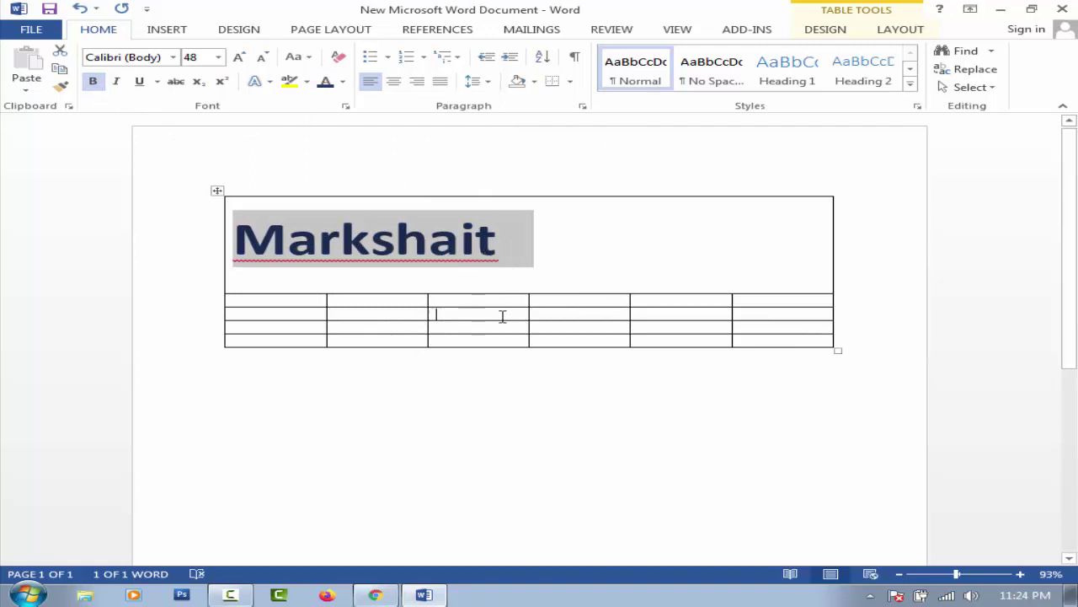
{"action": "left_click", "coordinate": [395, 82]}
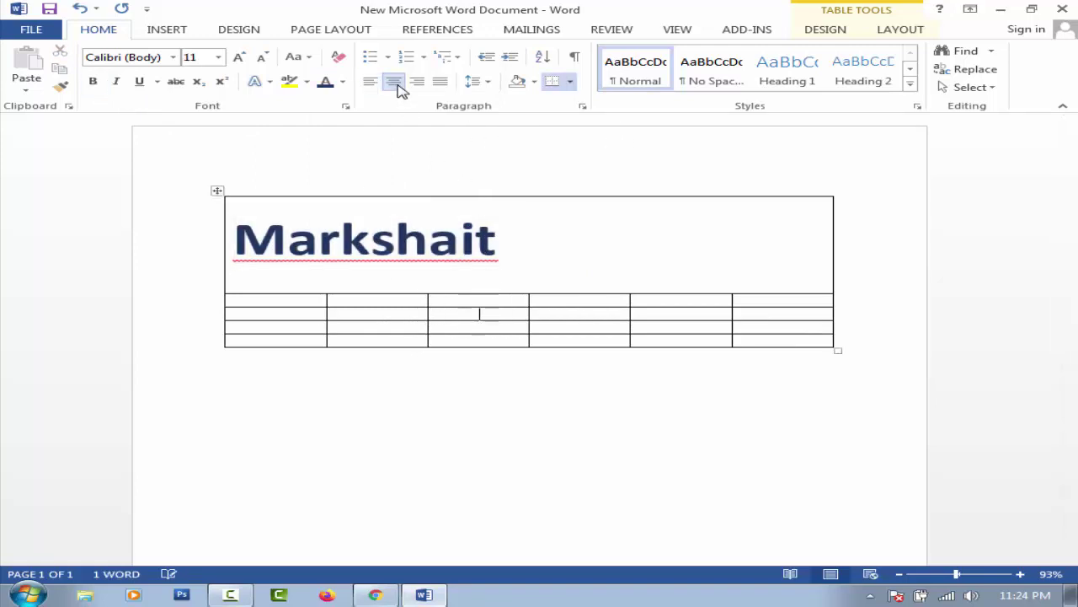
{"action": "left_click", "coordinate": [506, 226]}
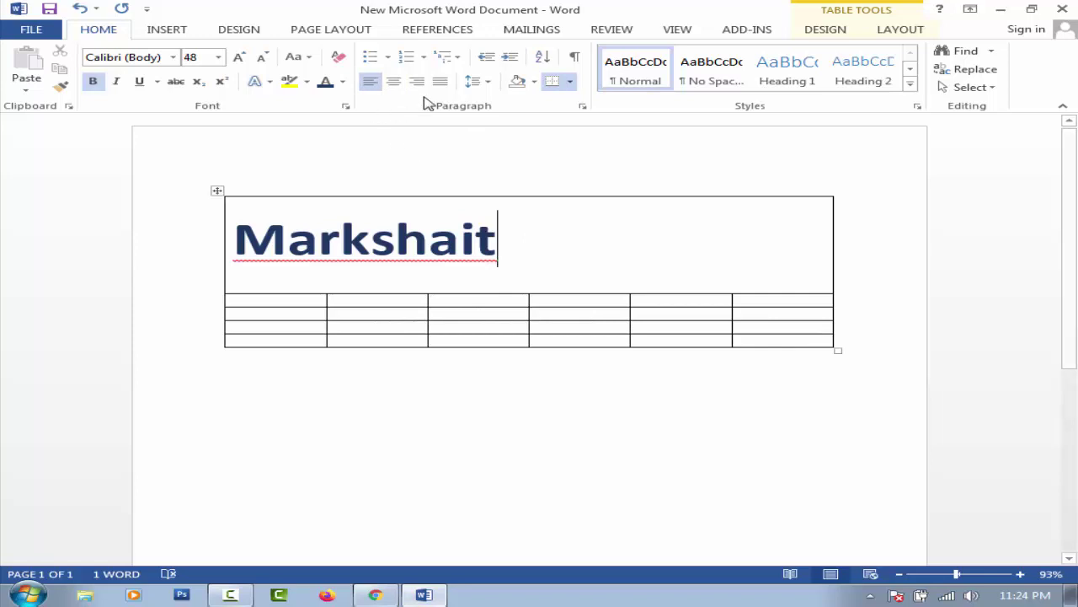
{"action": "left_click", "coordinate": [394, 82]}
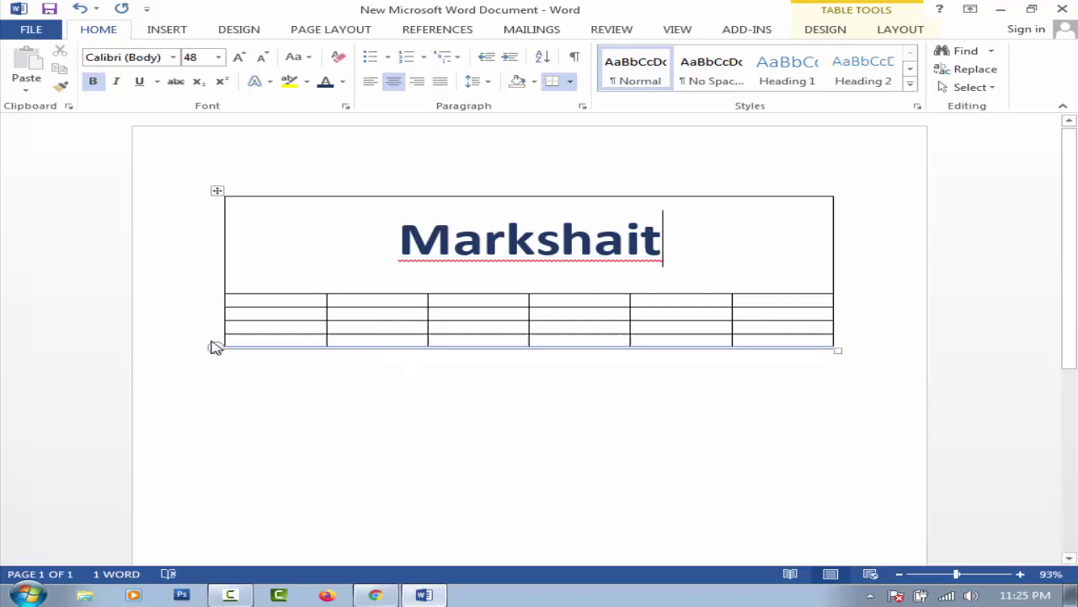
Step: Split the table below the title into two separate tables
{"action": "left_click", "coordinate": [295, 314]}
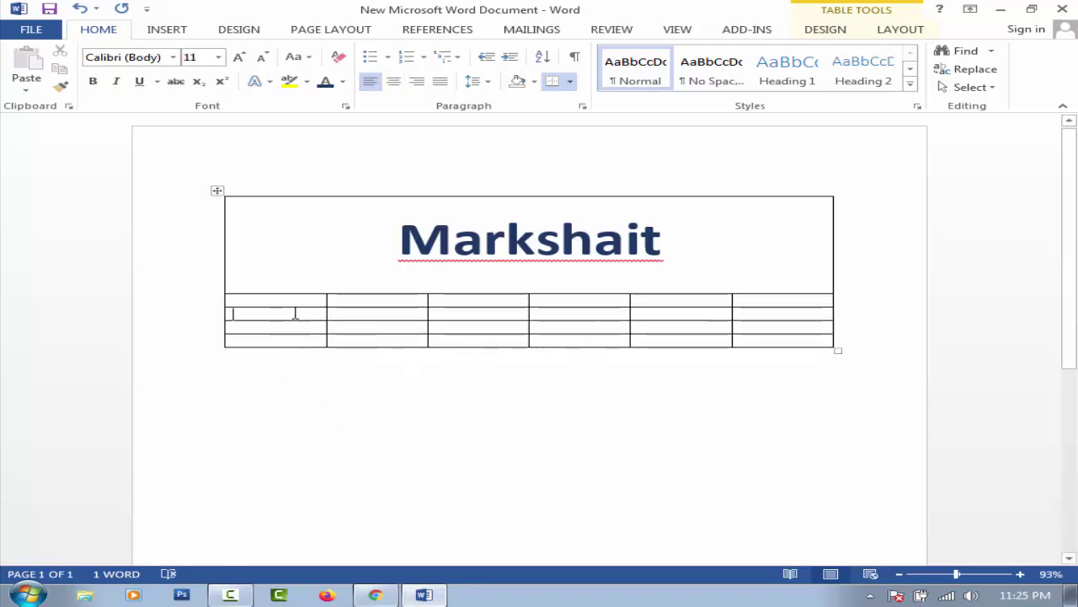
{"action": "left_click", "coordinate": [902, 30]}
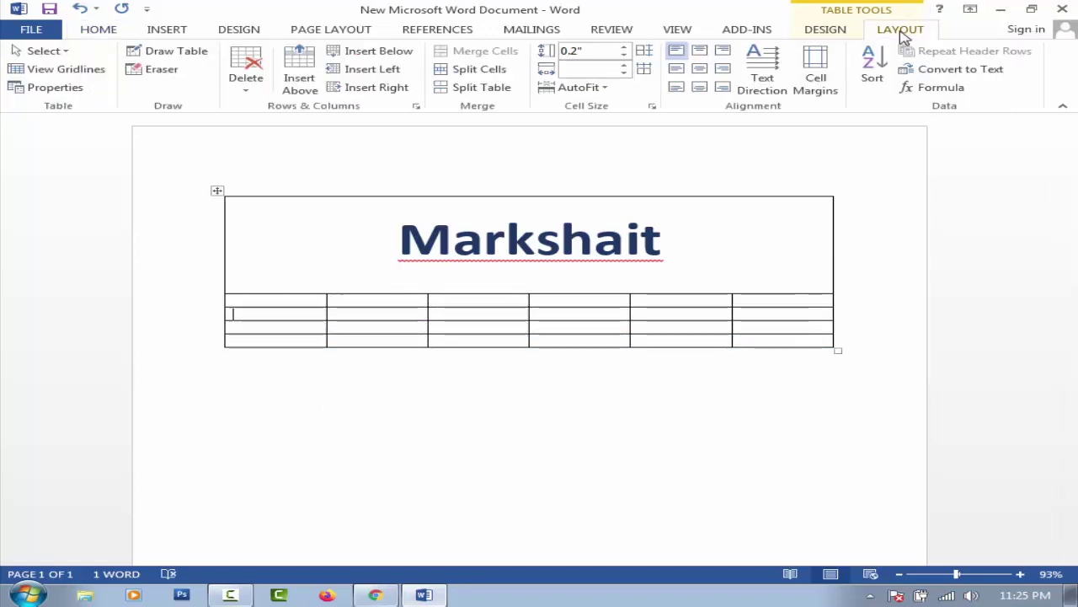
{"action": "mouse_move", "coordinate": [218, 342]}
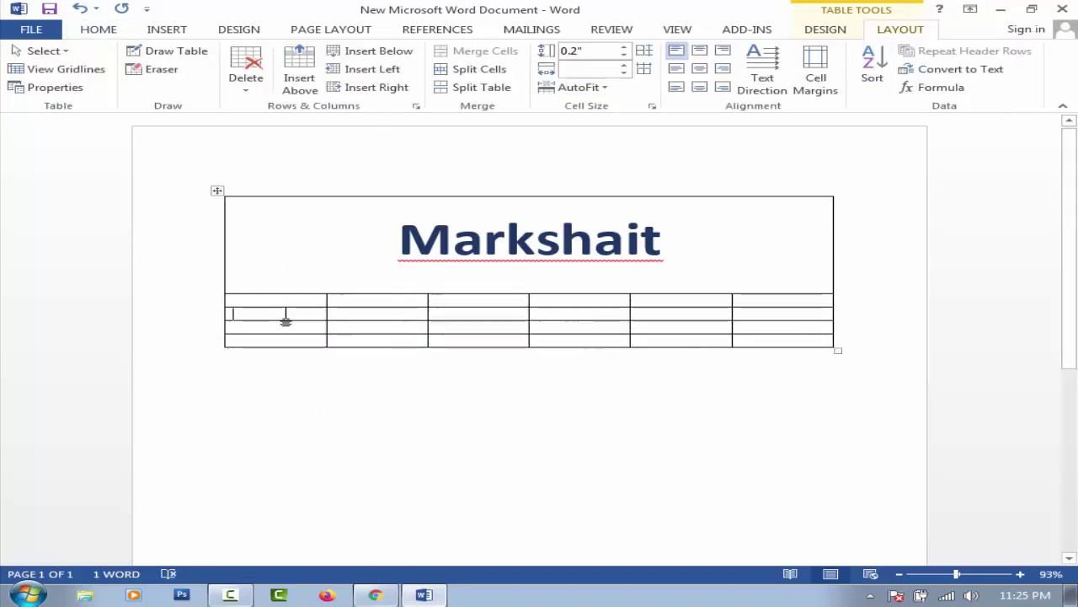
{"action": "left_click", "coordinate": [196, 321]}
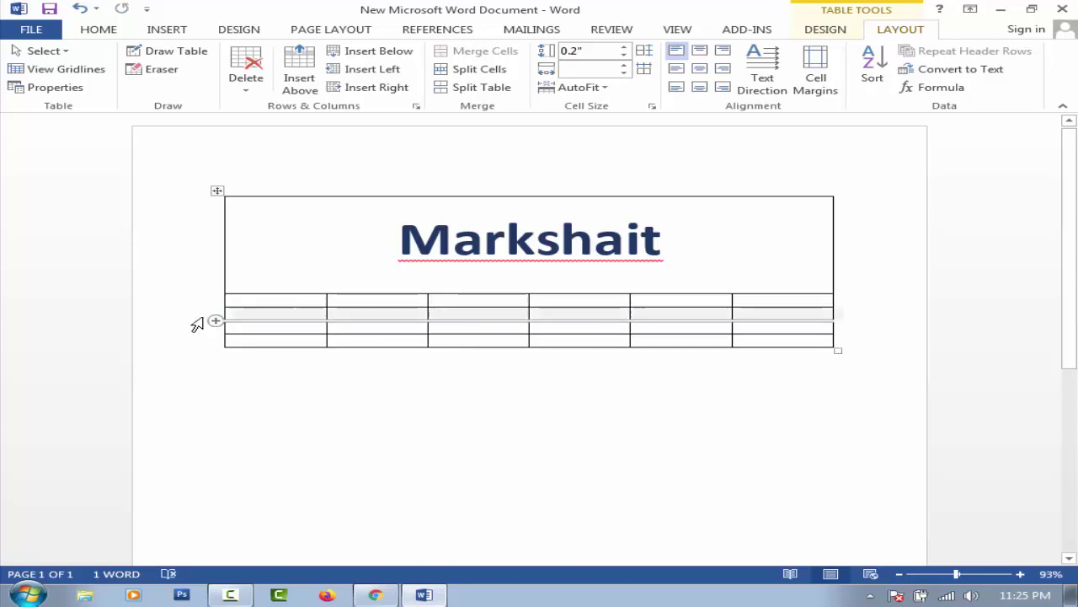
{"action": "left_click", "coordinate": [491, 88]}
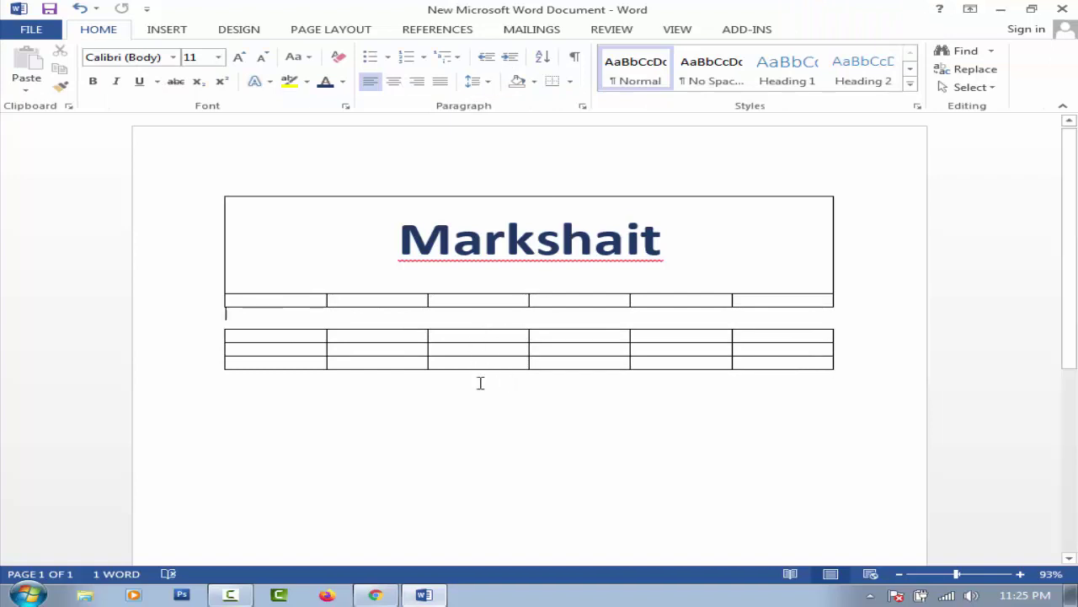
Step: Add a row to the lower table and split it again above the new row with Ctrl+Shift+Enter
{"action": "left_click", "coordinate": [216, 342]}
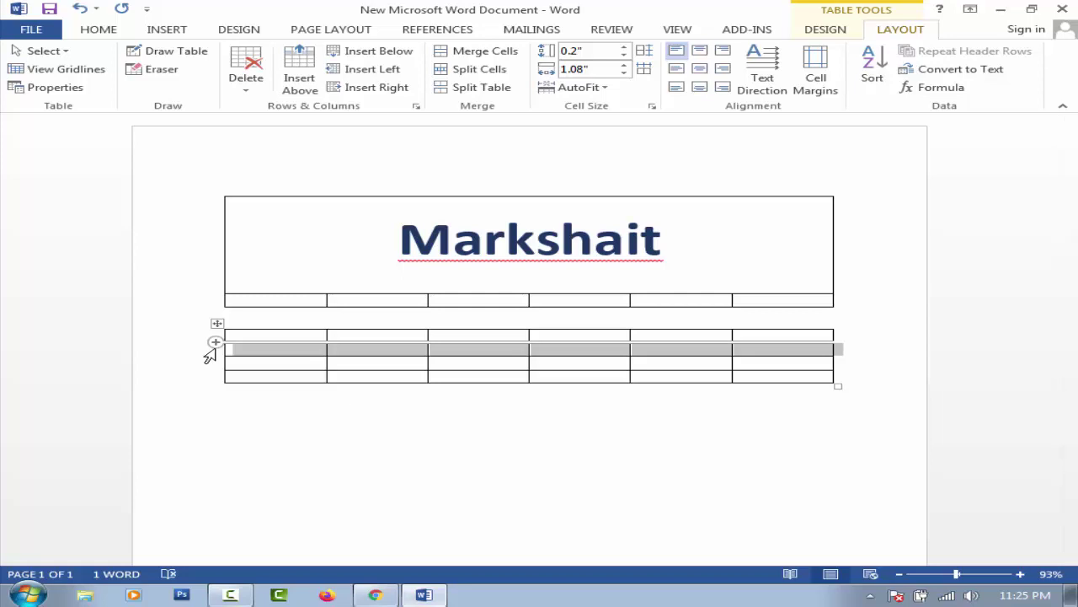
{"action": "key", "text": "ctrl+shift+Return"}
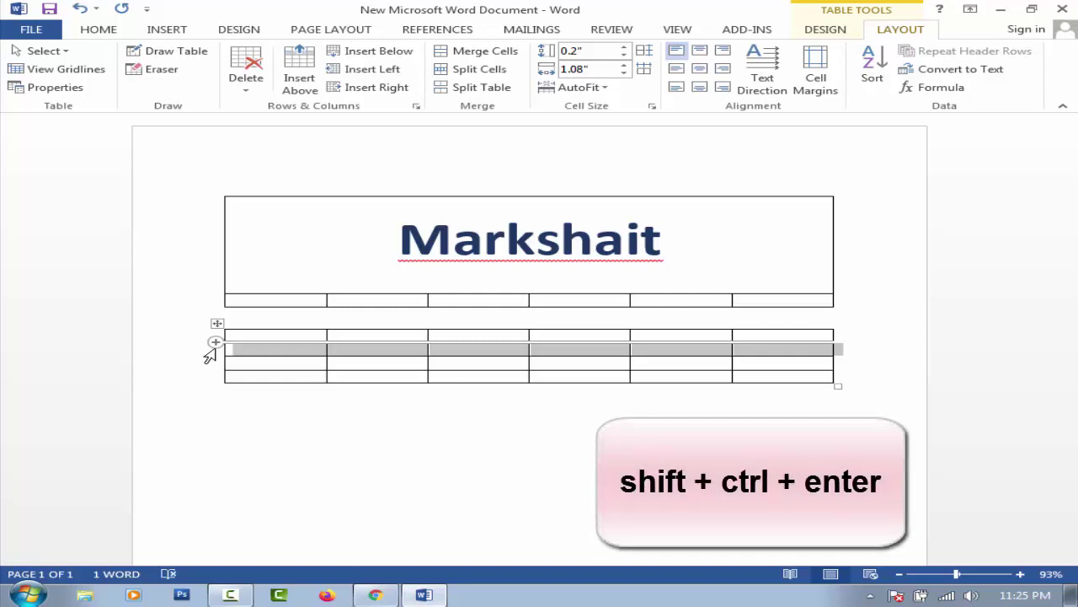
{"action": "key", "text": "ctrl+shift+Return"}
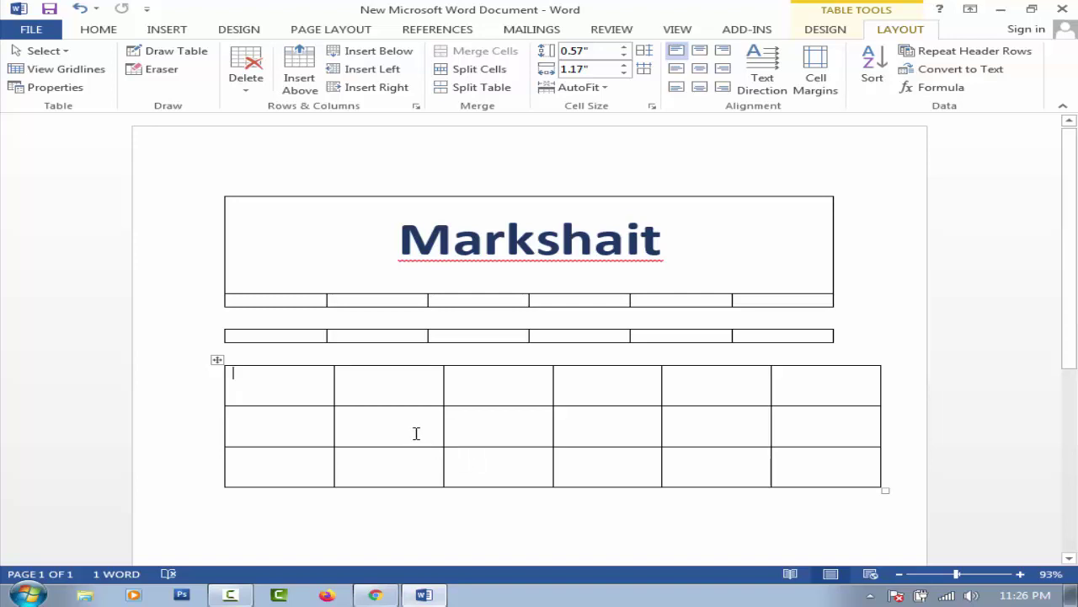
Step: Type 'amina' in the lower table's first cell and make it 22 pt bold
{"action": "type", "text": "amina"}
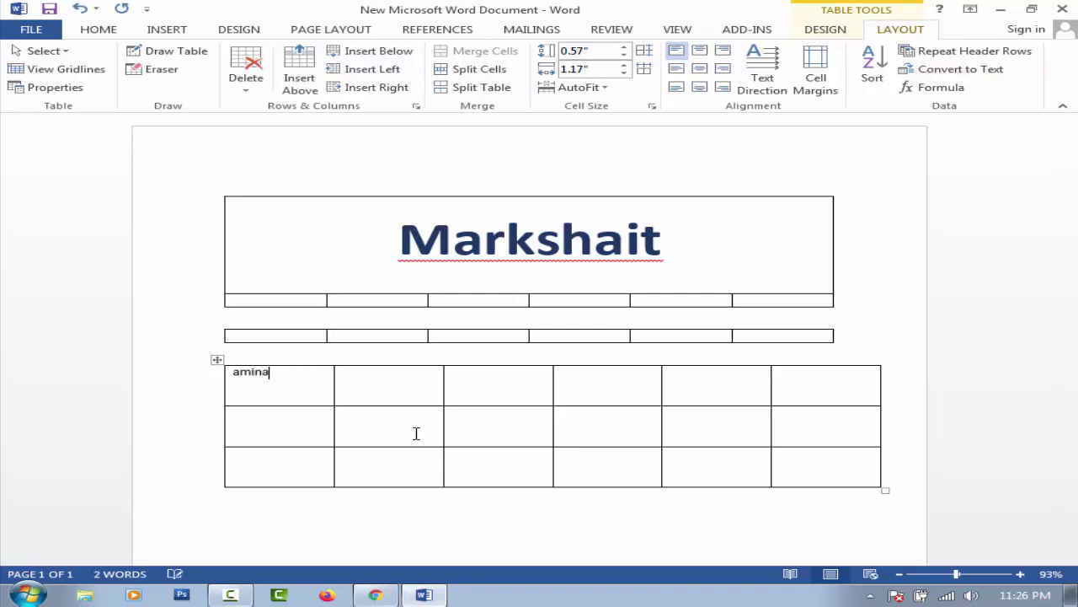
{"action": "mouse_move", "coordinate": [227, 385]}
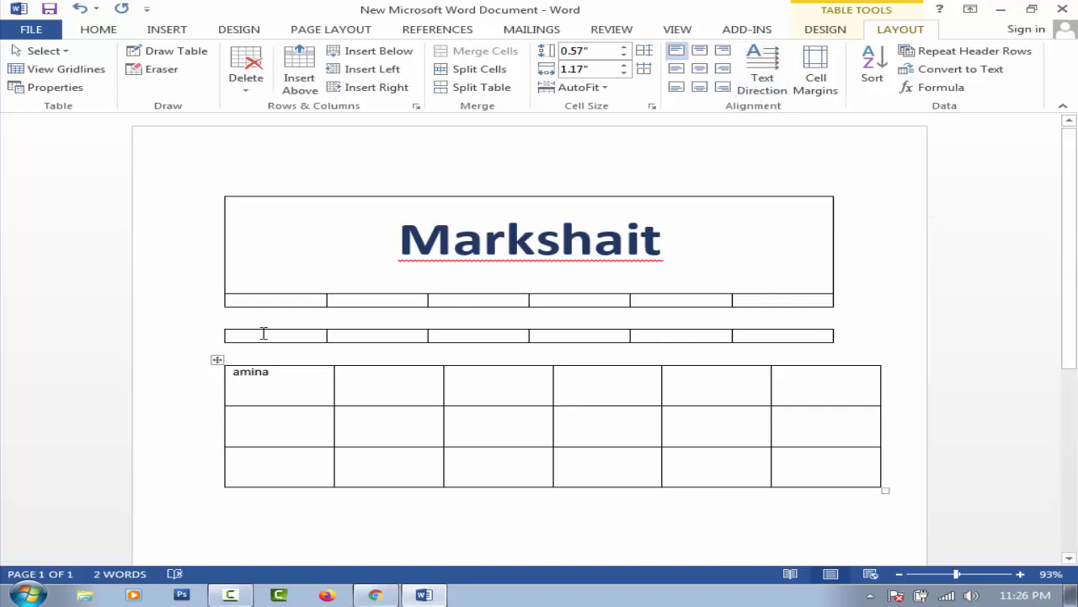
{"action": "double_click", "coordinate": [249, 370]}
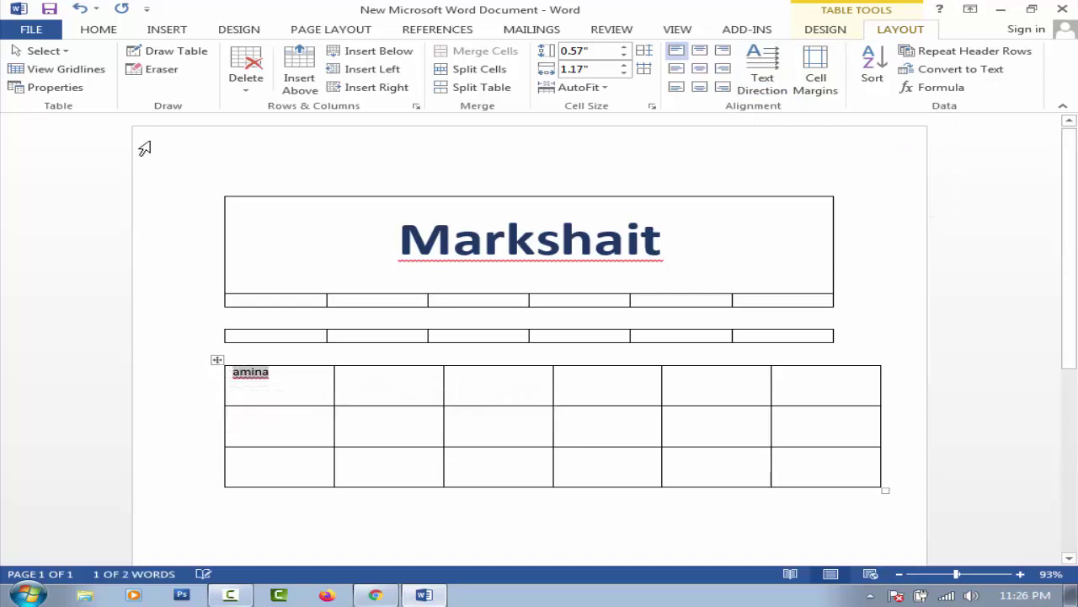
{"action": "left_click", "coordinate": [103, 29]}
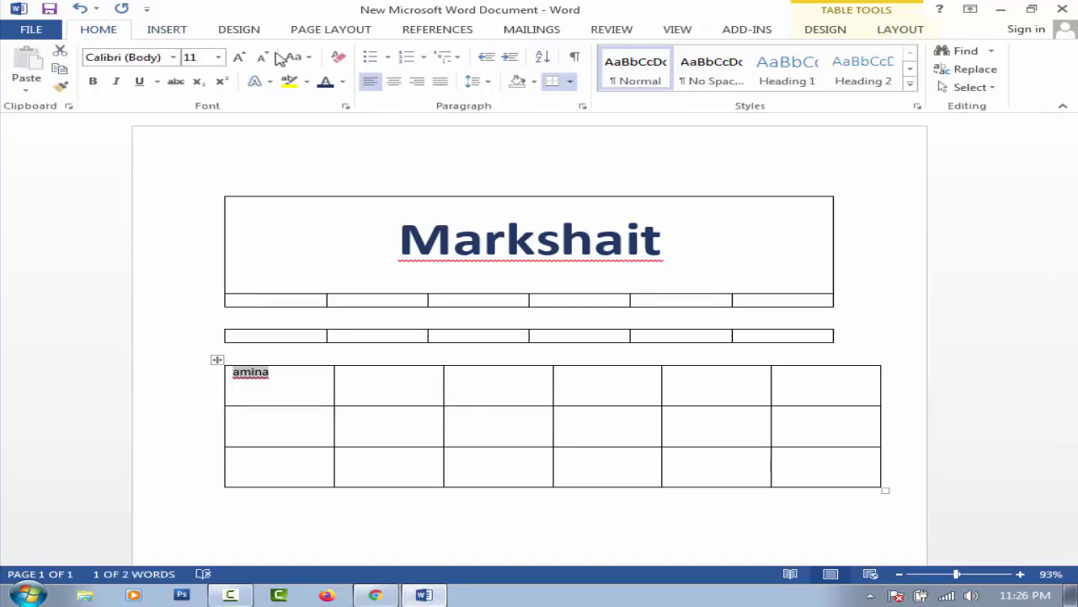
{"action": "left_click", "coordinate": [240, 57]}
{"action": "left_click", "coordinate": [240, 58]}
{"action": "left_click", "coordinate": [240, 57]}
{"action": "left_click", "coordinate": [240, 58]}
{"action": "left_click", "coordinate": [240, 57]}
{"action": "left_click", "coordinate": [240, 57]}
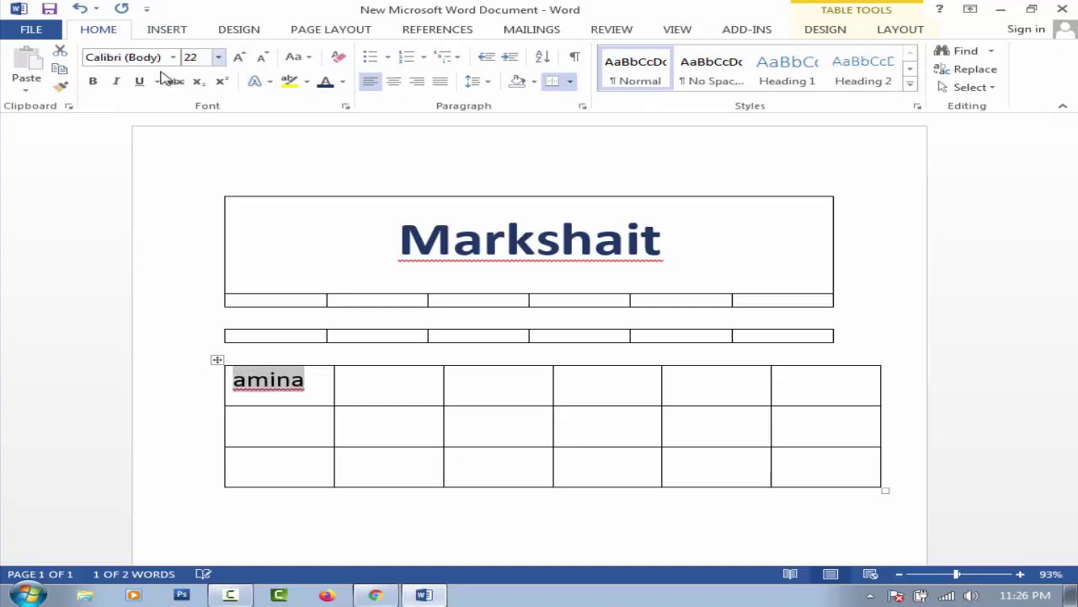
{"action": "left_click", "coordinate": [95, 83]}
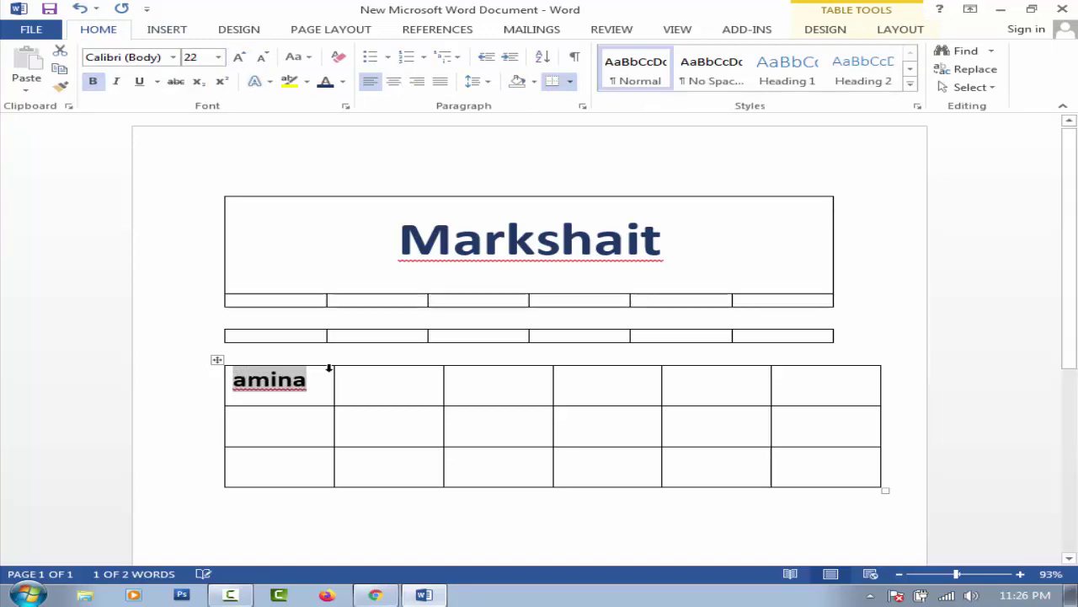
{"action": "left_click", "coordinate": [438, 437]}
{"action": "left_click", "coordinate": [826, 29]}
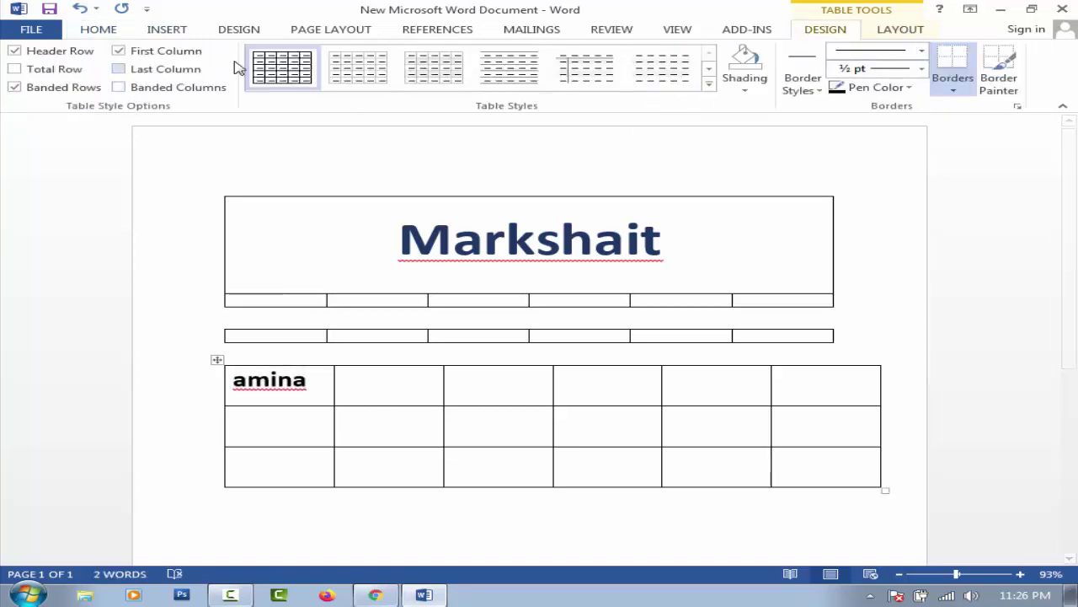
{"action": "left_click", "coordinate": [886, 34]}
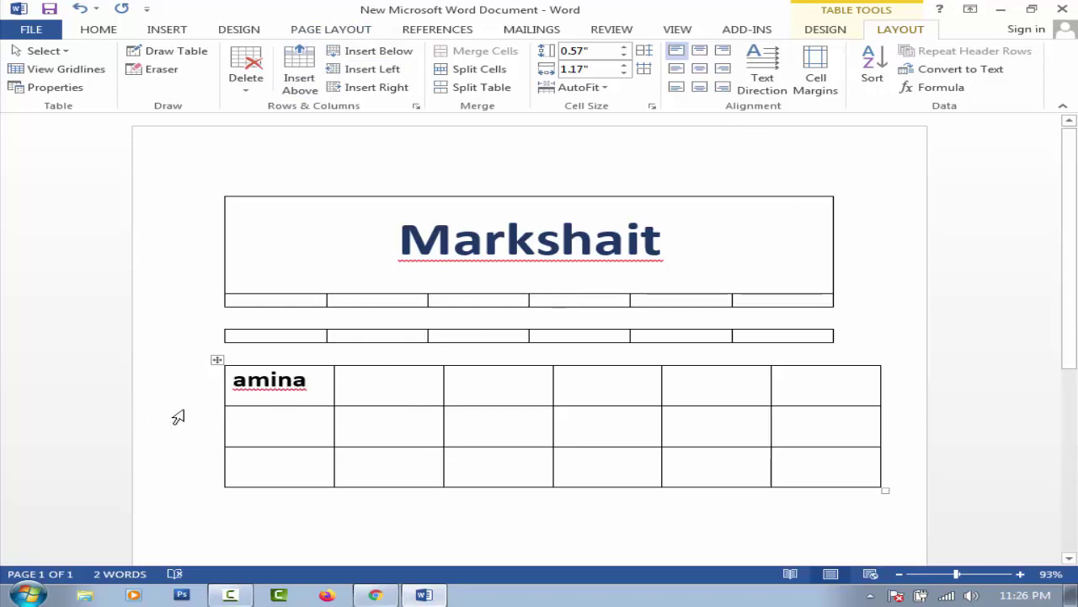
Step: Try vertical text direction on amina, restore it, and stretch the lower table taller
{"action": "left_click", "coordinate": [328, 380]}
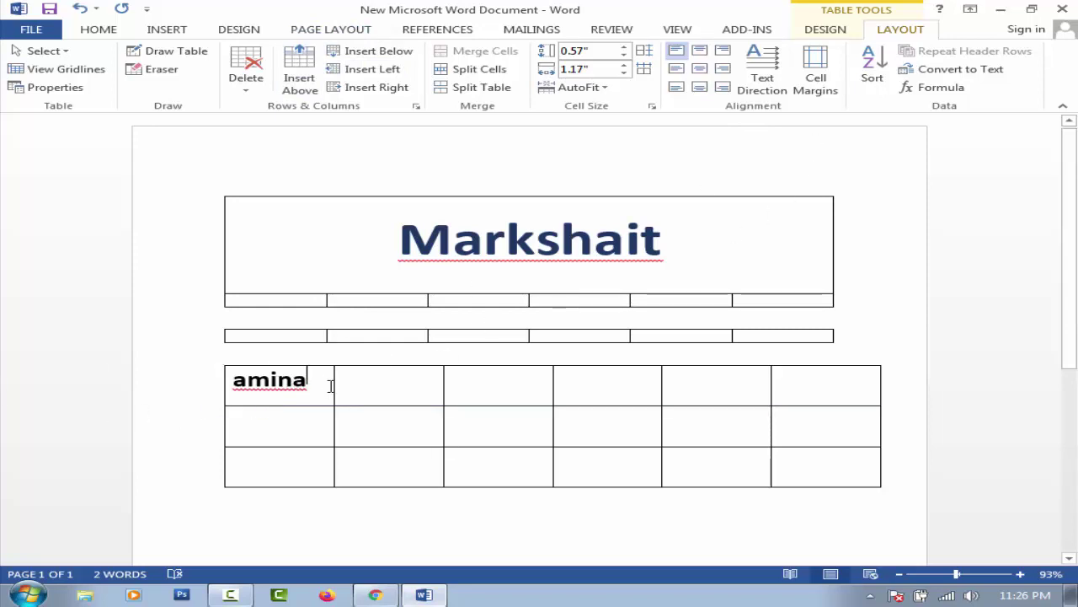
{"action": "left_click", "coordinate": [764, 79]}
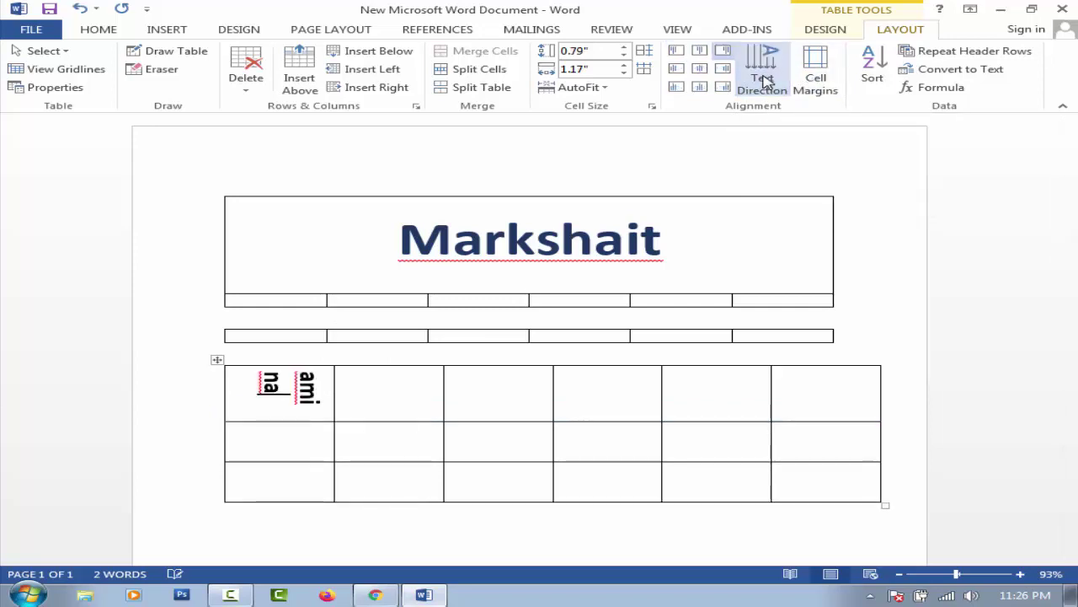
{"action": "left_click", "coordinate": [763, 79]}
{"action": "left_click", "coordinate": [763, 79]}
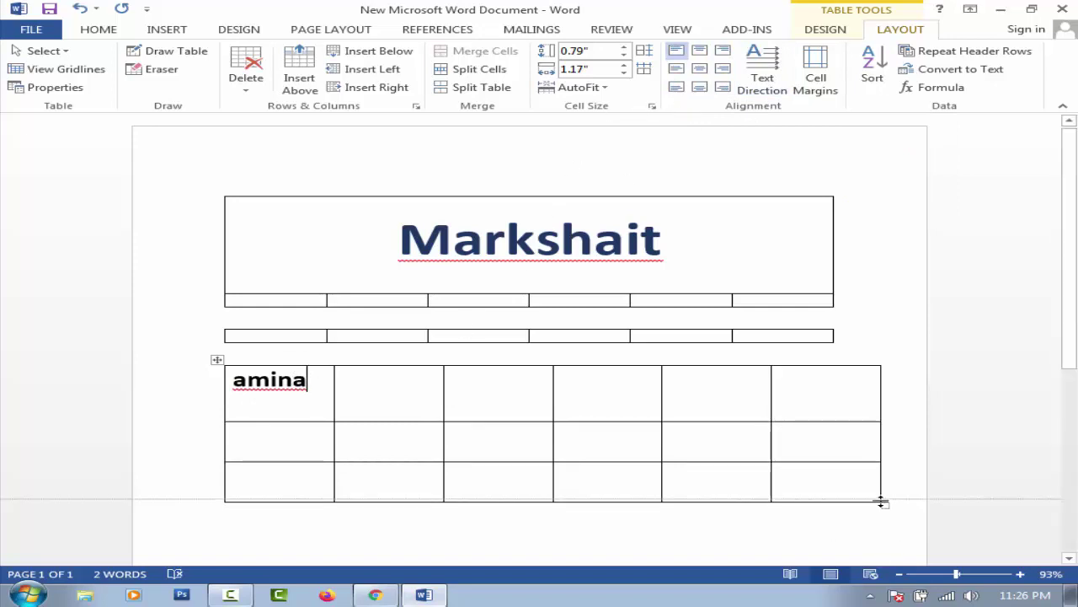
{"action": "left_click_drag", "start_coordinate": [884, 507], "coordinate": [895, 563]}
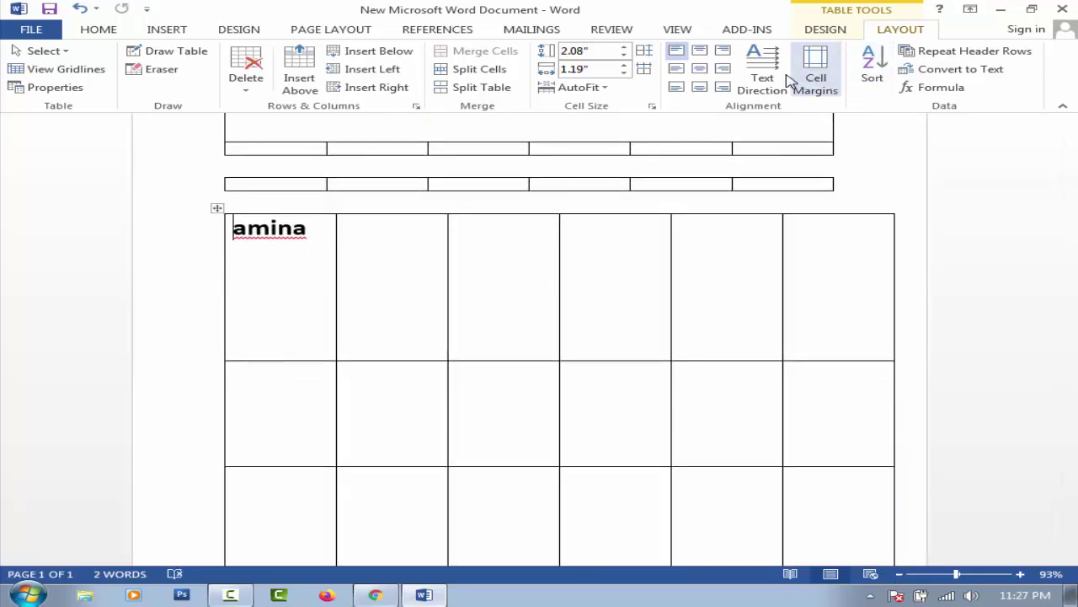
Step: Cycle amina's text direction until it reads horizontally again
{"action": "left_click", "coordinate": [750, 80]}
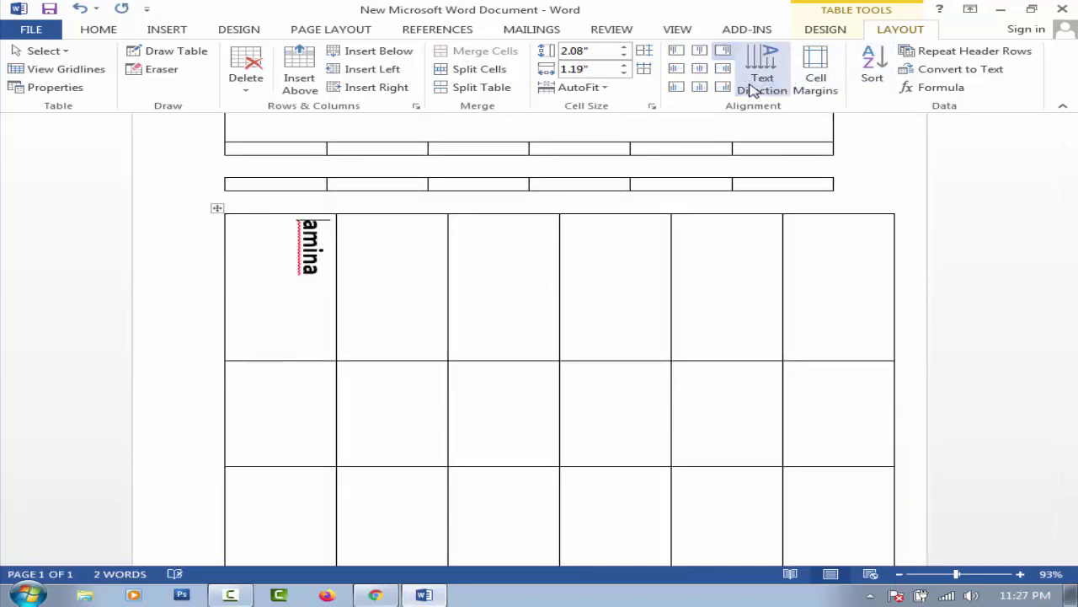
{"action": "left_click", "coordinate": [752, 88]}
{"action": "left_click", "coordinate": [752, 88]}
{"action": "left_click", "coordinate": [753, 88]}
{"action": "left_click", "coordinate": [752, 88]}
{"action": "left_click", "coordinate": [752, 89]}
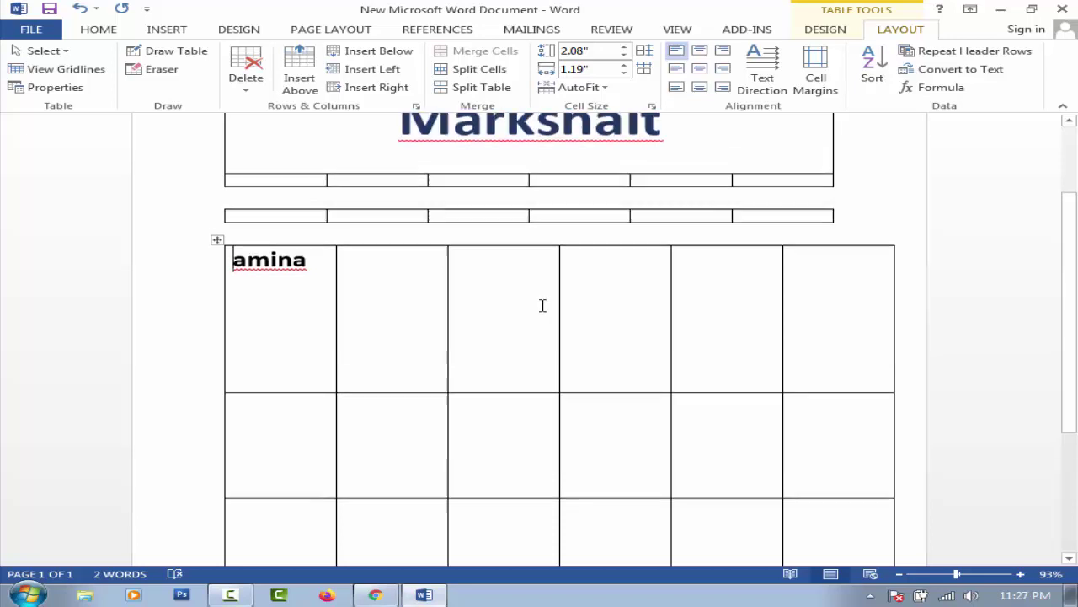
Step: Shrink the lower table back by dragging its resize handle up and left
{"action": "scroll", "coordinate": [541, 304], "scroll_direction": "up", "scroll_amount": 1}
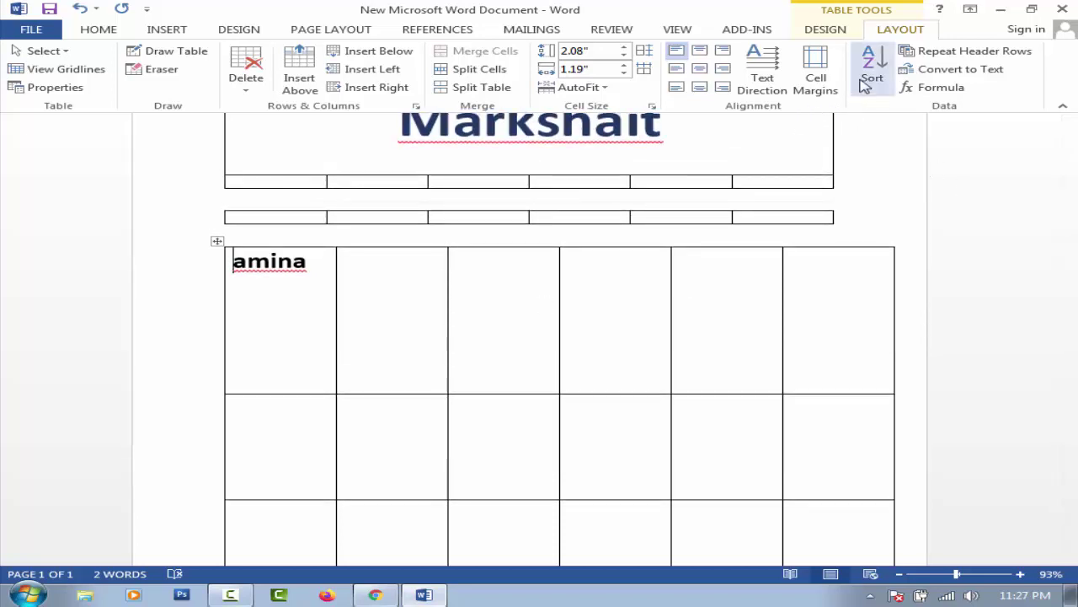
{"action": "scroll", "coordinate": [534, 404], "scroll_direction": "down", "scroll_amount": 2}
{"action": "scroll", "coordinate": [534, 403], "scroll_direction": "down", "scroll_amount": 2}
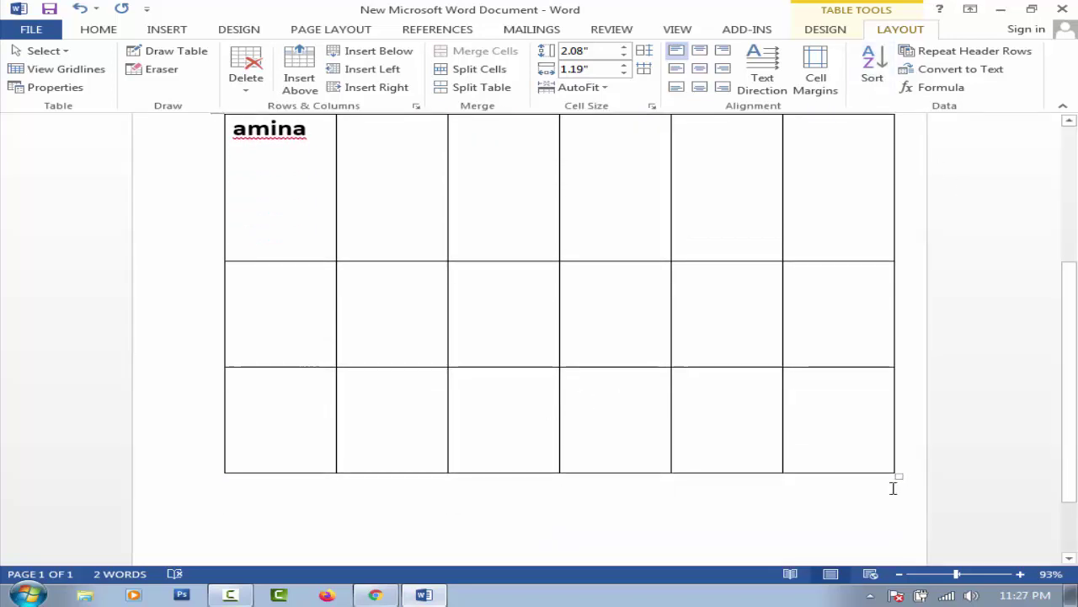
{"action": "mouse_move", "coordinate": [902, 476]}
{"action": "left_mouse_down"}
{"action": "mouse_move", "coordinate": [840, 369]}
{"action": "mouse_move", "coordinate": [819, 295]}
{"action": "left_mouse_up"}
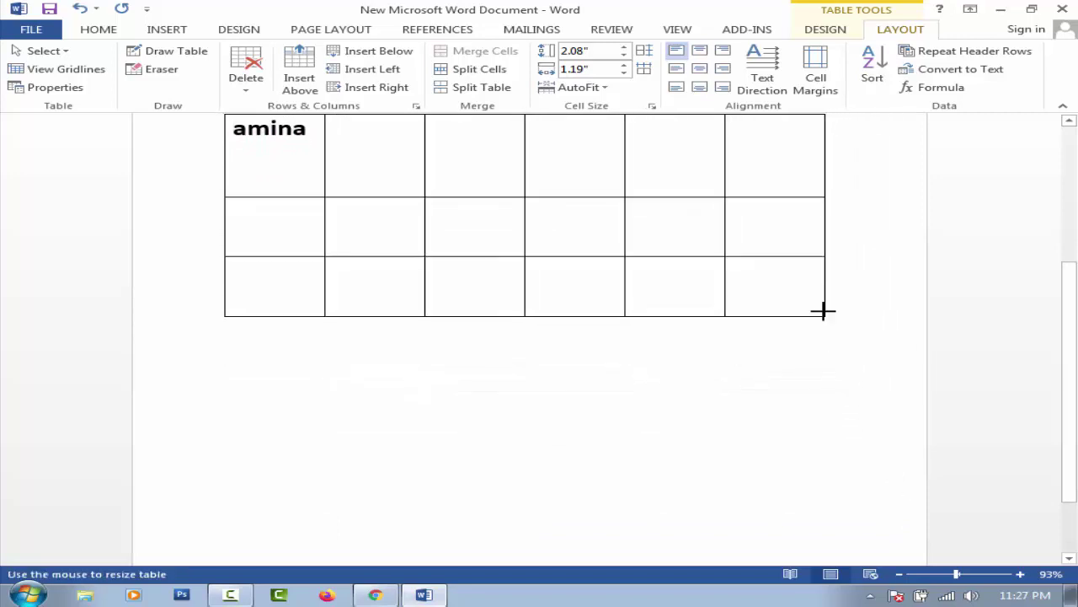
{"action": "scroll", "coordinate": [370, 272], "scroll_direction": "up", "scroll_amount": 1}
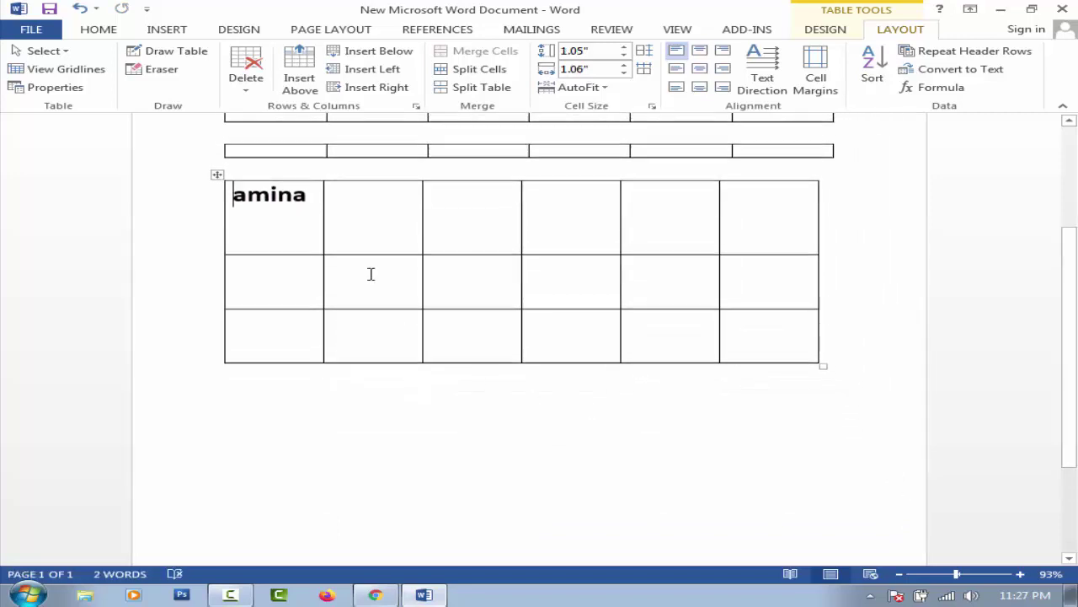
Step: Enter the marks 5, 3, 7, 8 and 4 down the second column
{"action": "left_click", "coordinate": [368, 193]}
{"action": "type", "text": "5"}
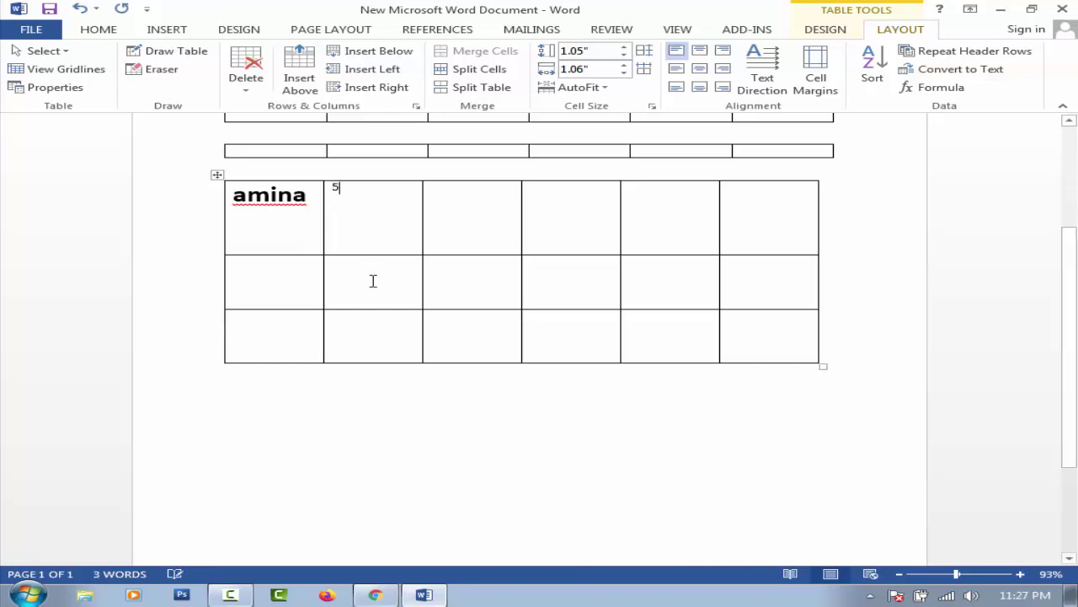
{"action": "left_click", "coordinate": [373, 281]}
{"action": "type", "text": "3"}
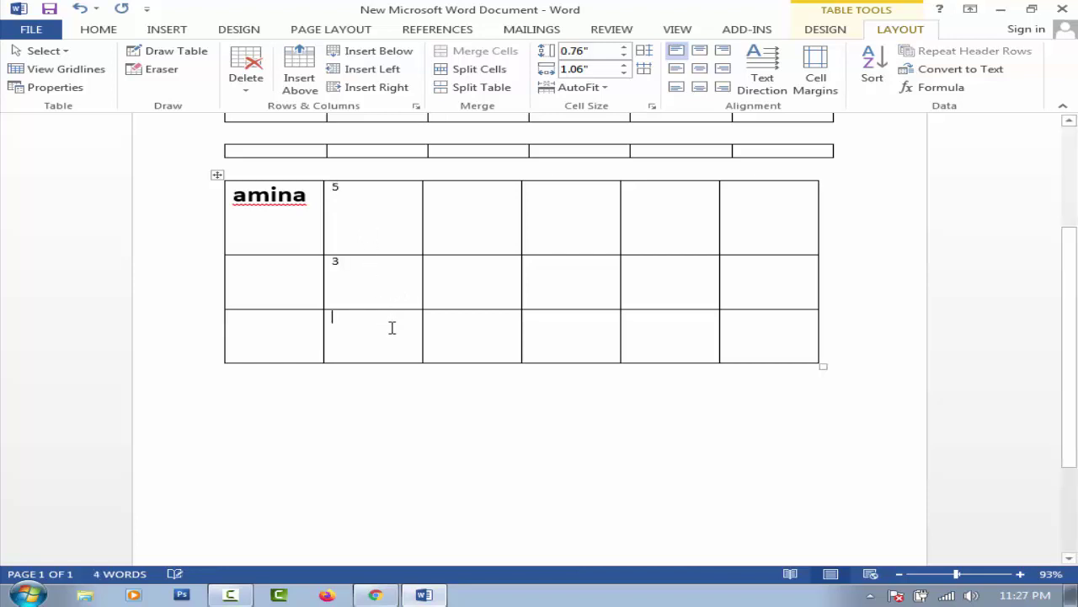
{"action": "left_click", "coordinate": [391, 328]}
{"action": "type", "text": "7"}
{"action": "type", "text": "8"}
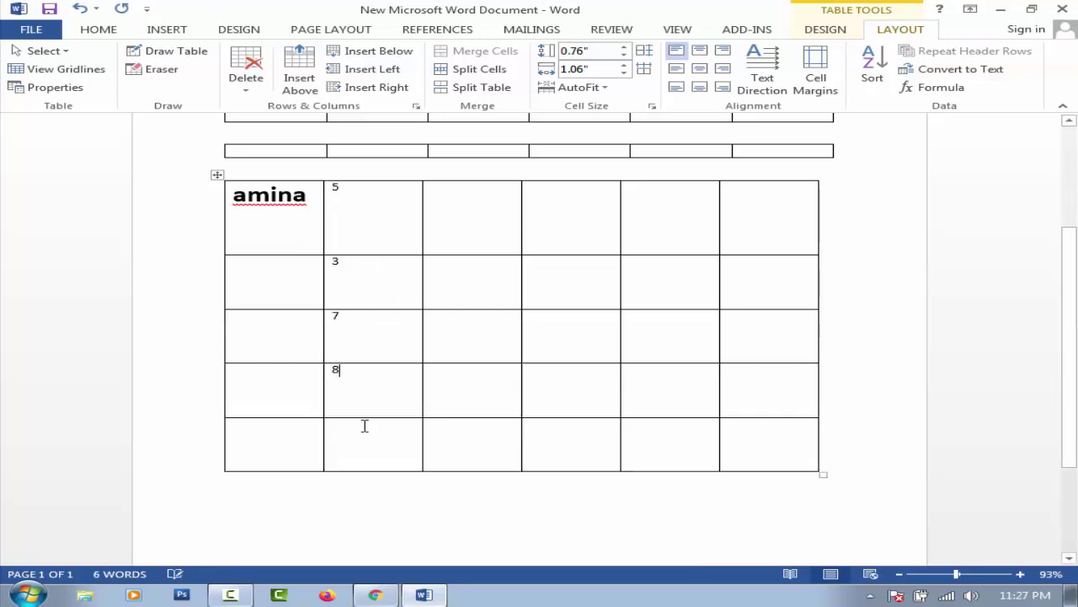
{"action": "type", "text": "4"}
Step: Sort the table rows by the second column in ascending order
{"action": "mouse_move", "coordinate": [337, 184]}
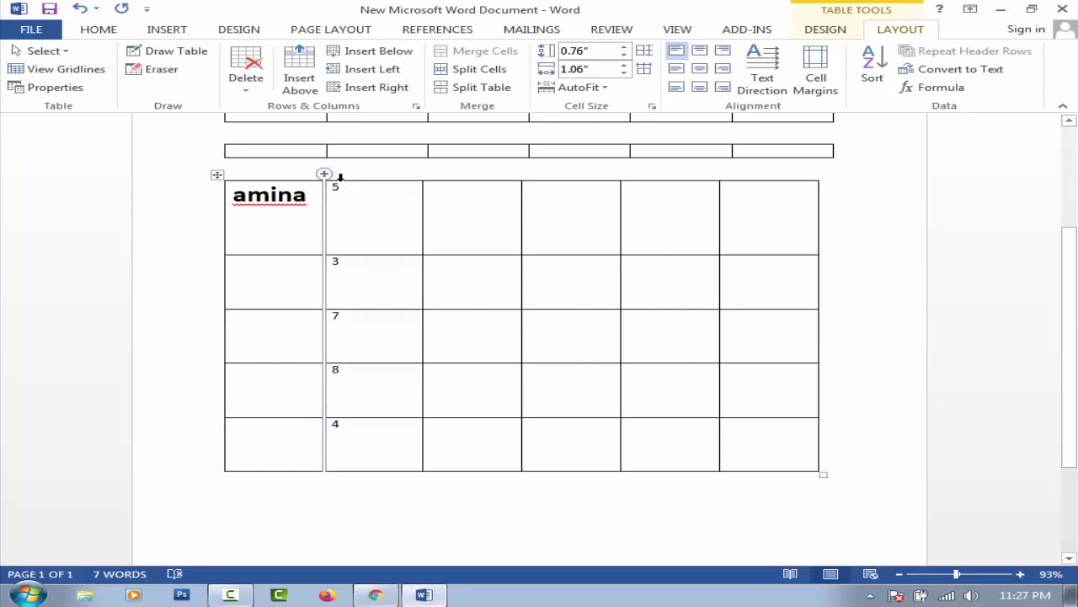
{"action": "left_click", "coordinate": [340, 176]}
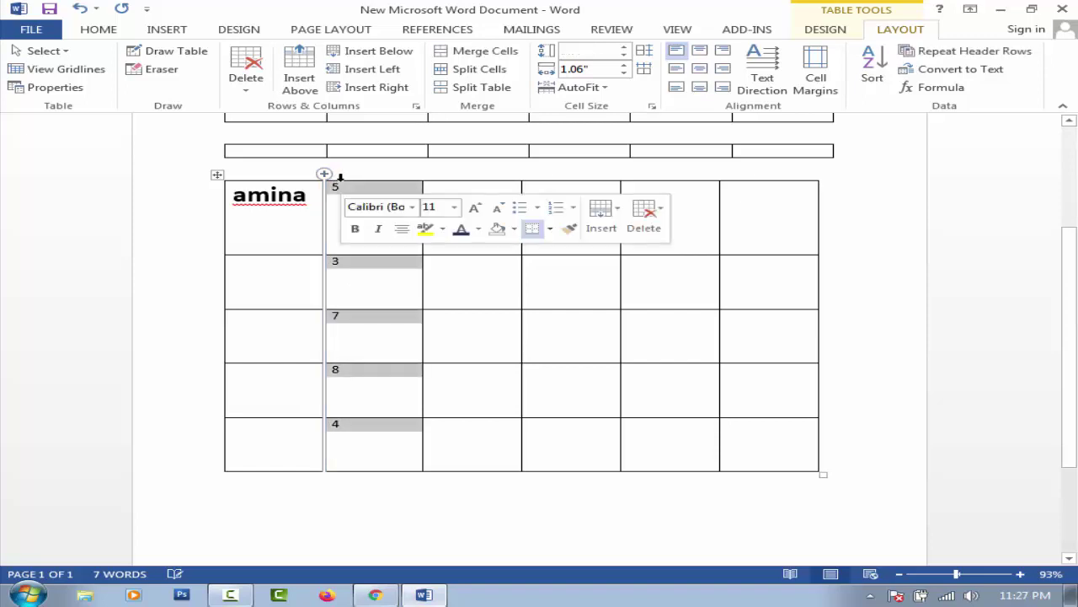
{"action": "left_click", "coordinate": [876, 76]}
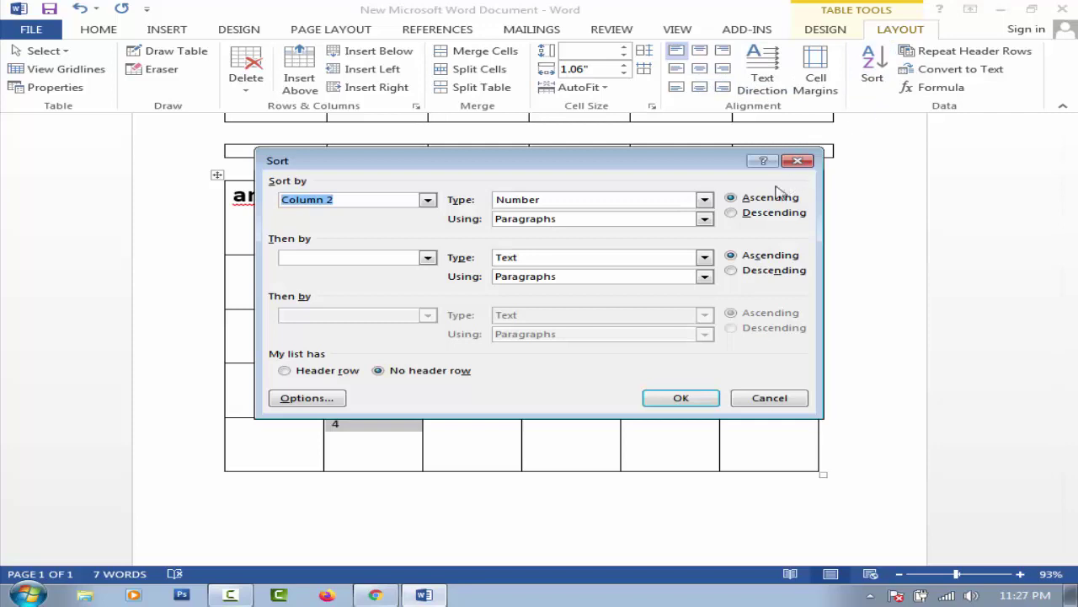
{"action": "left_click", "coordinate": [671, 401]}
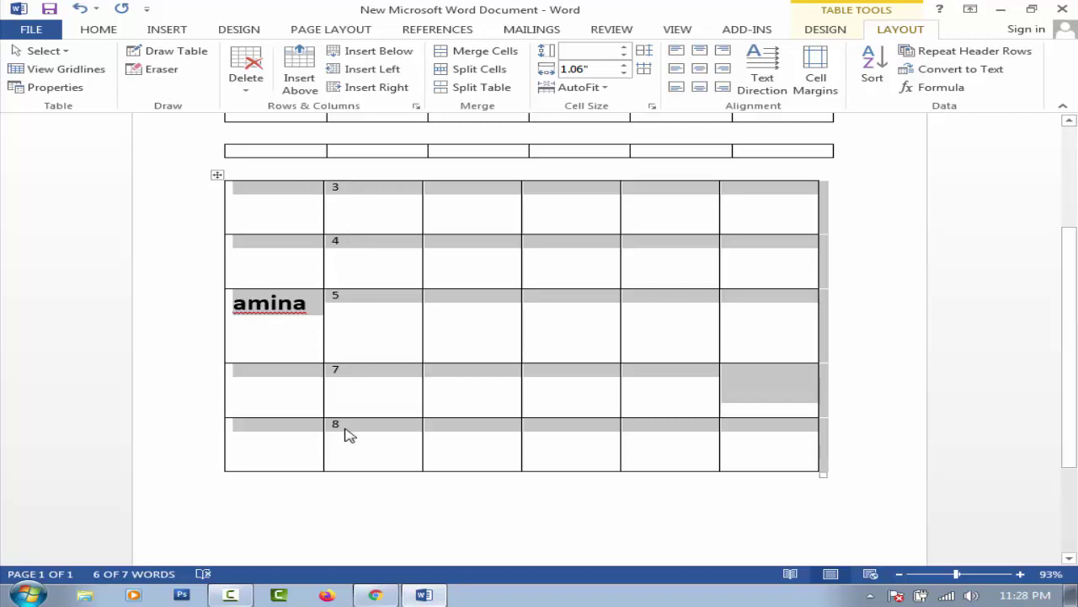
{"action": "left_click", "coordinate": [357, 165]}
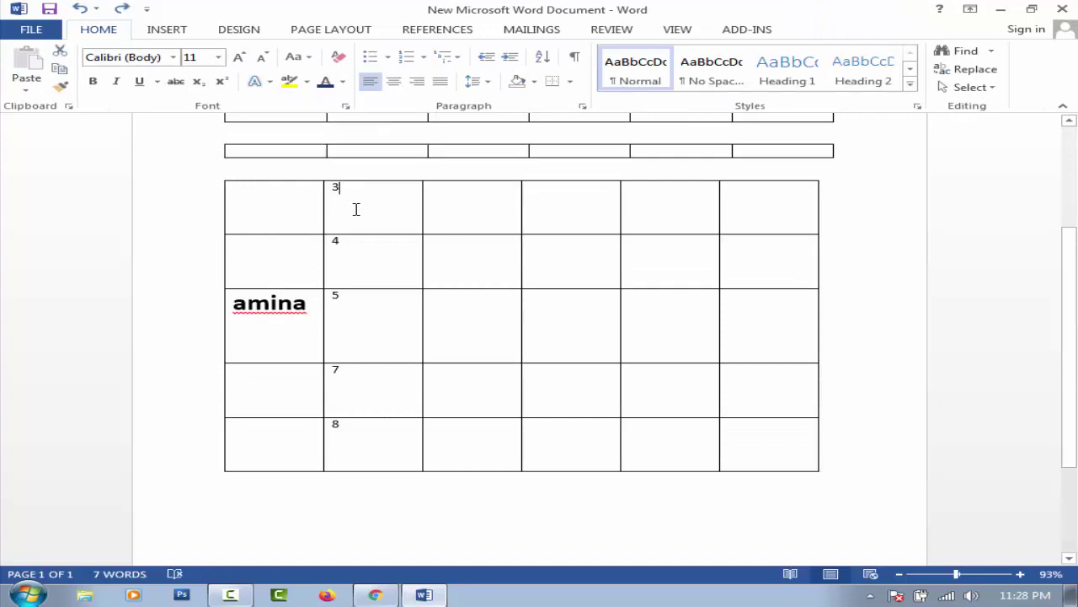
Step: Re-sort the rows by column 2 in descending order, giving 8, 7, 5, 4, 3
{"action": "left_click_drag", "start_coordinate": [357, 210], "coordinate": [375, 455]}
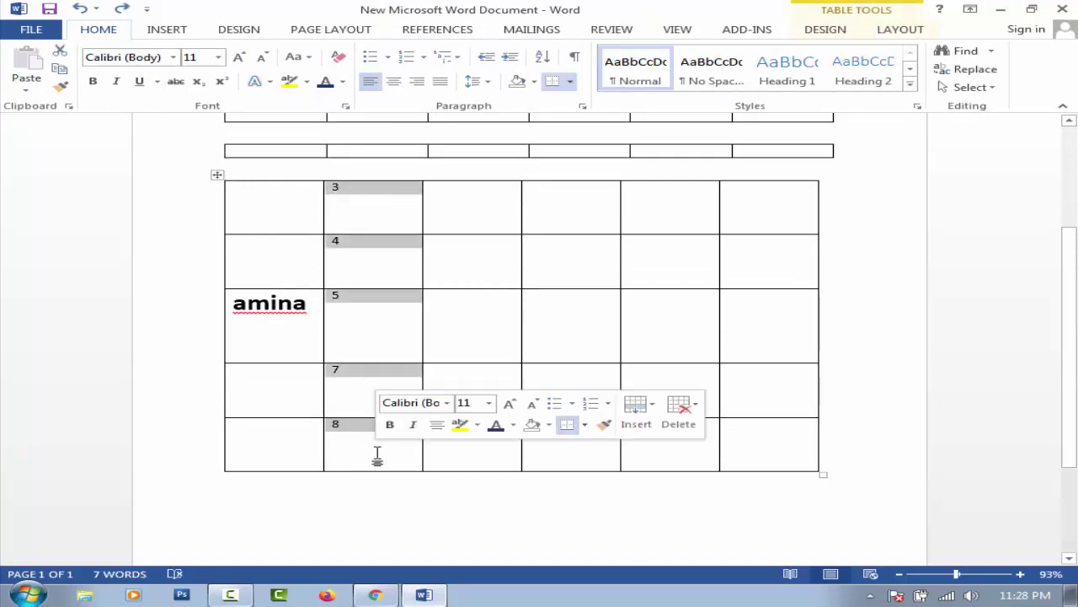
{"action": "left_click", "coordinate": [899, 29]}
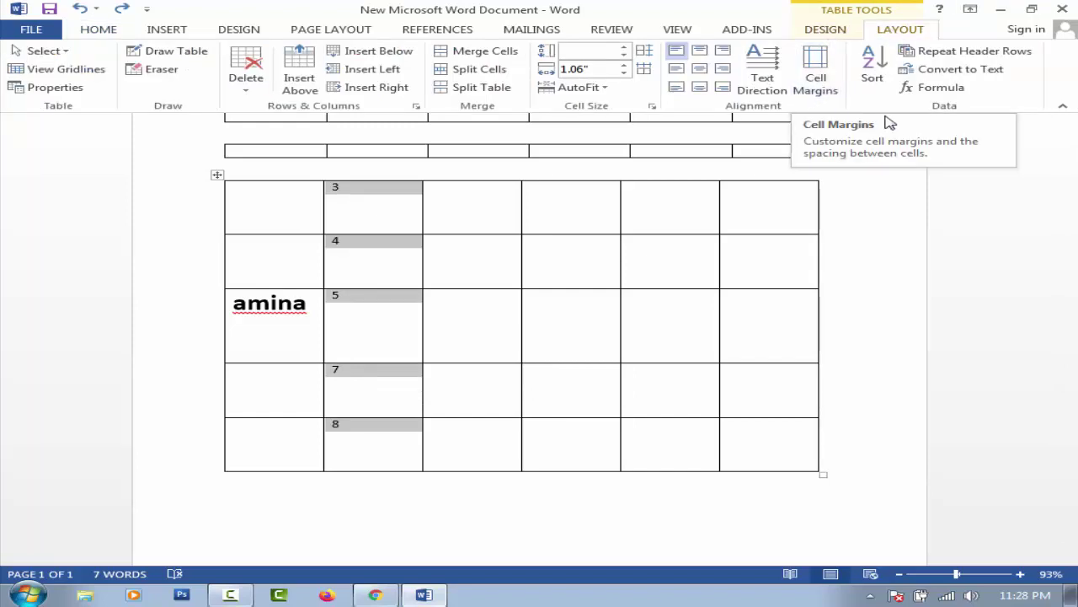
{"action": "left_click", "coordinate": [876, 67]}
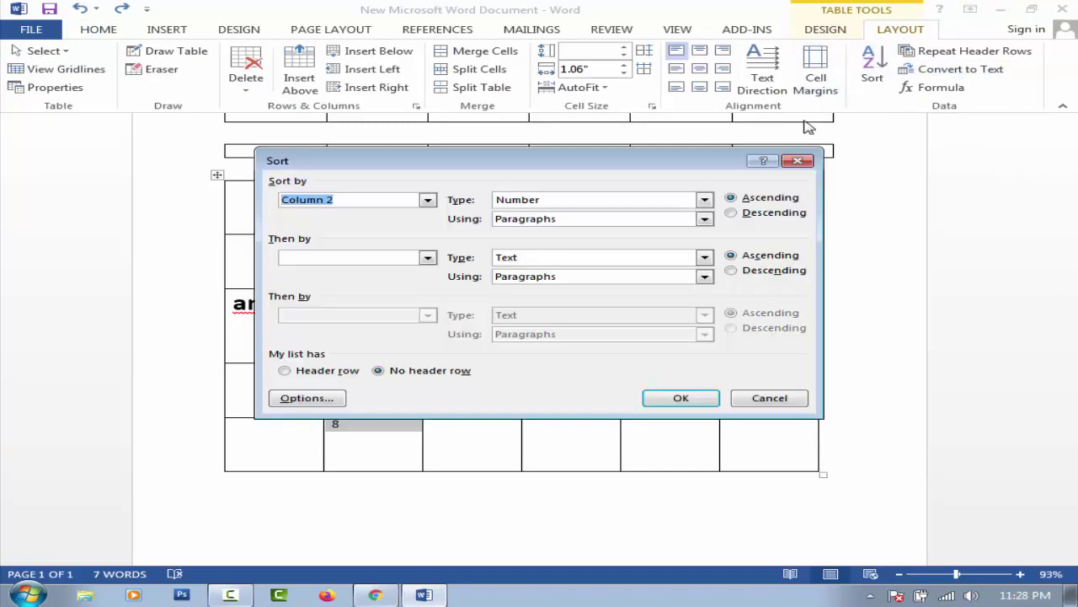
{"action": "left_click", "coordinate": [759, 220]}
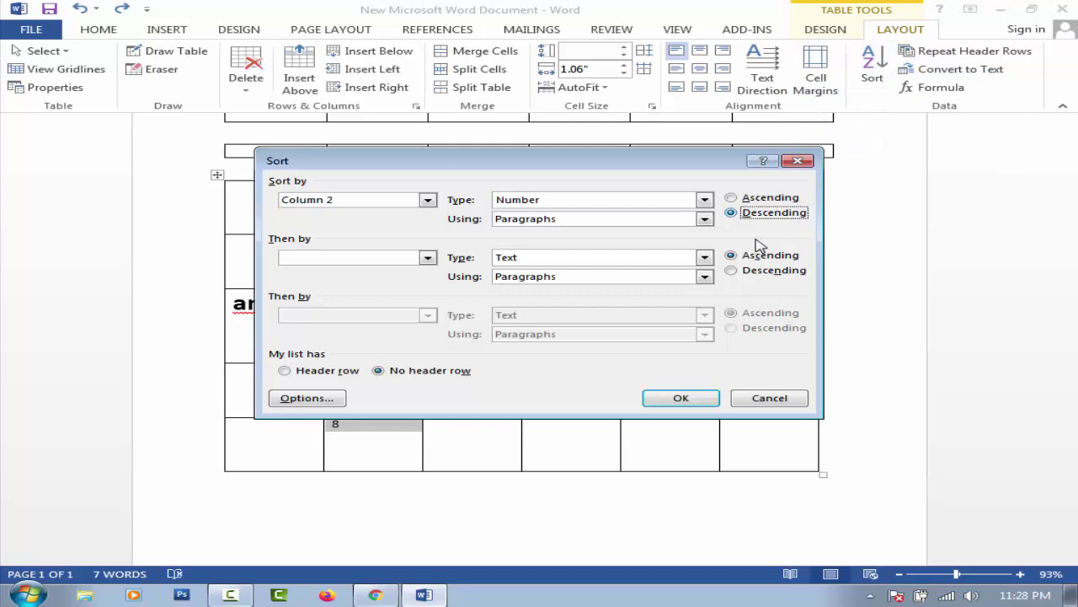
{"action": "left_click", "coordinate": [691, 398]}
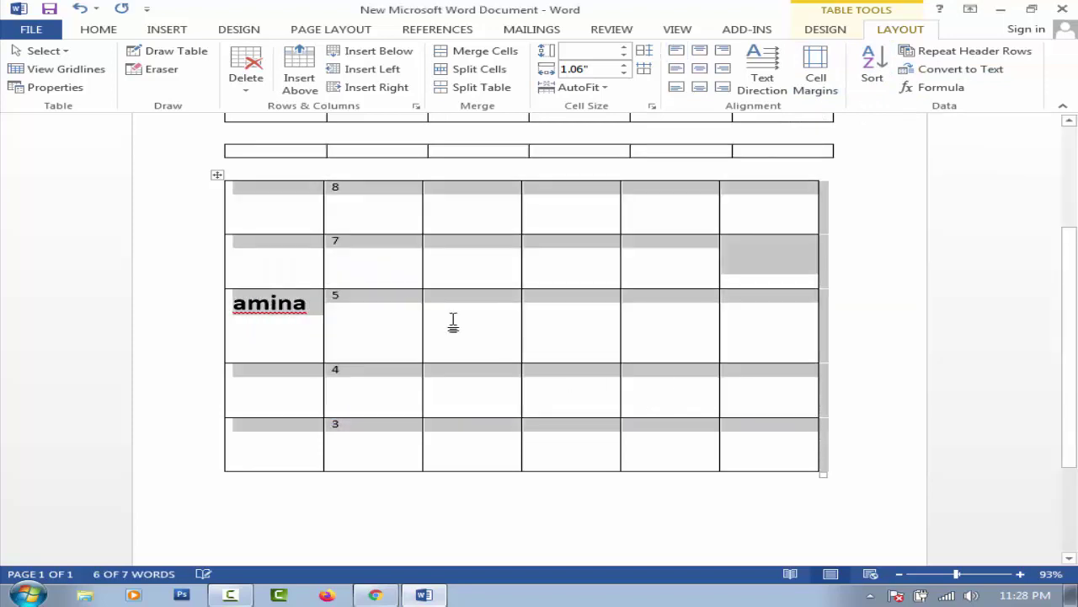
{"action": "left_click", "coordinate": [569, 514]}
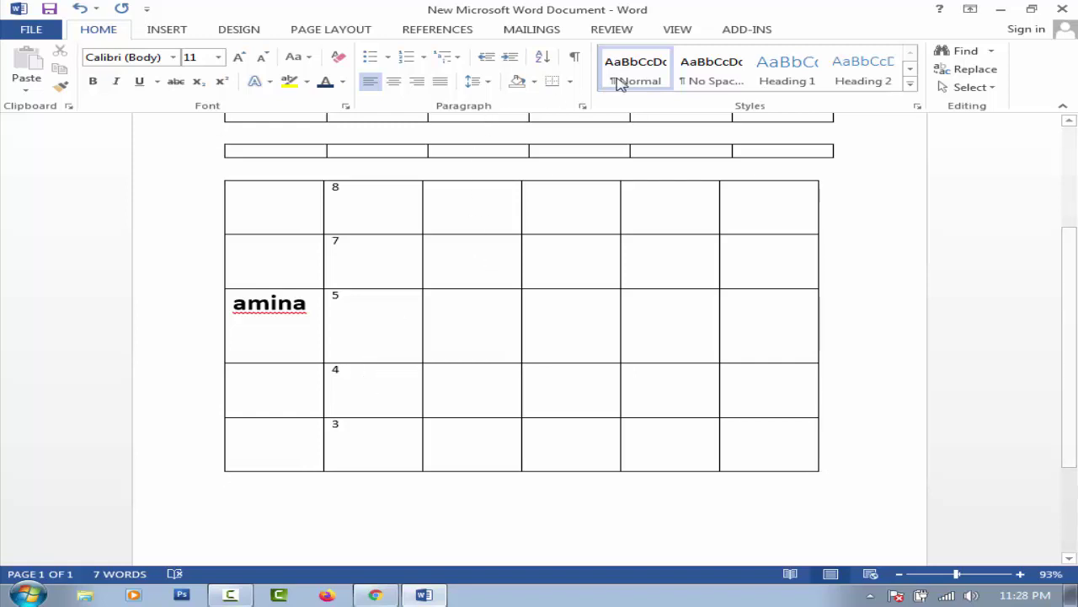
Step: Apply the yellow Grid Table style to the marks table
{"action": "left_click", "coordinate": [583, 308]}
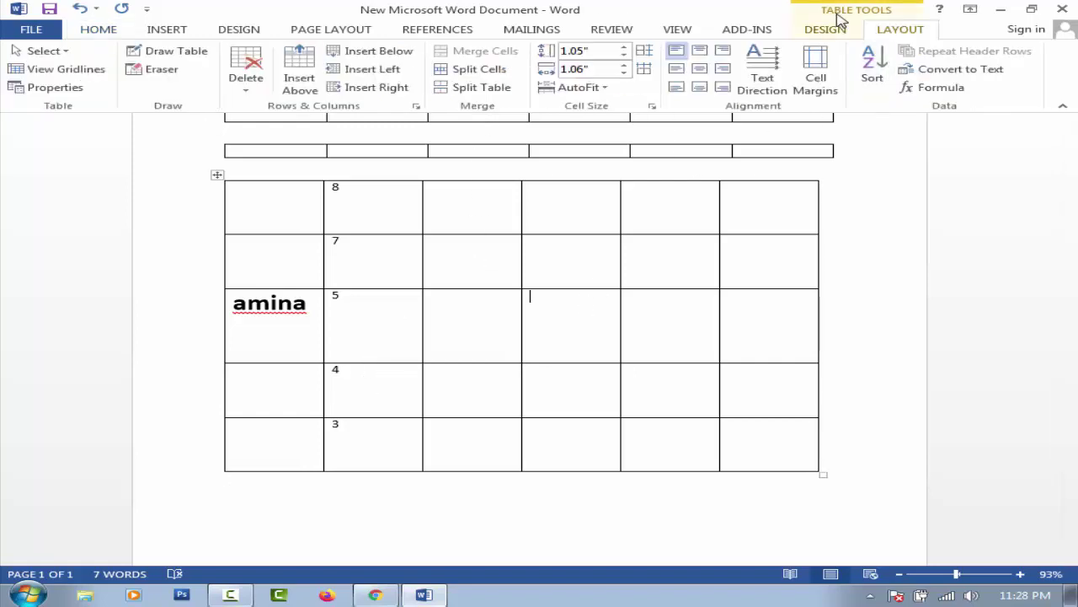
{"action": "left_click", "coordinate": [821, 32]}
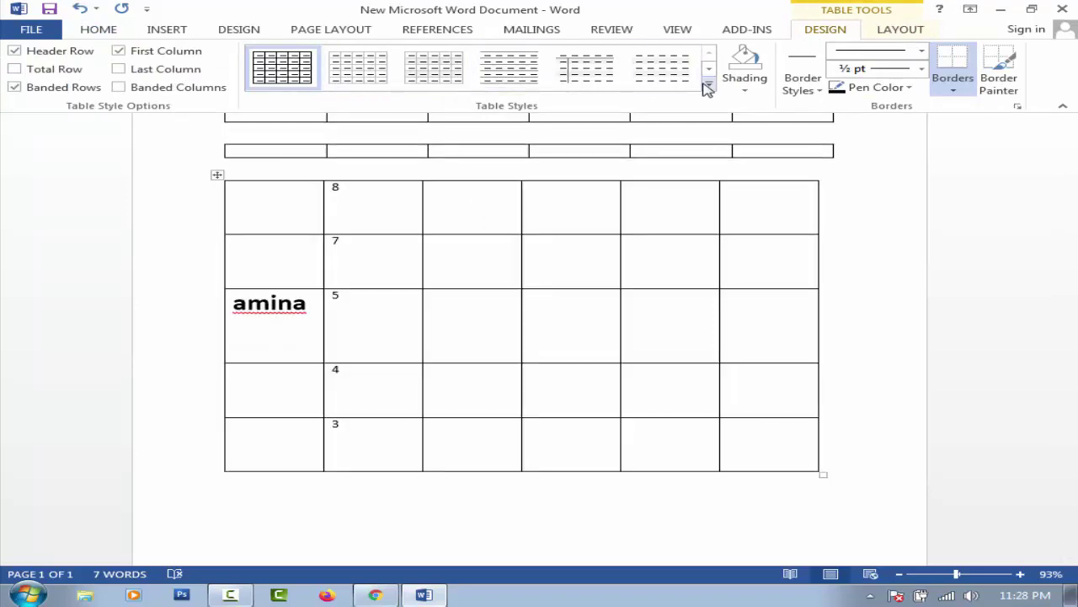
{"action": "left_click", "coordinate": [708, 87]}
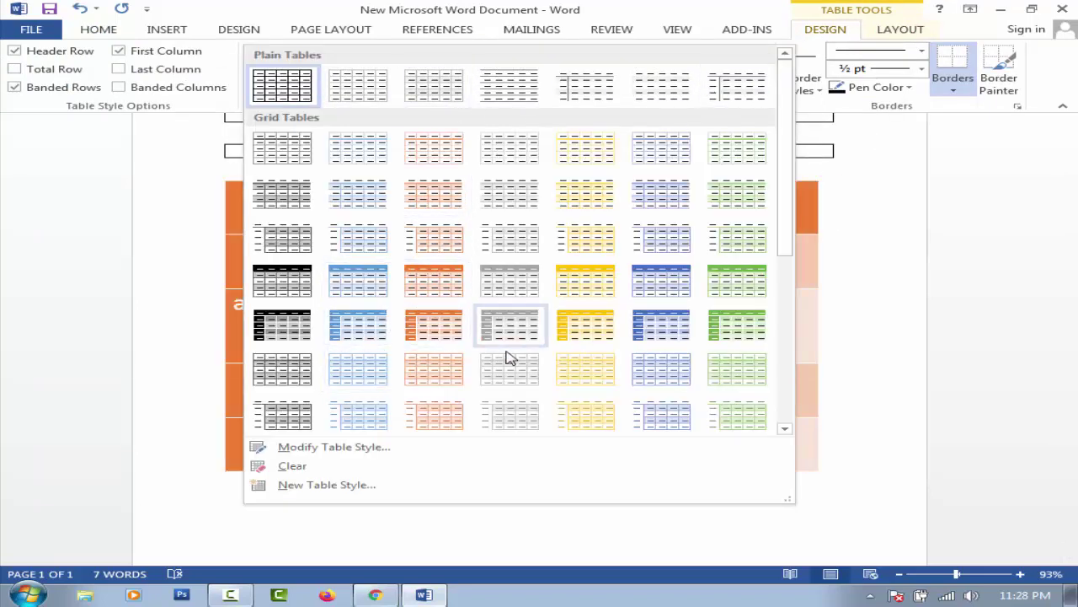
{"action": "left_click", "coordinate": [581, 327]}
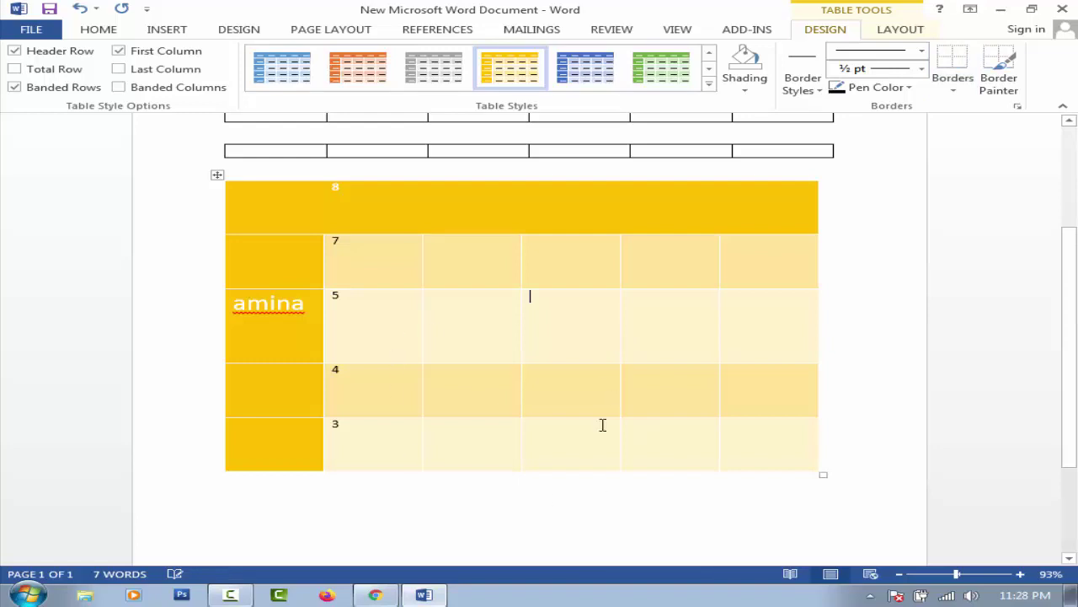
Step: Look over the Shading colours twice without applying any, then go to the File menu
{"action": "left_click", "coordinate": [746, 92]}
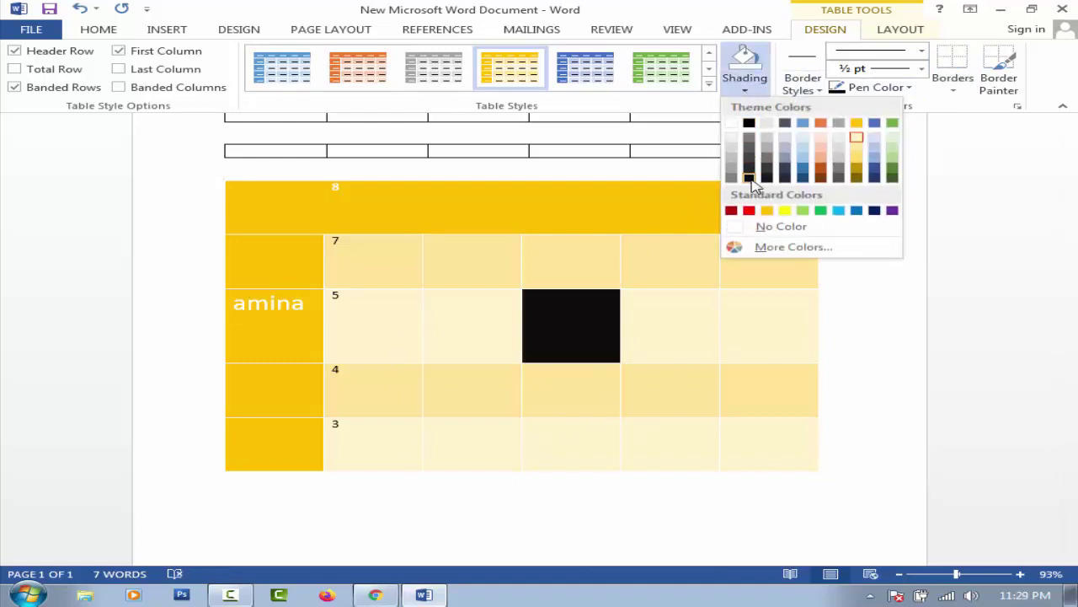
{"action": "left_click", "coordinate": [198, 201]}
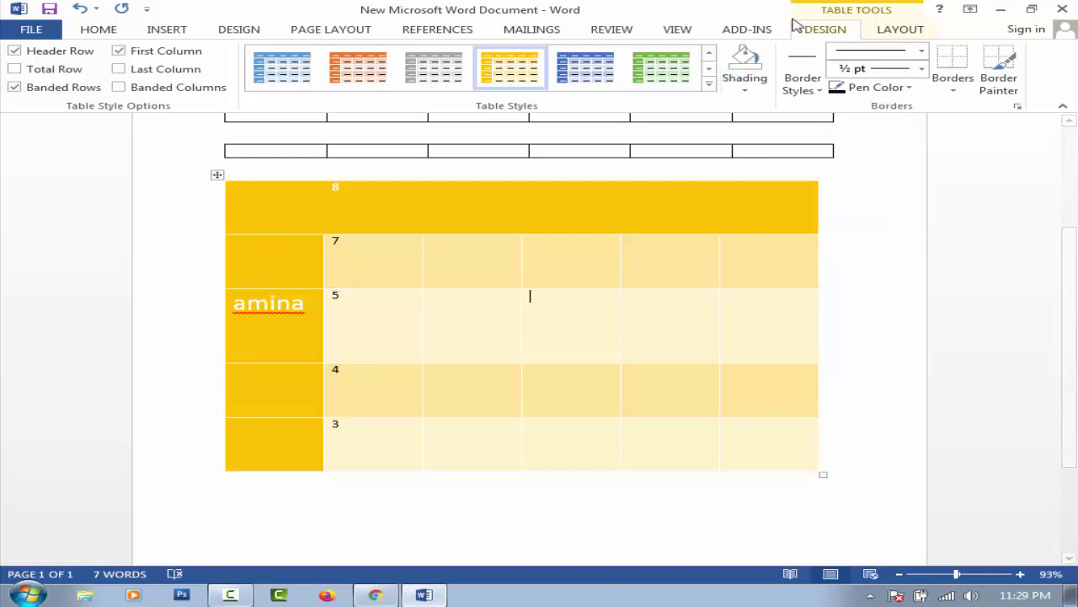
{"action": "left_click", "coordinate": [745, 91]}
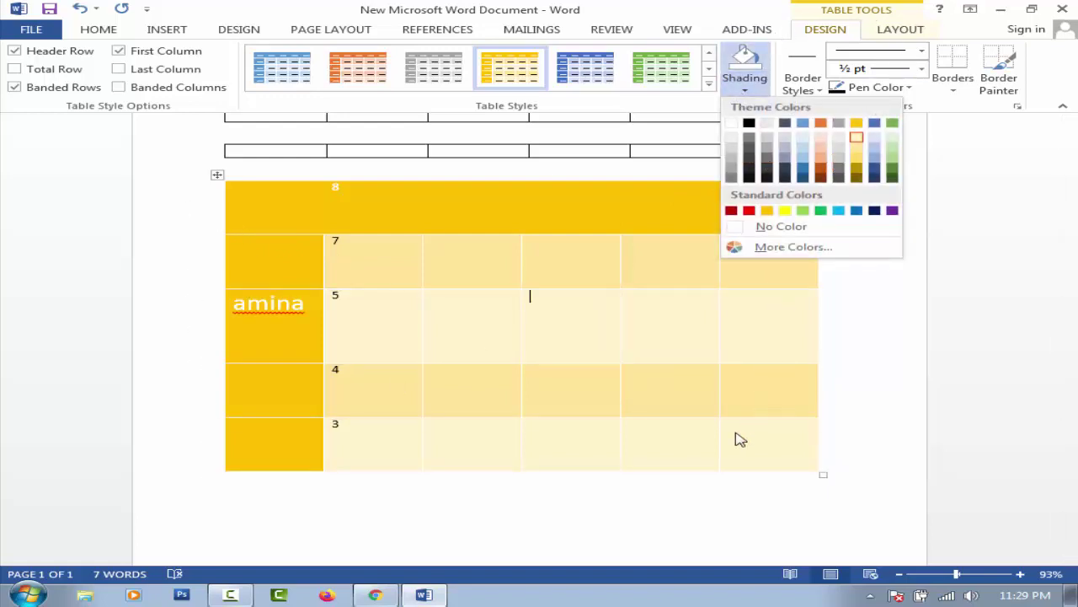
{"action": "left_click", "coordinate": [708, 493]}
{"action": "scroll", "coordinate": [491, 334], "scroll_direction": "up", "scroll_amount": 3}
{"action": "scroll", "coordinate": [480, 278], "scroll_direction": "down", "scroll_amount": 5}
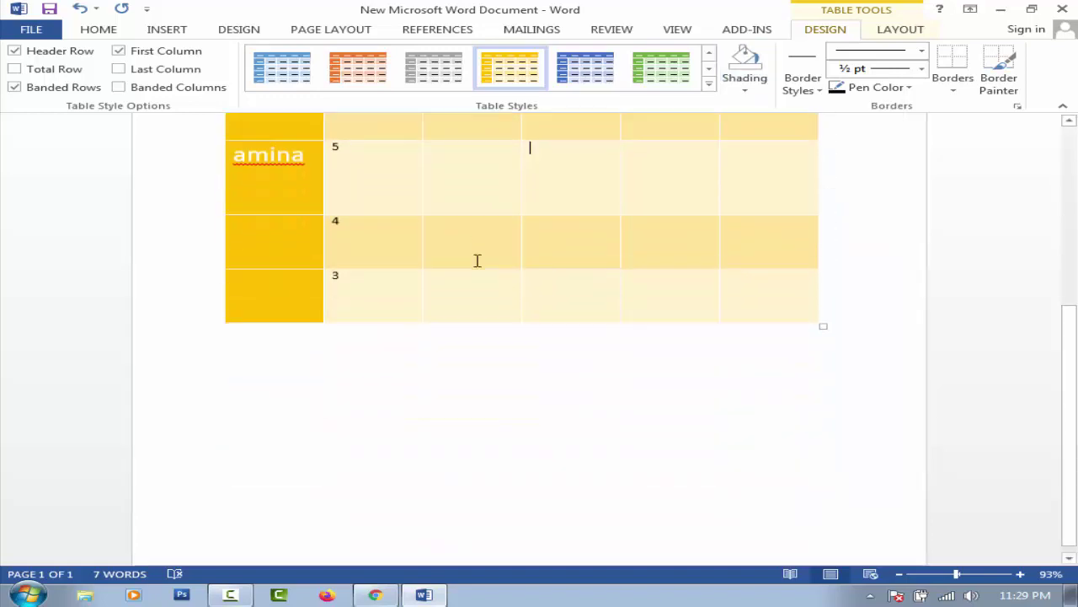
{"action": "left_click", "coordinate": [41, 29]}
Step: Create a blank document with an 8-column, 5-row table stretched slightly wider and taller
{"action": "left_click", "coordinate": [42, 97]}
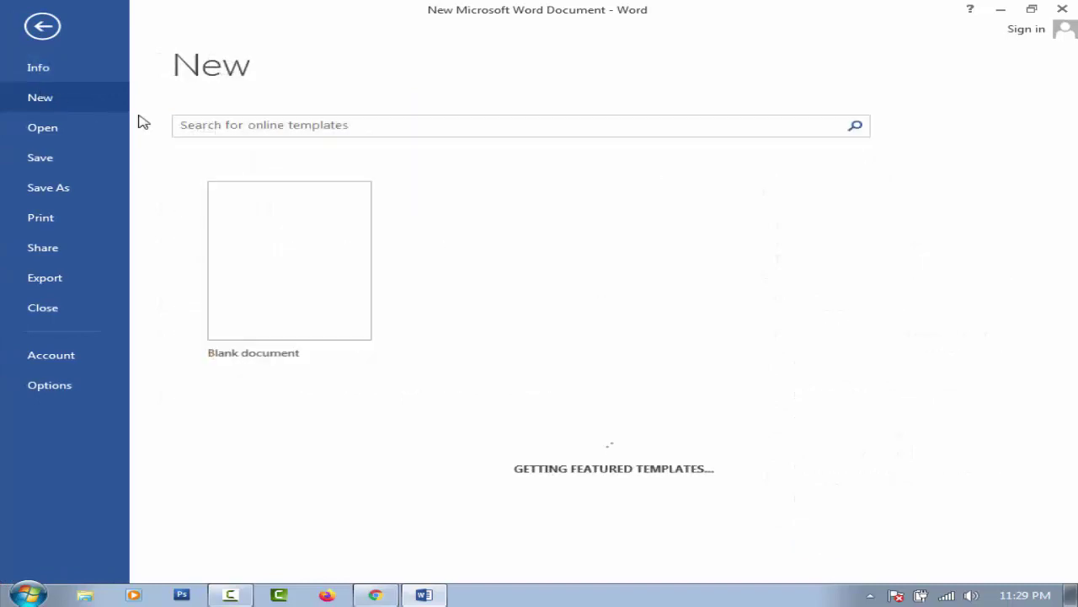
{"action": "left_click", "coordinate": [261, 250]}
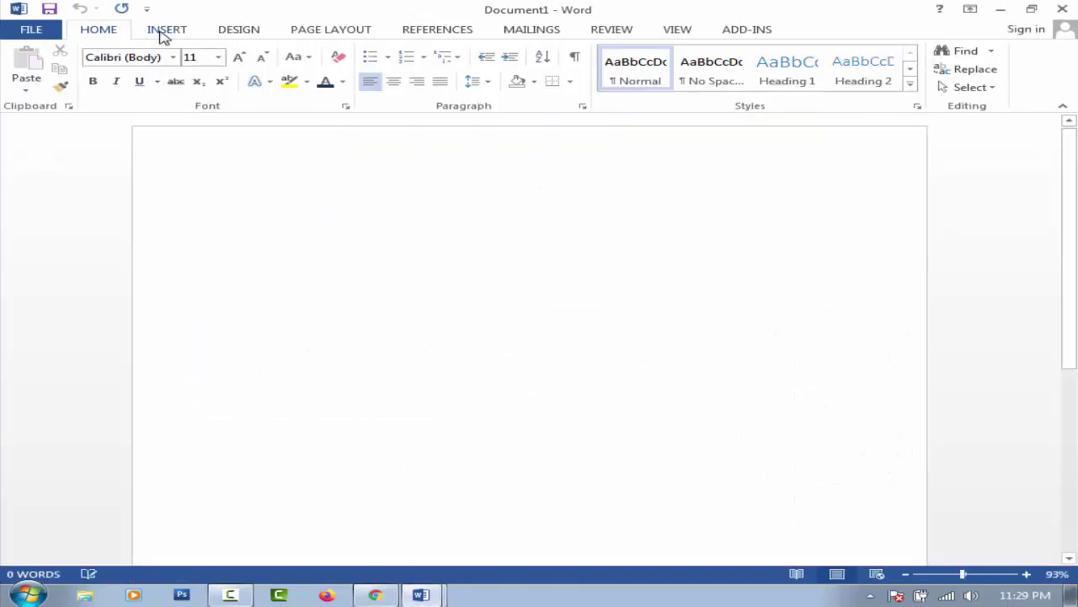
{"action": "left_click", "coordinate": [162, 31]}
{"action": "left_click", "coordinate": [141, 91]}
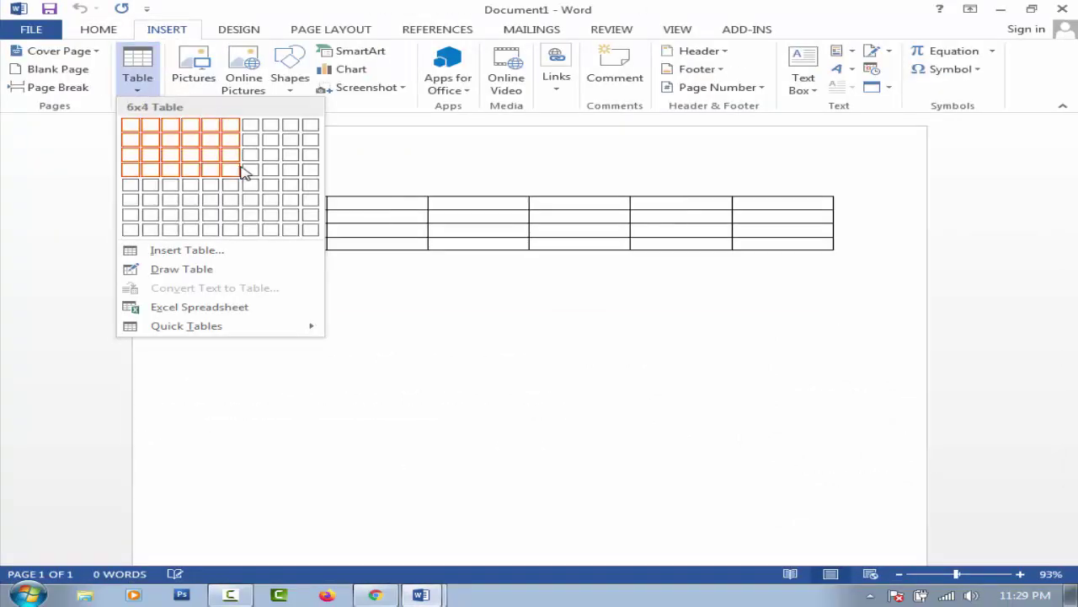
{"action": "left_click", "coordinate": [283, 185]}
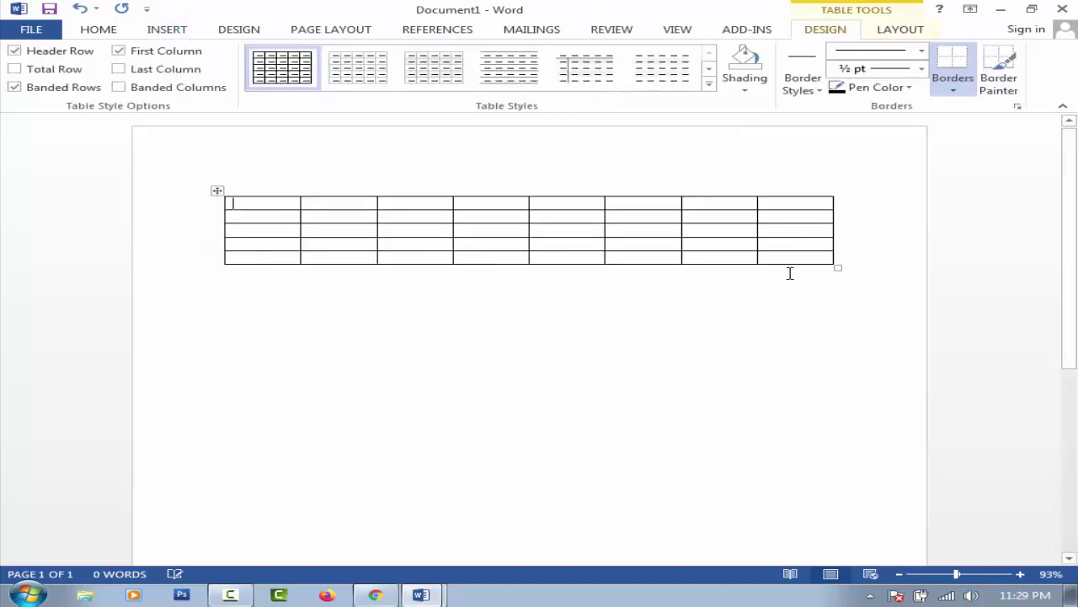
{"action": "left_click_drag", "start_coordinate": [834, 266], "coordinate": [858, 309]}
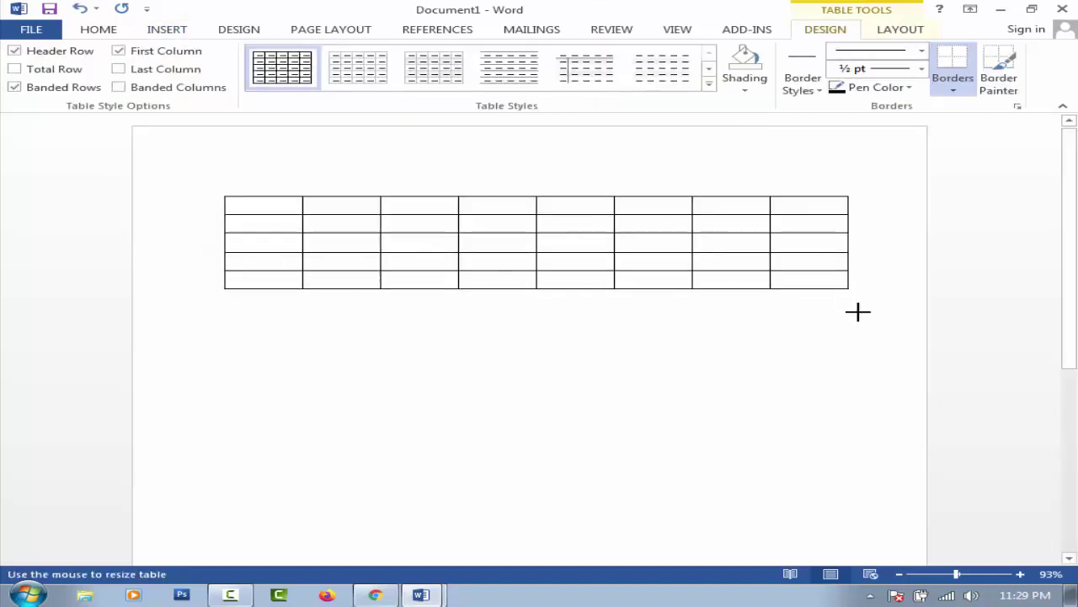
Step: Select the whole new table and shade it grey
{"action": "left_click", "coordinate": [744, 92]}
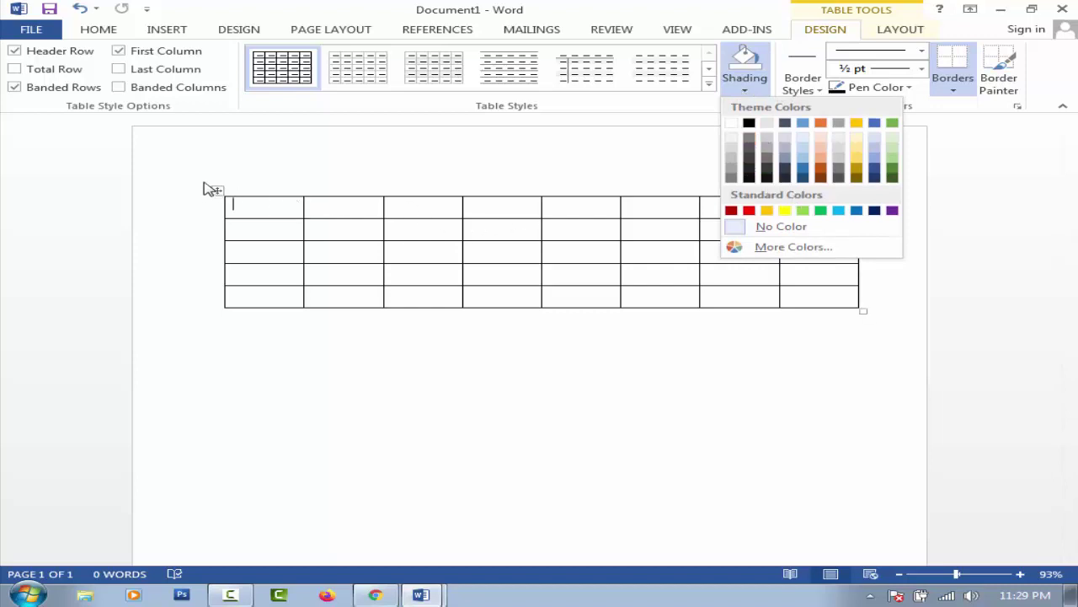
{"action": "left_click", "coordinate": [203, 187]}
{"action": "left_click_drag", "start_coordinate": [184, 195], "coordinate": [193, 339]}
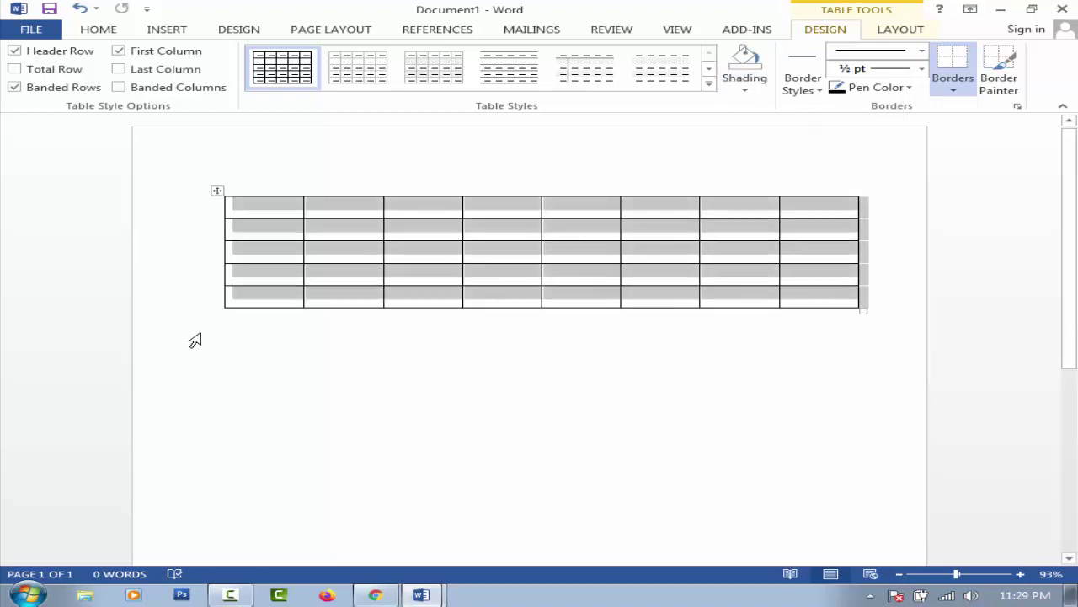
{"action": "left_click", "coordinate": [765, 93]}
{"action": "left_click", "coordinate": [744, 89]}
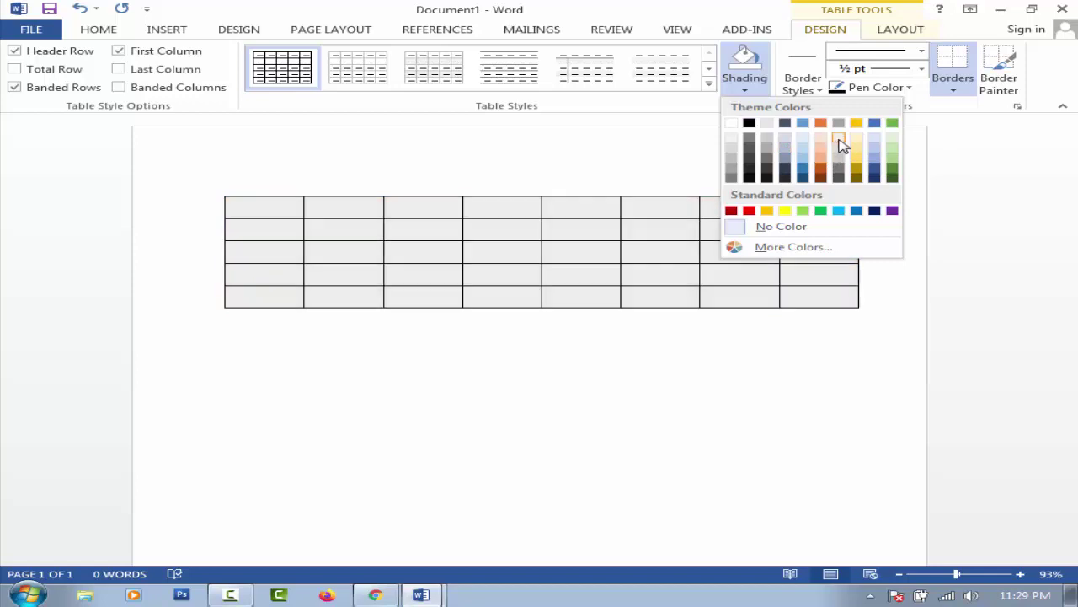
{"action": "left_click", "coordinate": [842, 145]}
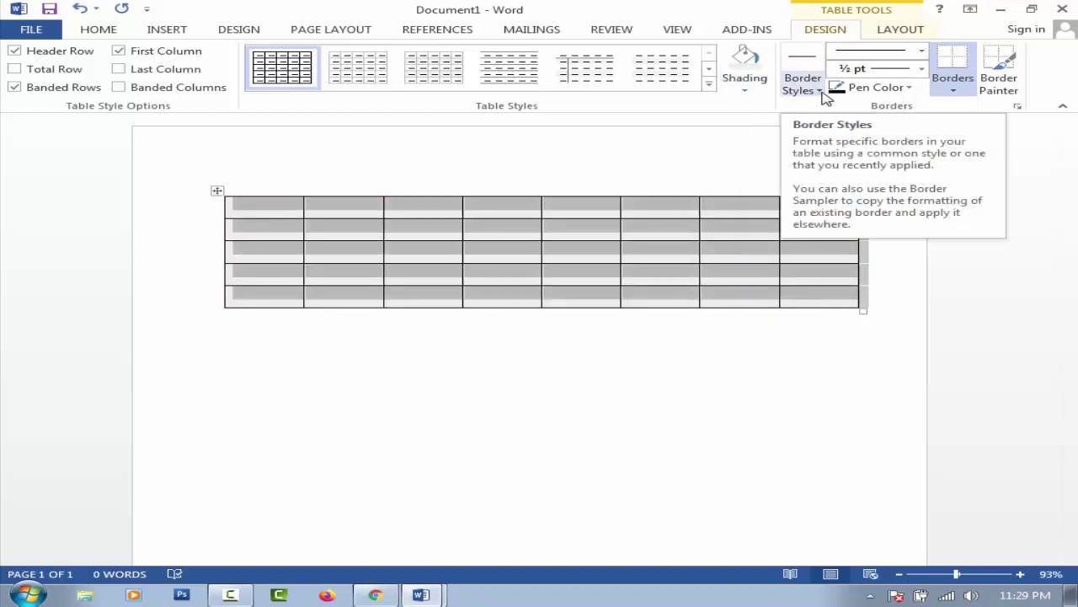
Step: Set the border pen to a 3 pt blue line
{"action": "left_click", "coordinate": [922, 69]}
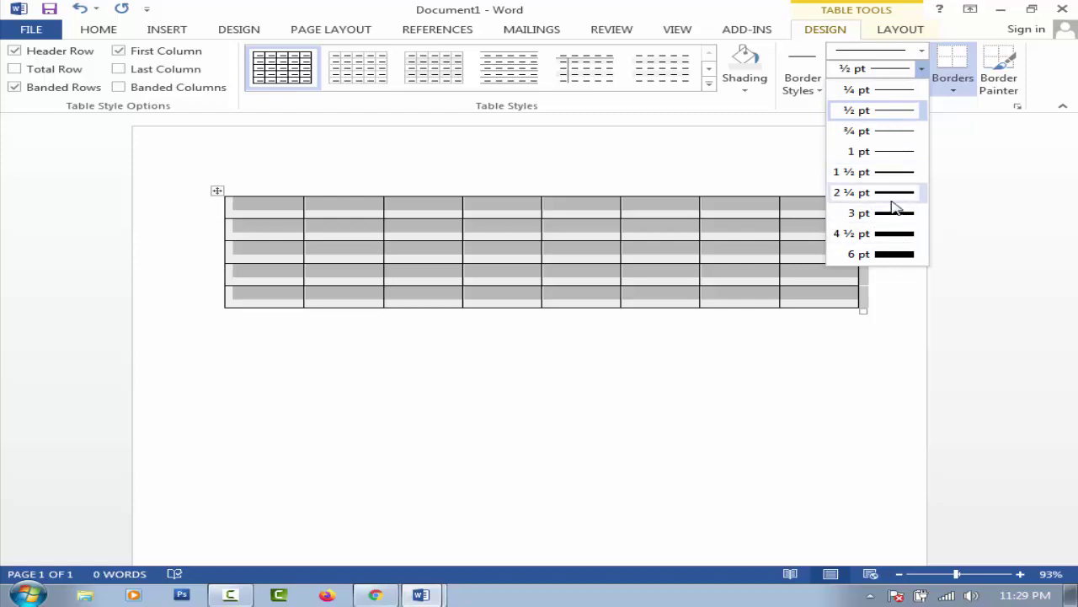
{"action": "left_click", "coordinate": [893, 213]}
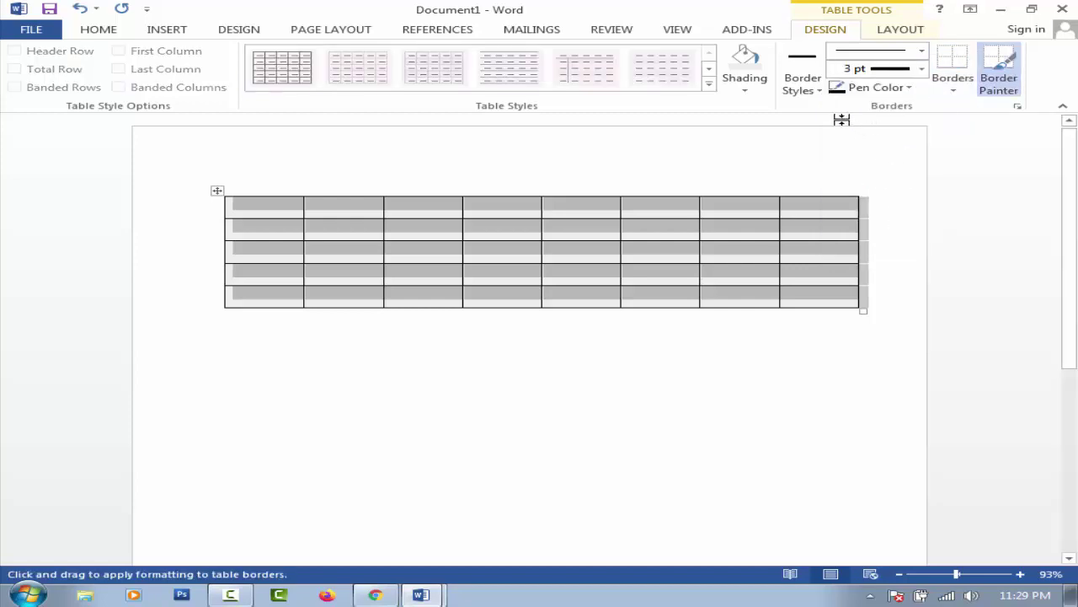
{"action": "left_click", "coordinate": [907, 87]}
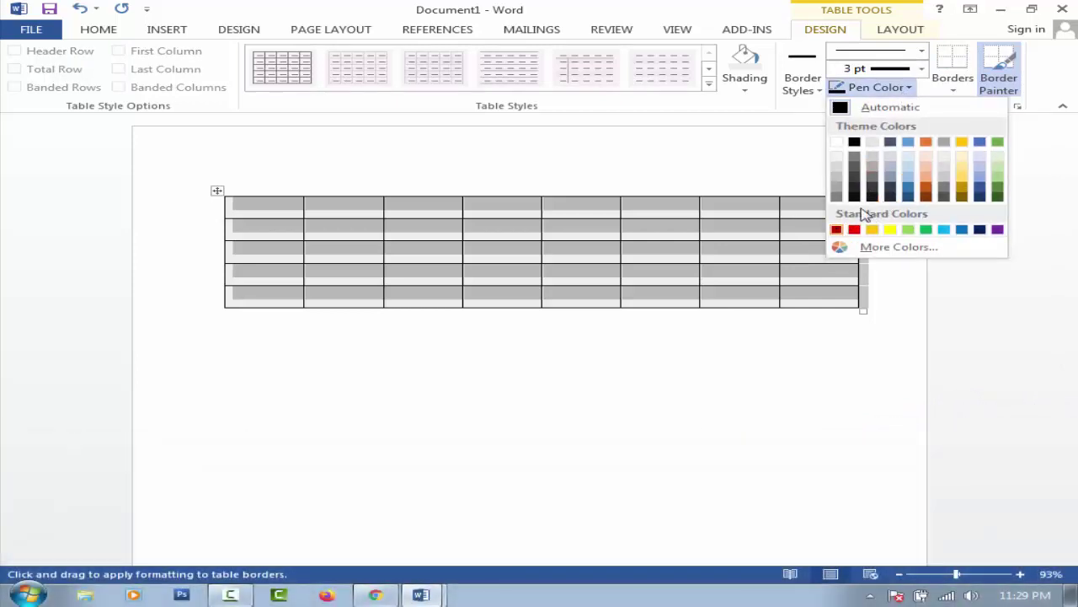
{"action": "left_click", "coordinate": [907, 189]}
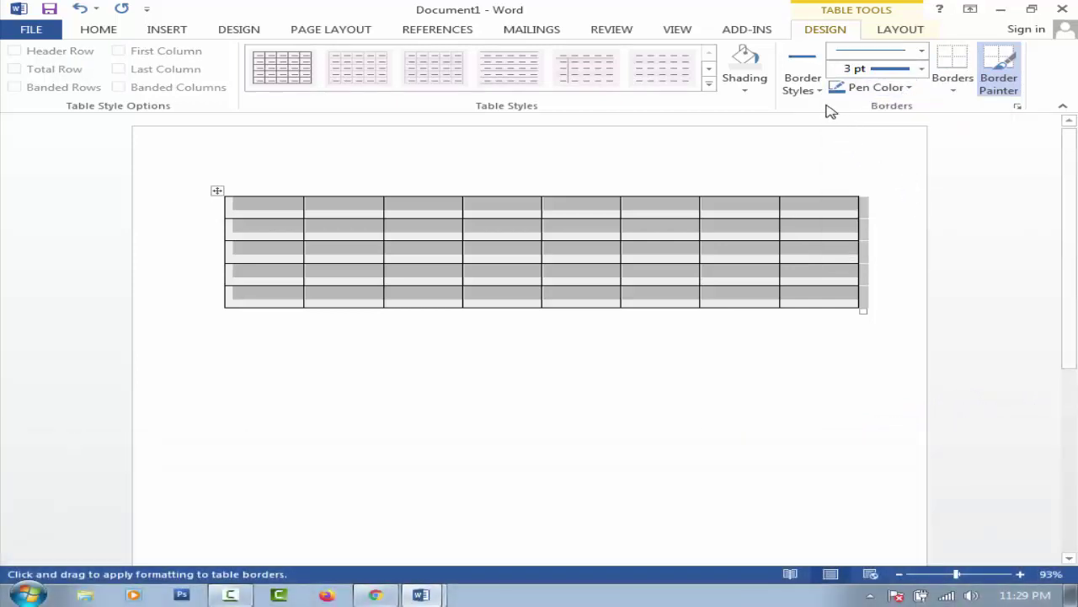
{"action": "left_click", "coordinate": [806, 84]}
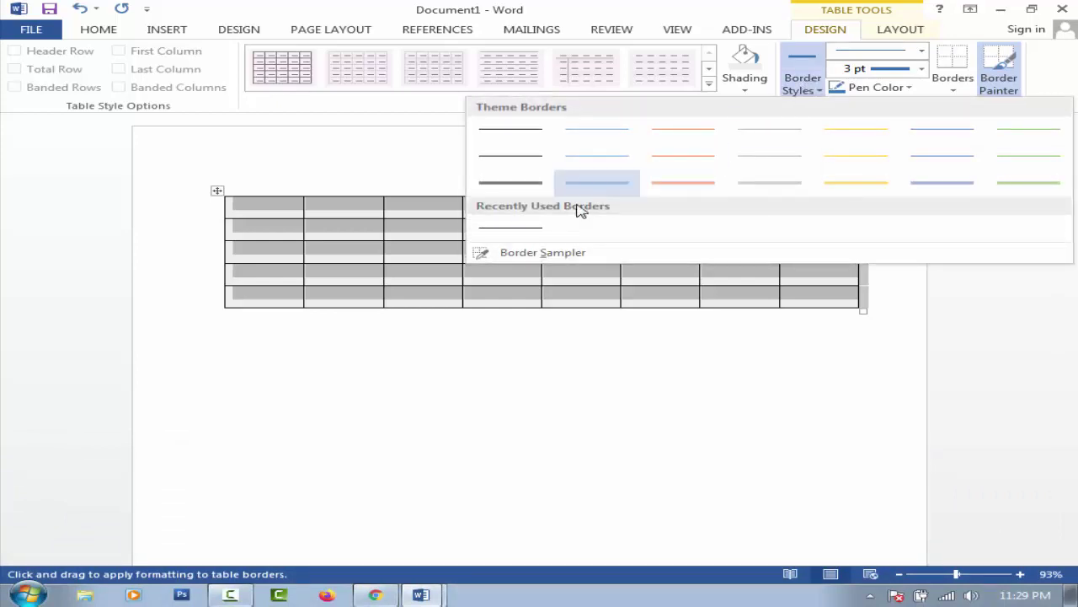
Step: Choose a thin blue ½ pt border style and paint the table's top, left and first three column dividers
{"action": "left_click", "coordinate": [952, 184]}
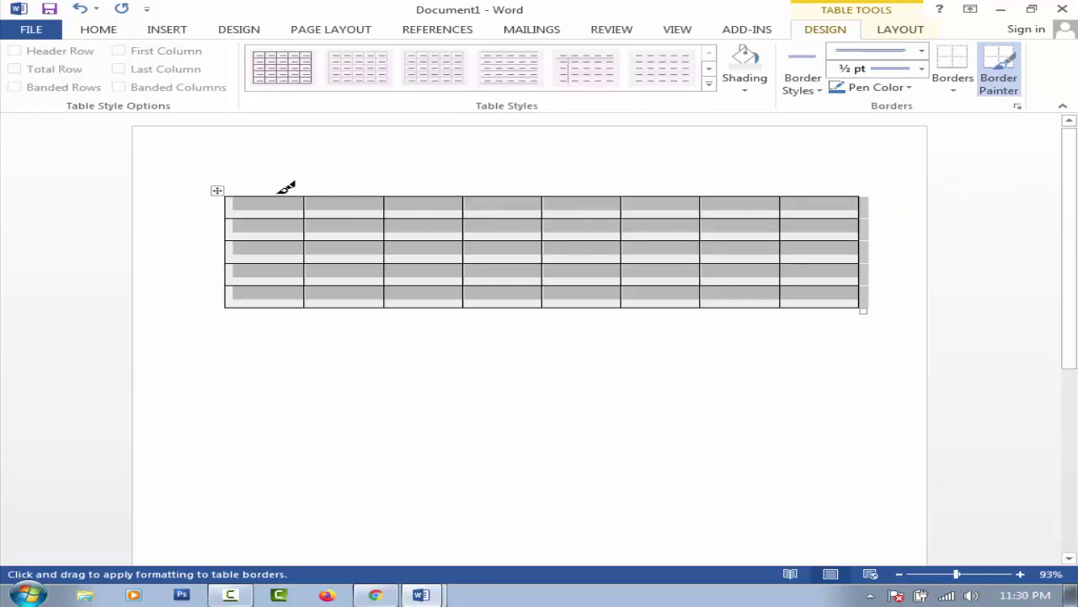
{"action": "left_click_drag", "start_coordinate": [285, 187], "coordinate": [616, 191]}
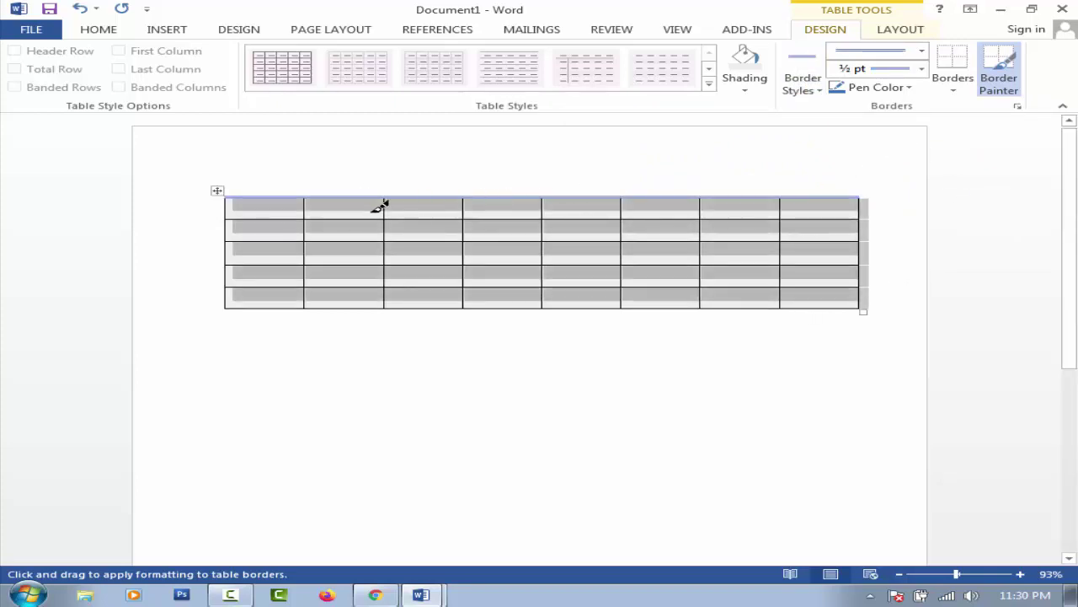
{"action": "left_click_drag", "start_coordinate": [226, 200], "coordinate": [226, 285]}
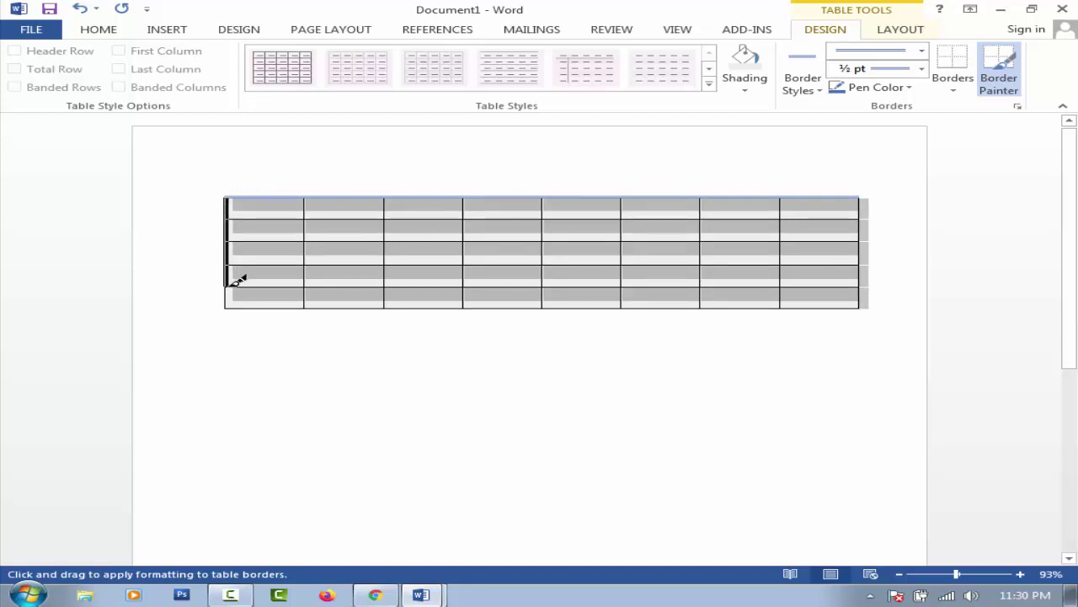
{"action": "left_click_drag", "start_coordinate": [306, 204], "coordinate": [306, 305]}
{"action": "left_click_drag", "start_coordinate": [385, 201], "coordinate": [385, 306]}
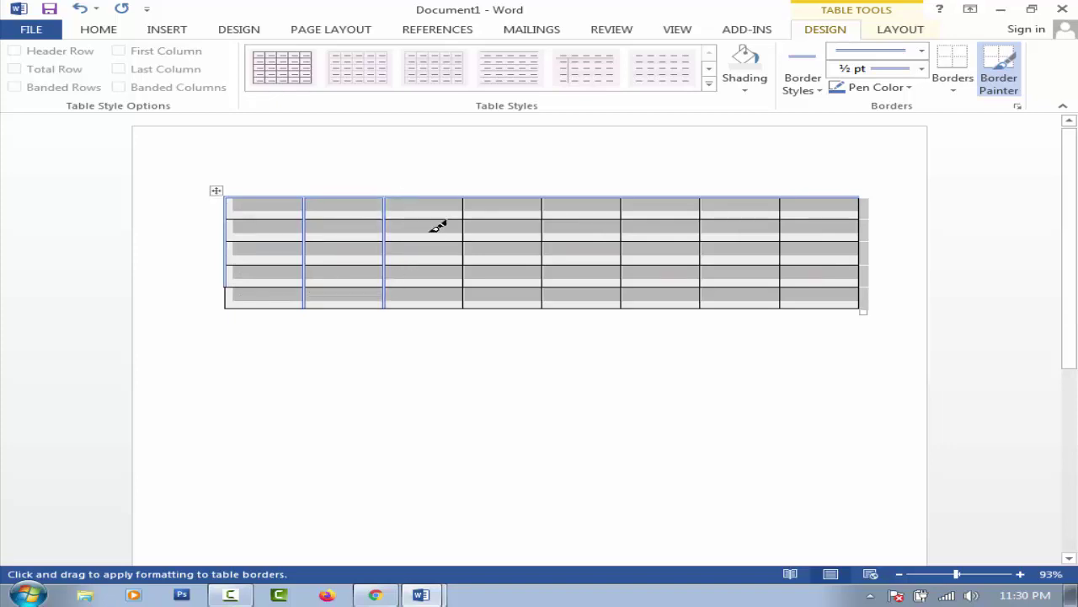
{"action": "left_click_drag", "start_coordinate": [465, 200], "coordinate": [464, 306]}
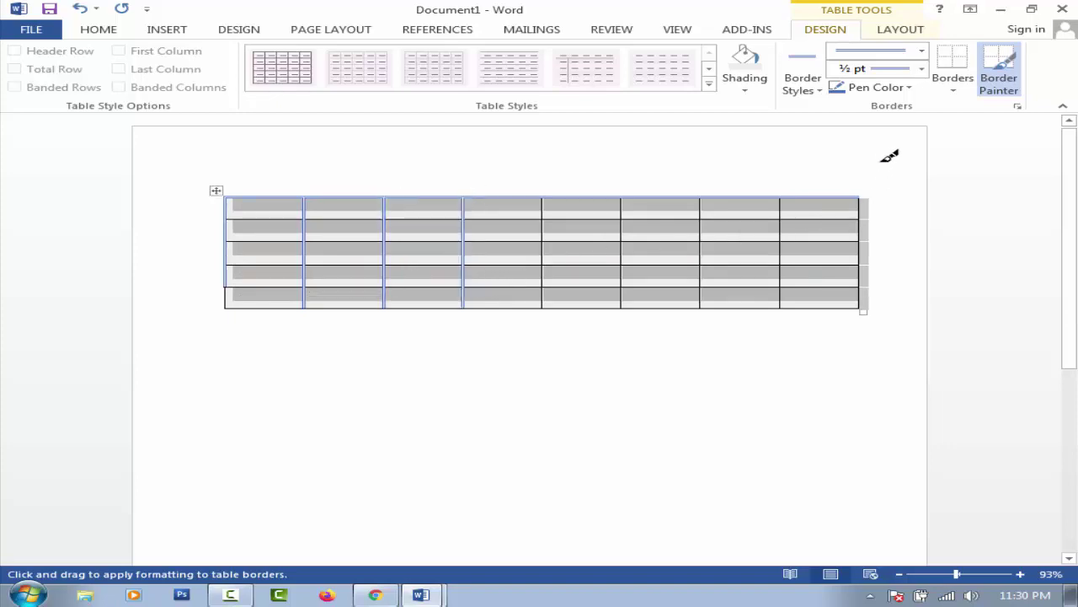
{"action": "left_click", "coordinate": [949, 84]}
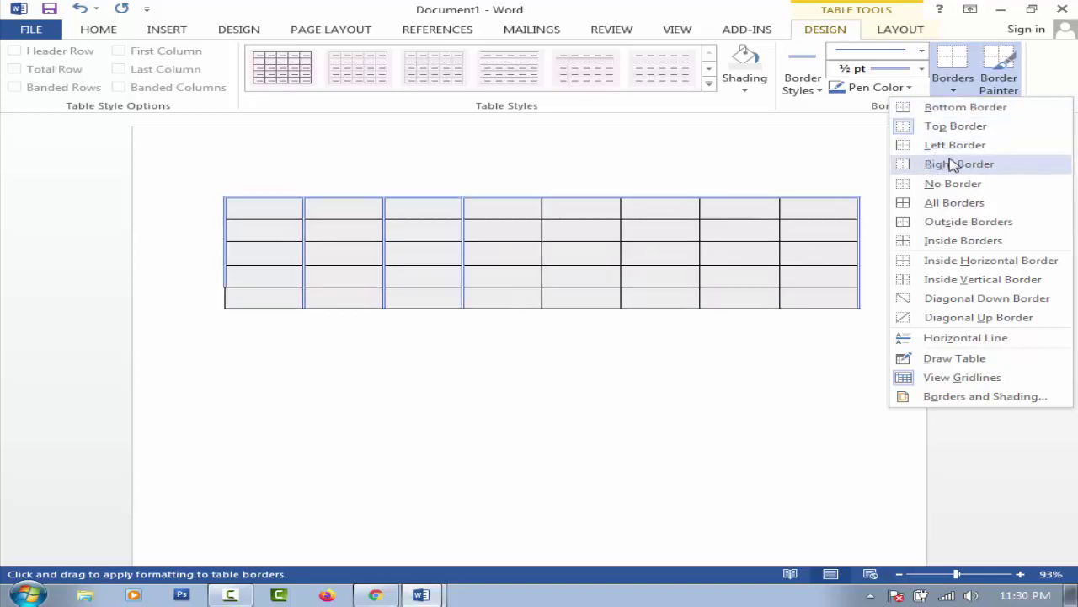
Step: Apply the blue ½ pt line to every cell edge with All Borders
{"action": "left_click", "coordinate": [931, 208]}
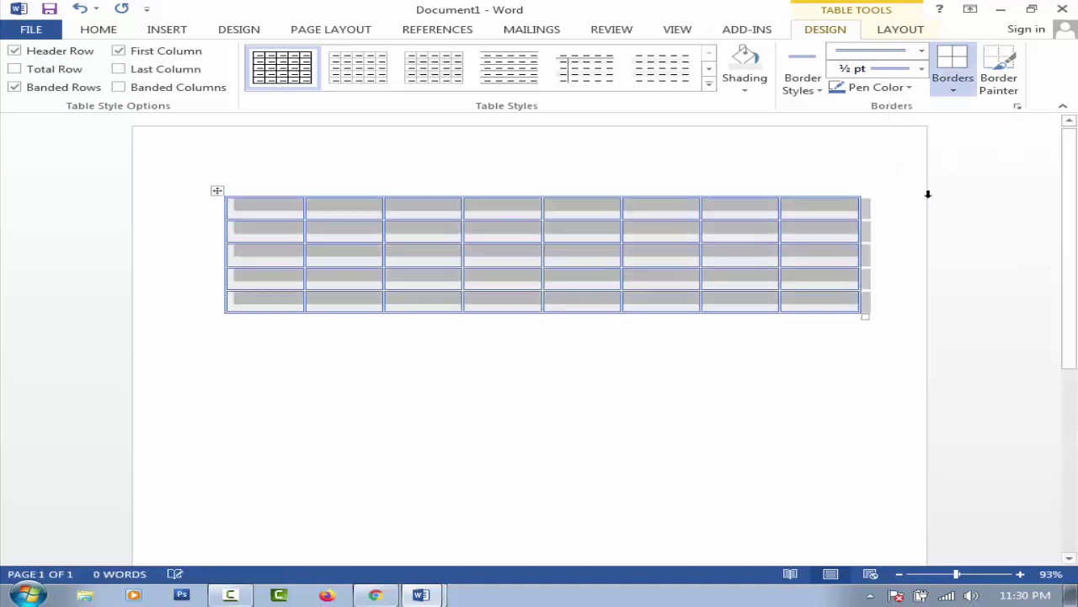
{"action": "left_click", "coordinate": [960, 89]}
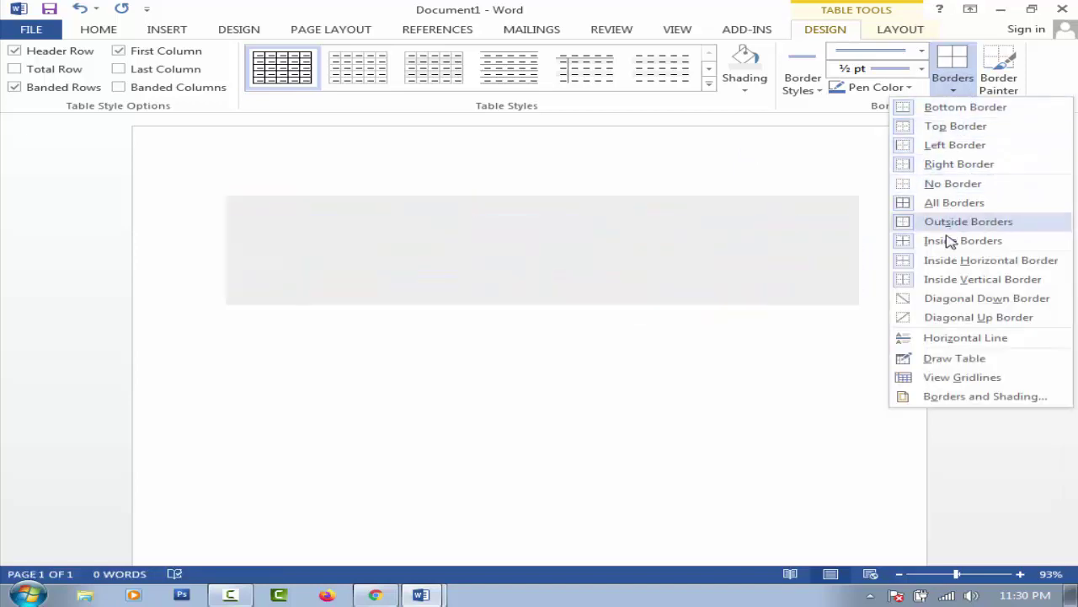